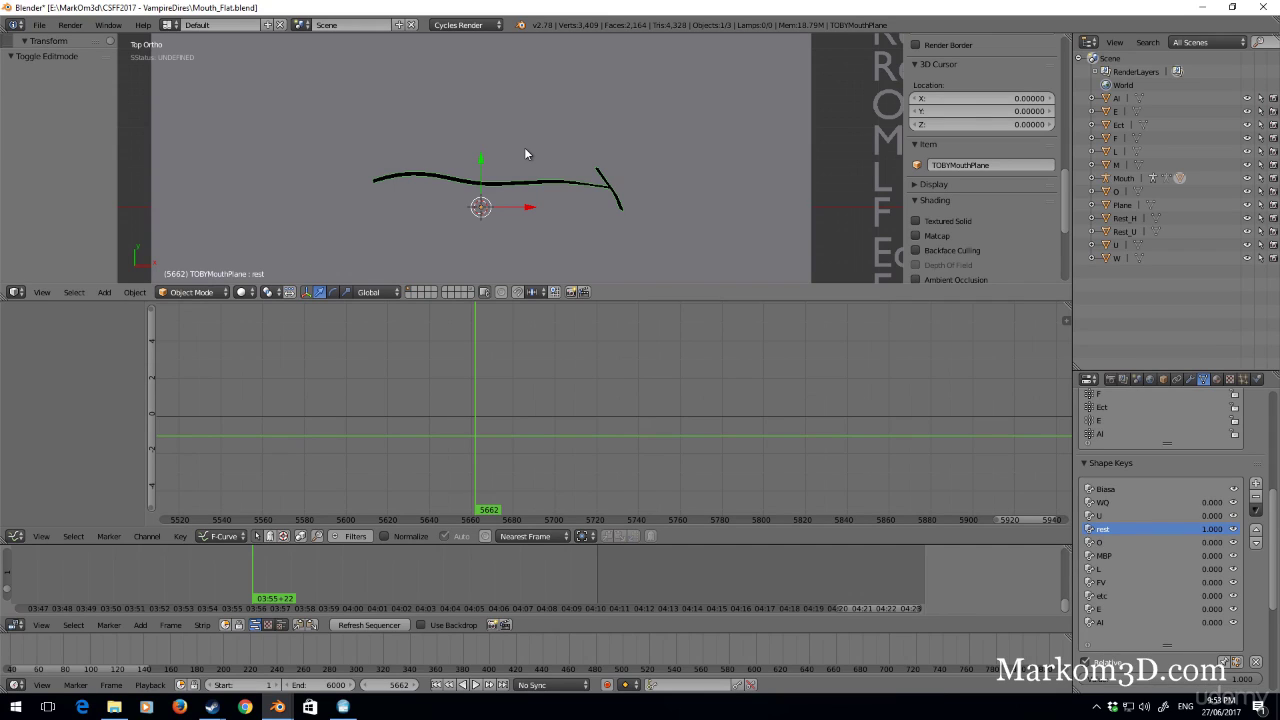
Step: Install the add-on io_import_lipSync_Importer.py from the Custom Blends folder through the user preferences
left_click(39, 25)
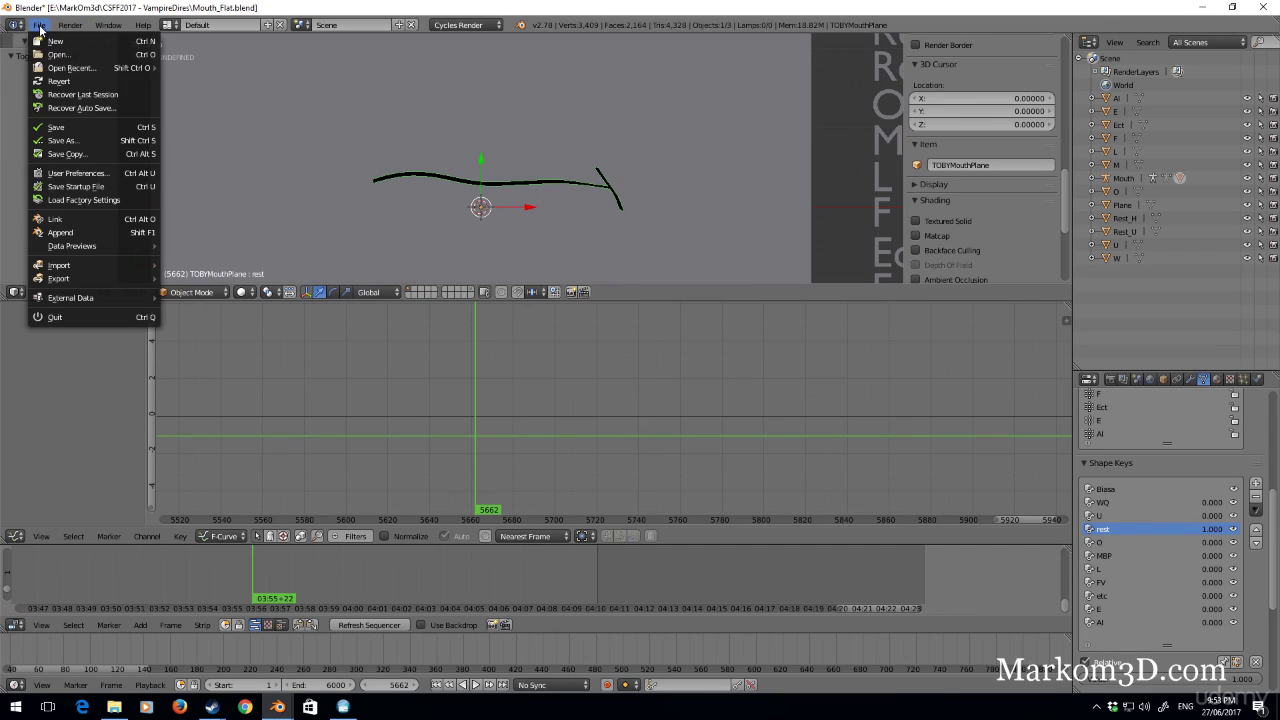
left_click(82, 175)
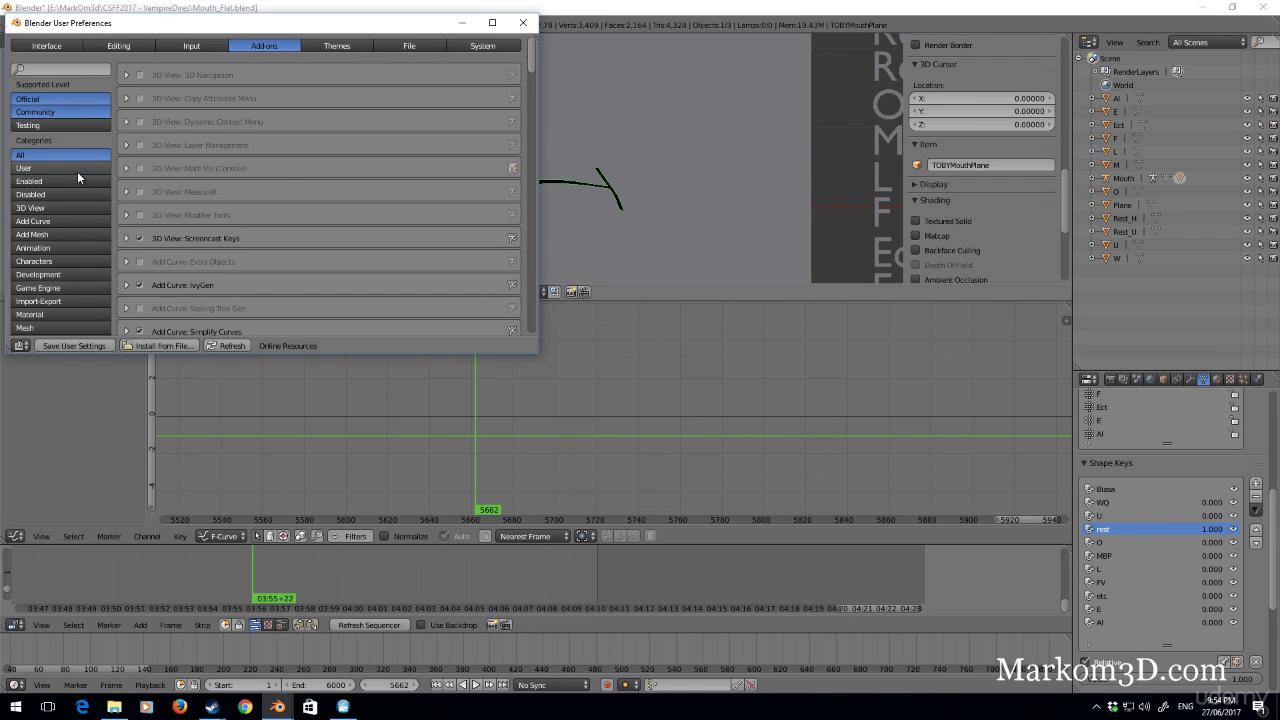
left_click(139, 346)
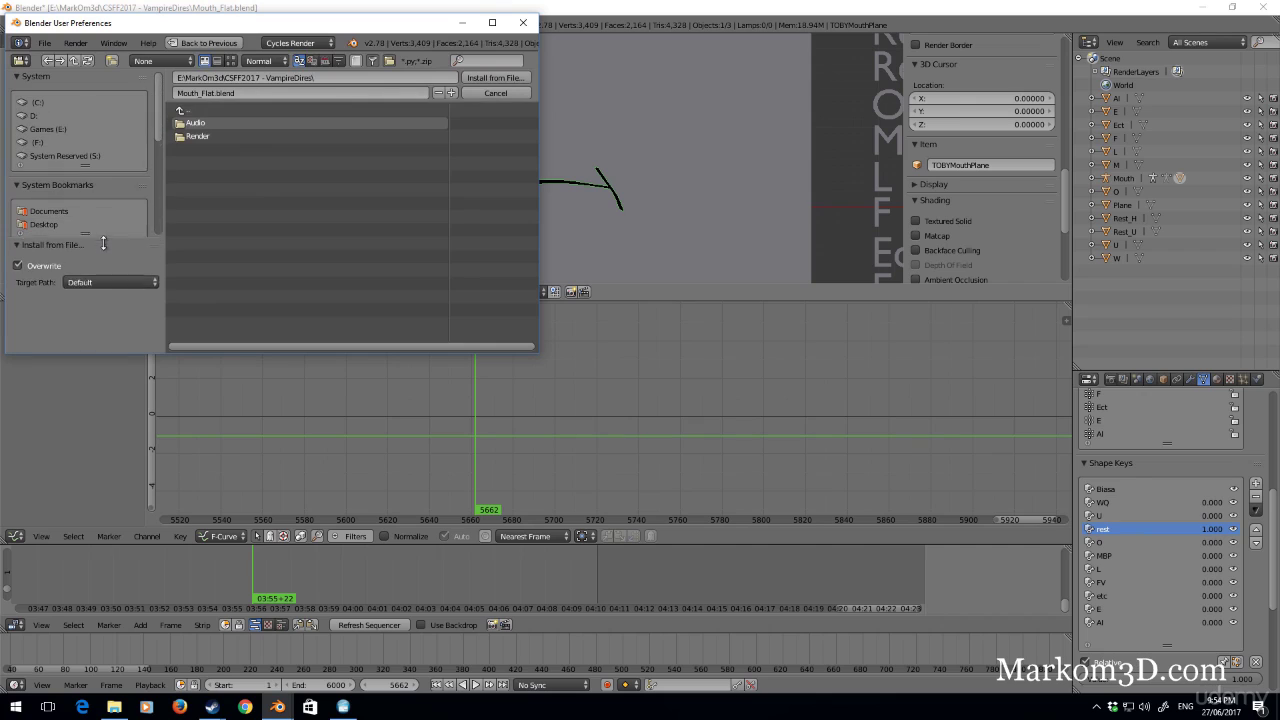
scroll(66, 241, "down", 5)
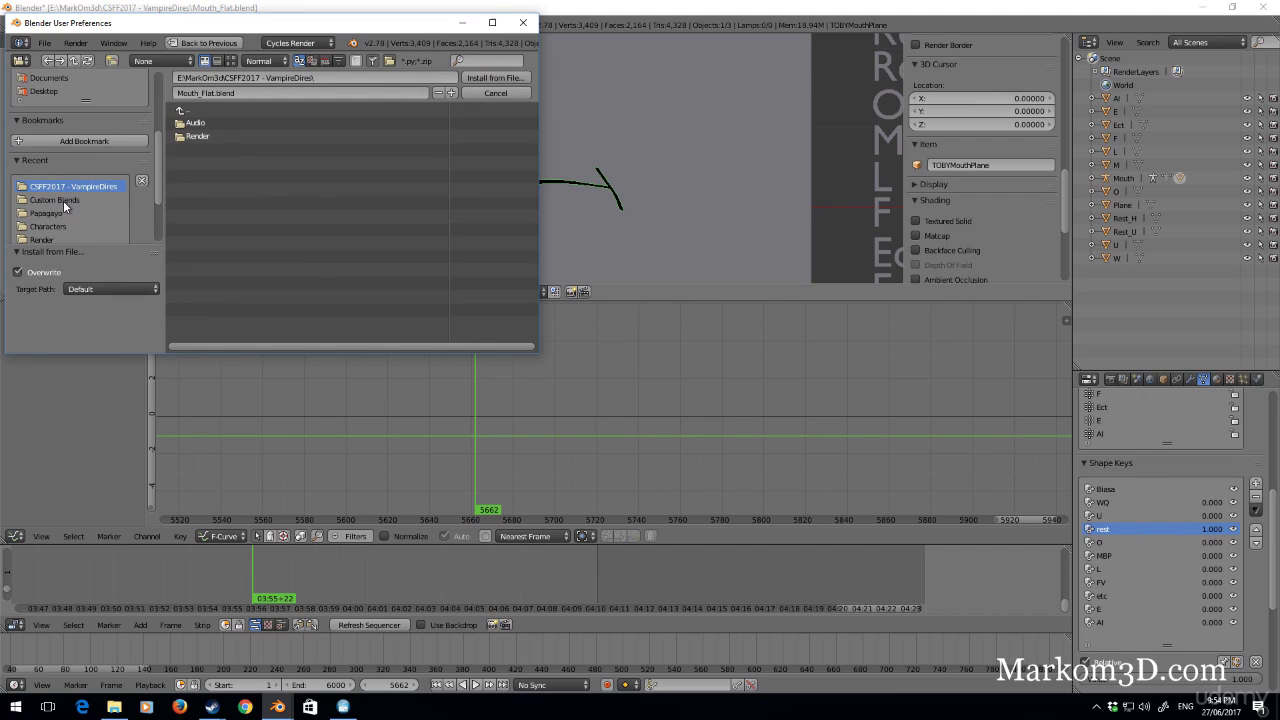
left_click(62, 201)
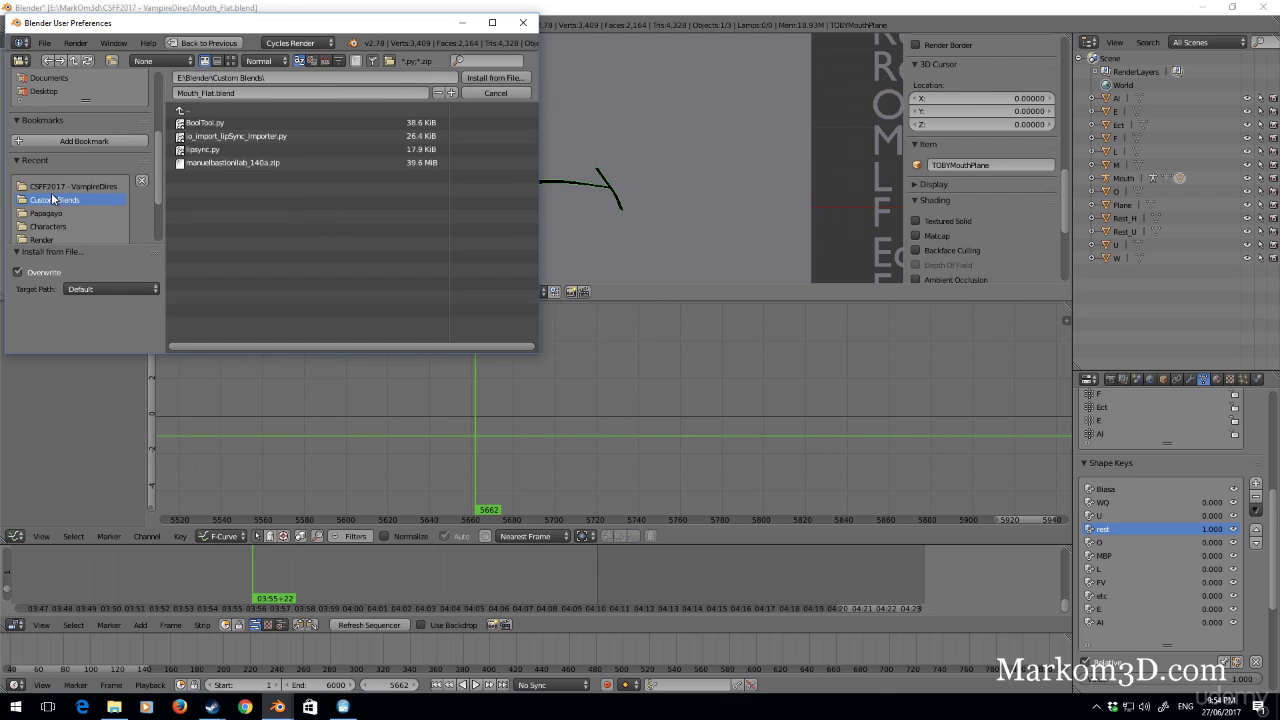
left_click(212, 142)
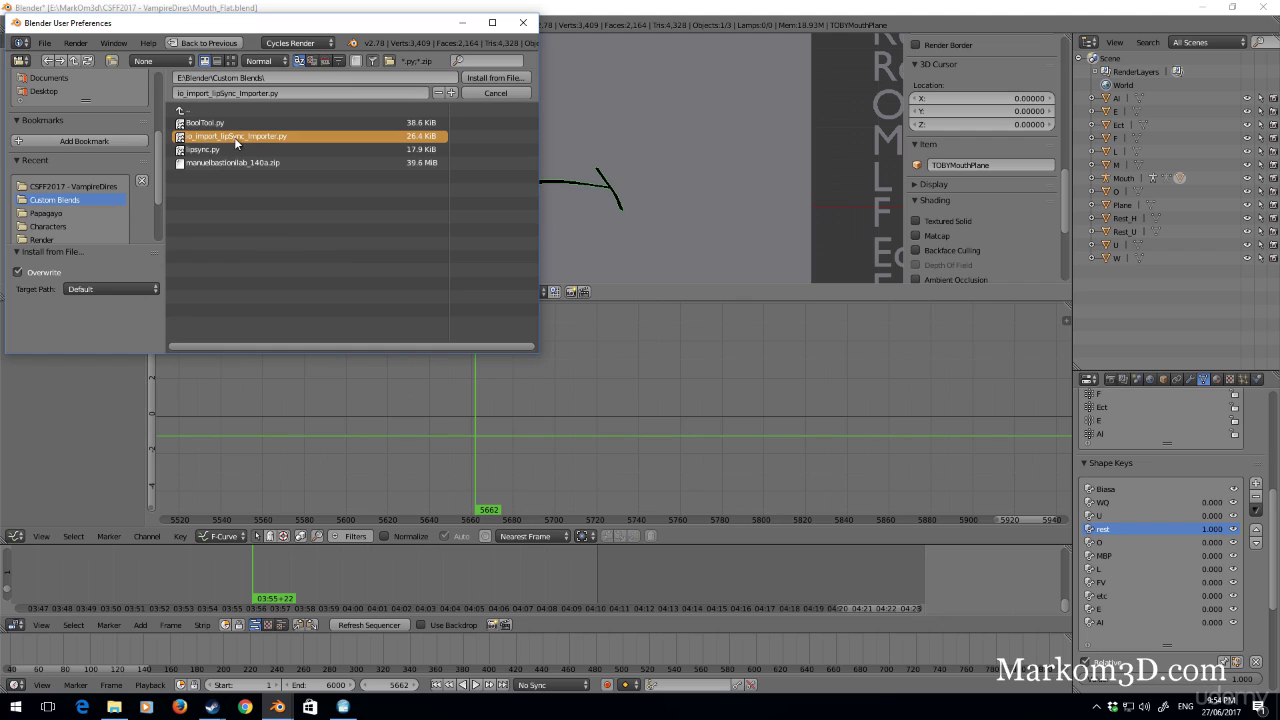
left_click(510, 78)
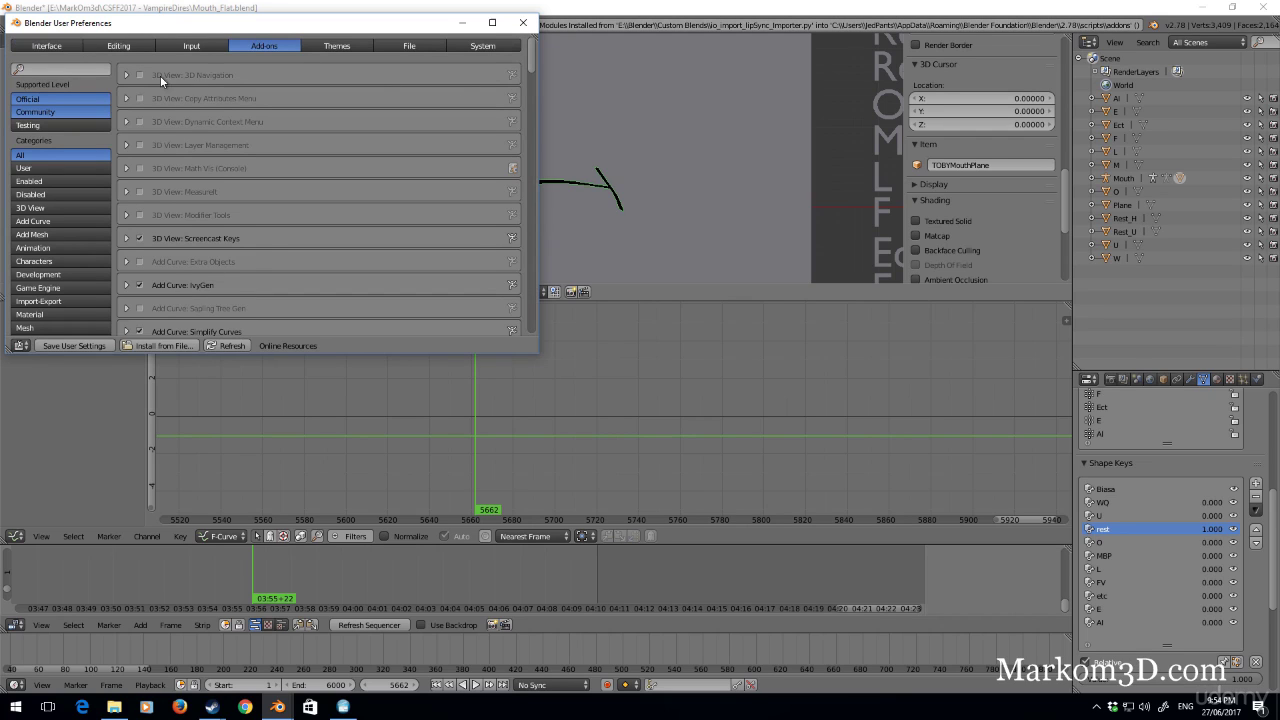
Step: Search the add-ons for "lip", inspect the details of both LipSync Importer & Blinker entries, and close the preferences
left_click(76, 68)
type("lip")
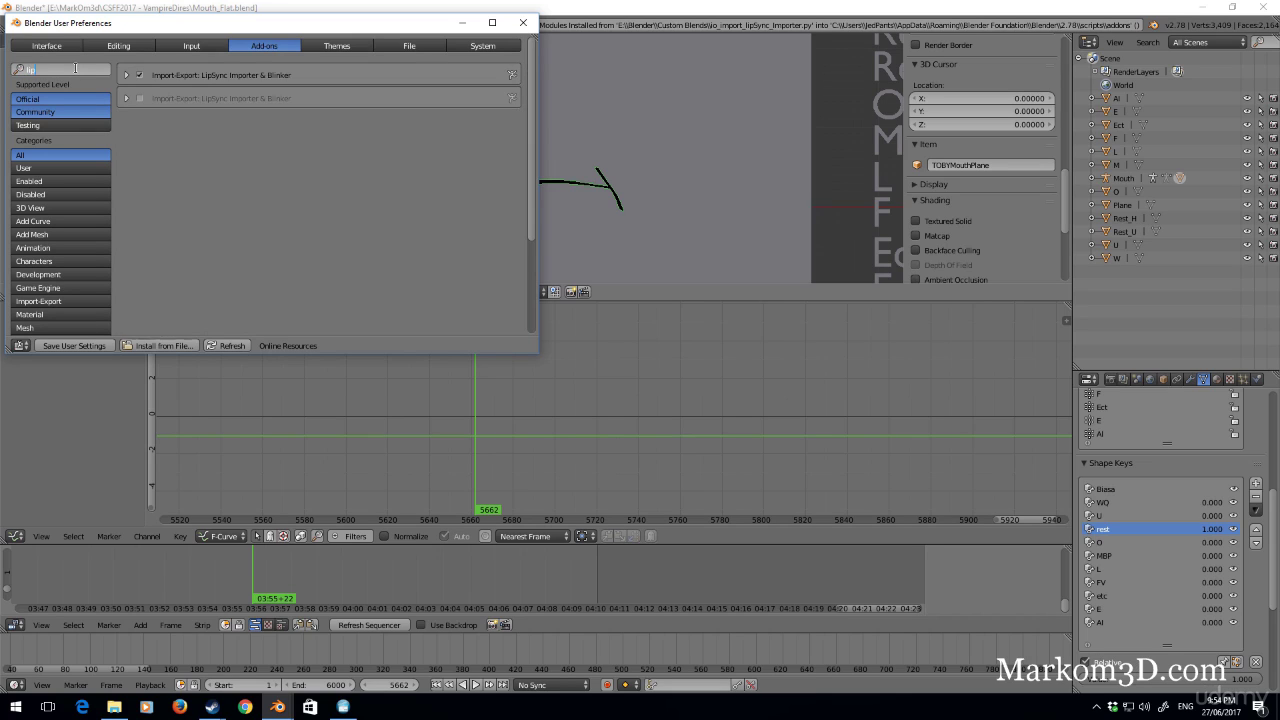
left_click(126, 75)
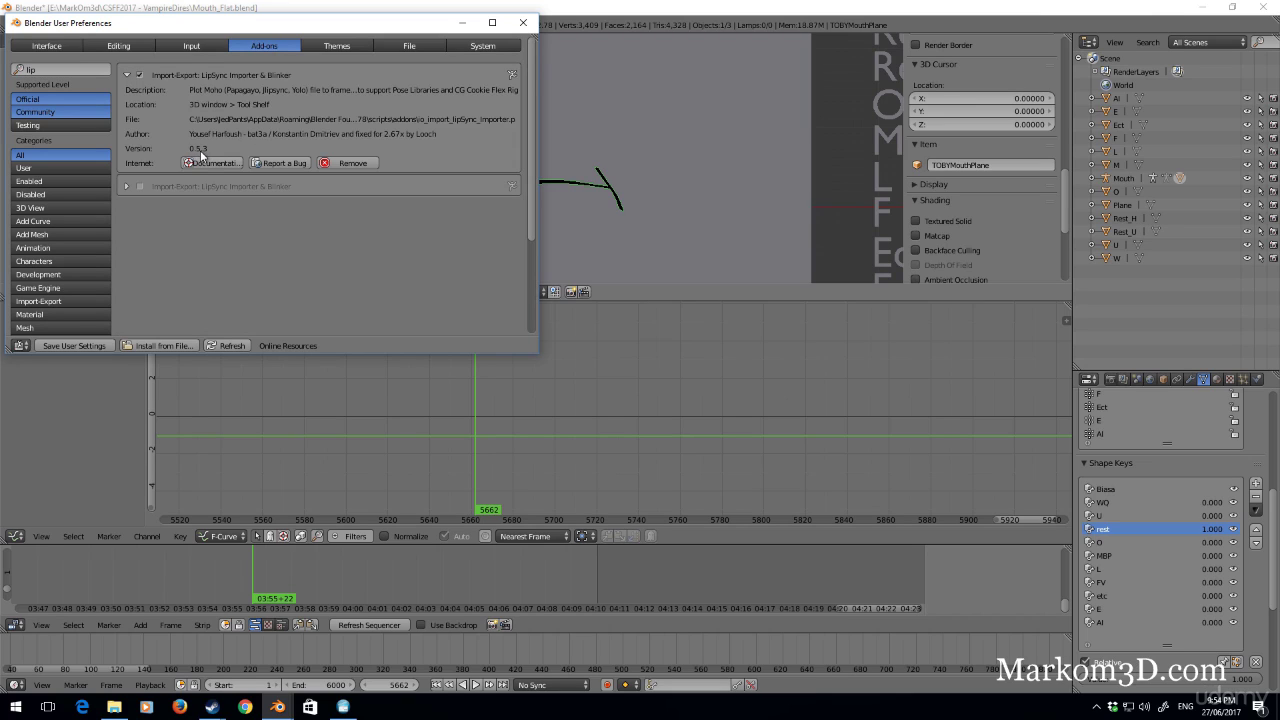
left_click(127, 185)
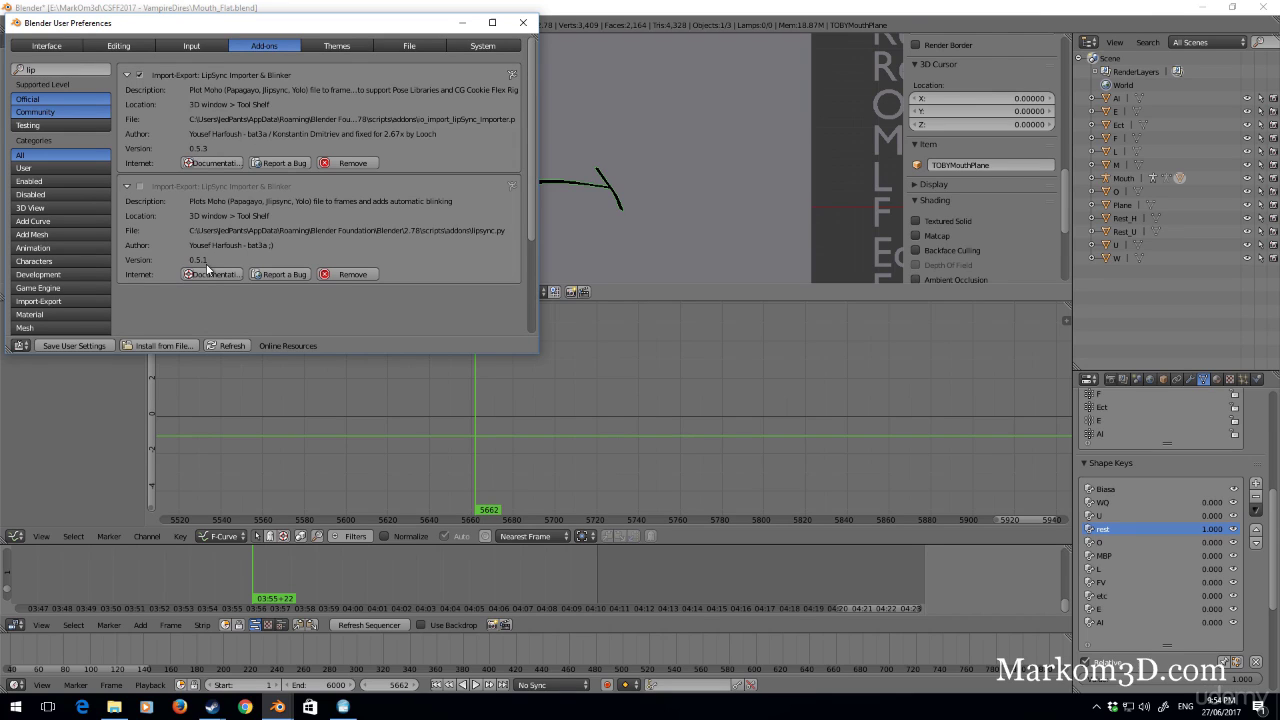
left_click(125, 187)
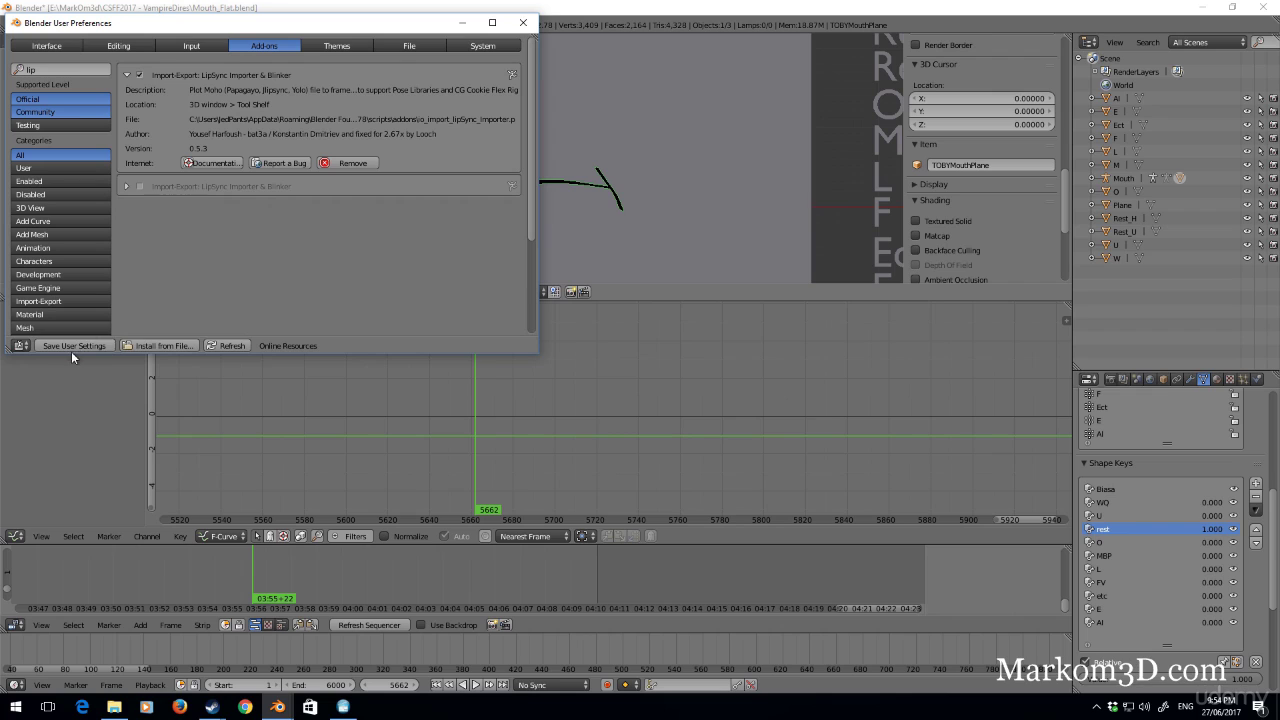
left_click(522, 22)
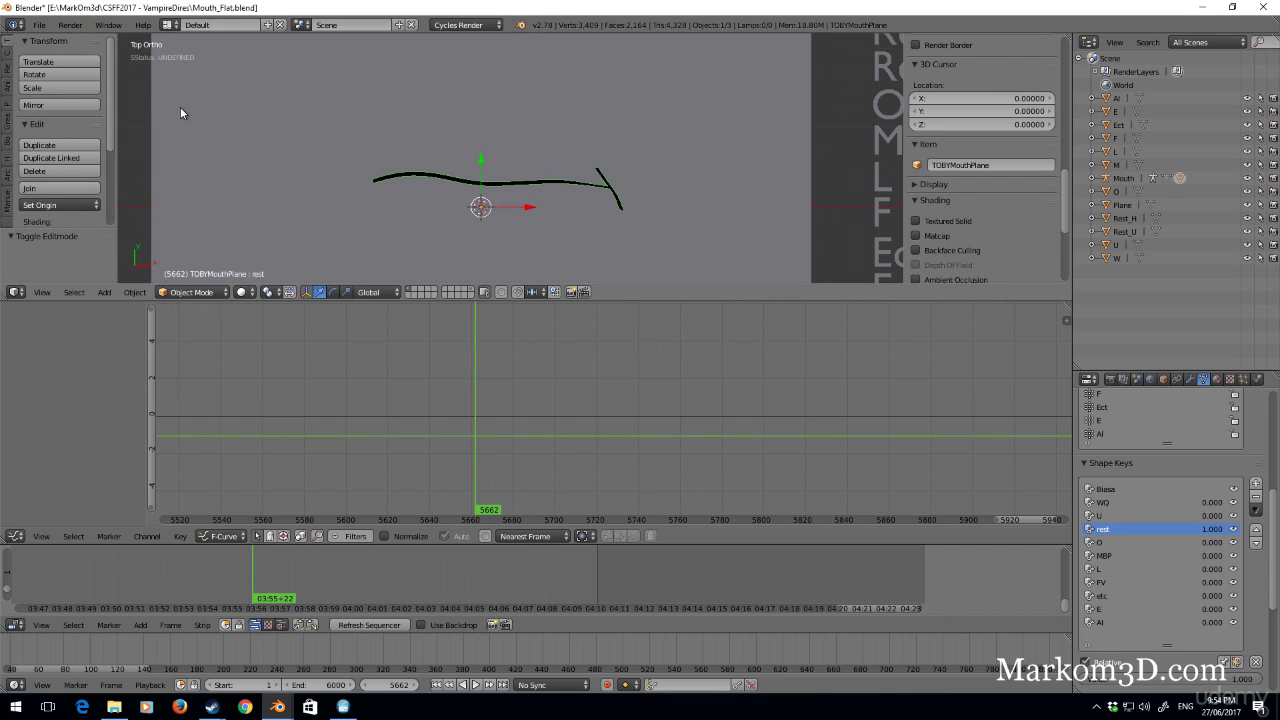
Step: Load SimonDat.dat from the CSFF2017 - VampireDires folder as the Papagayo import file and plot its keys to the timeline
key("t")
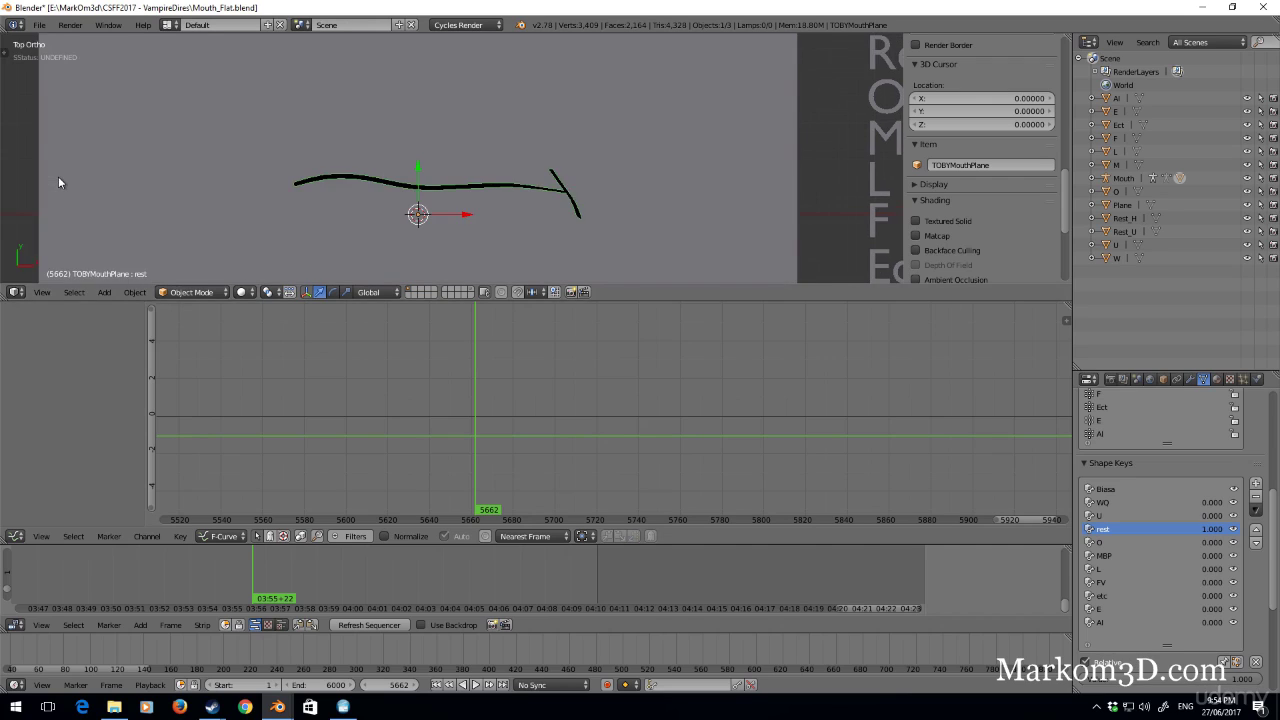
key("t")
left_click(5, 205)
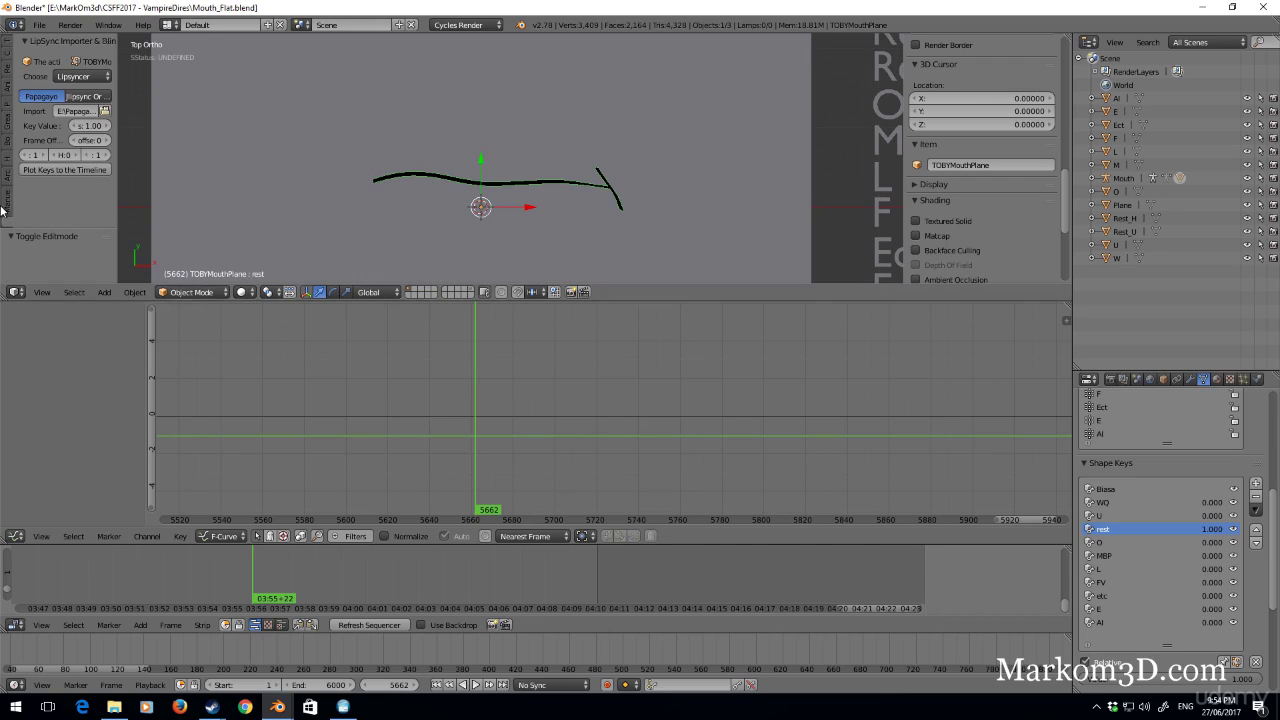
left_click(105, 113)
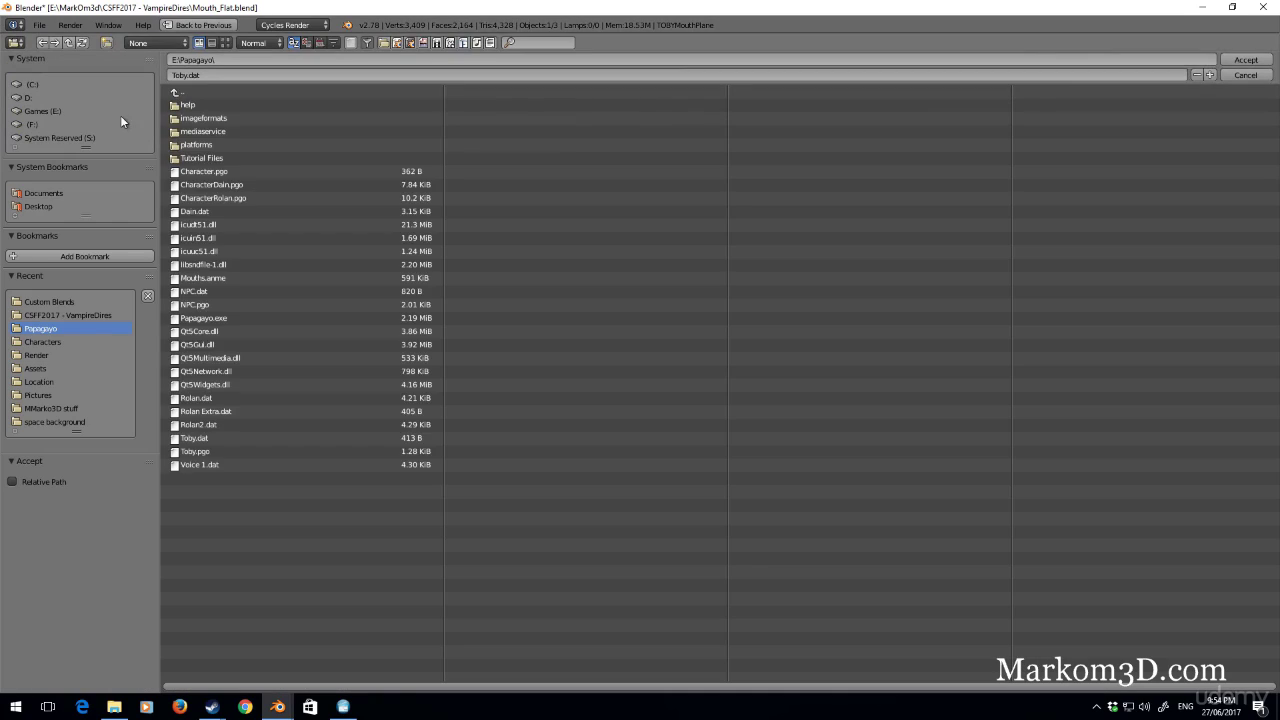
left_click(45, 301)
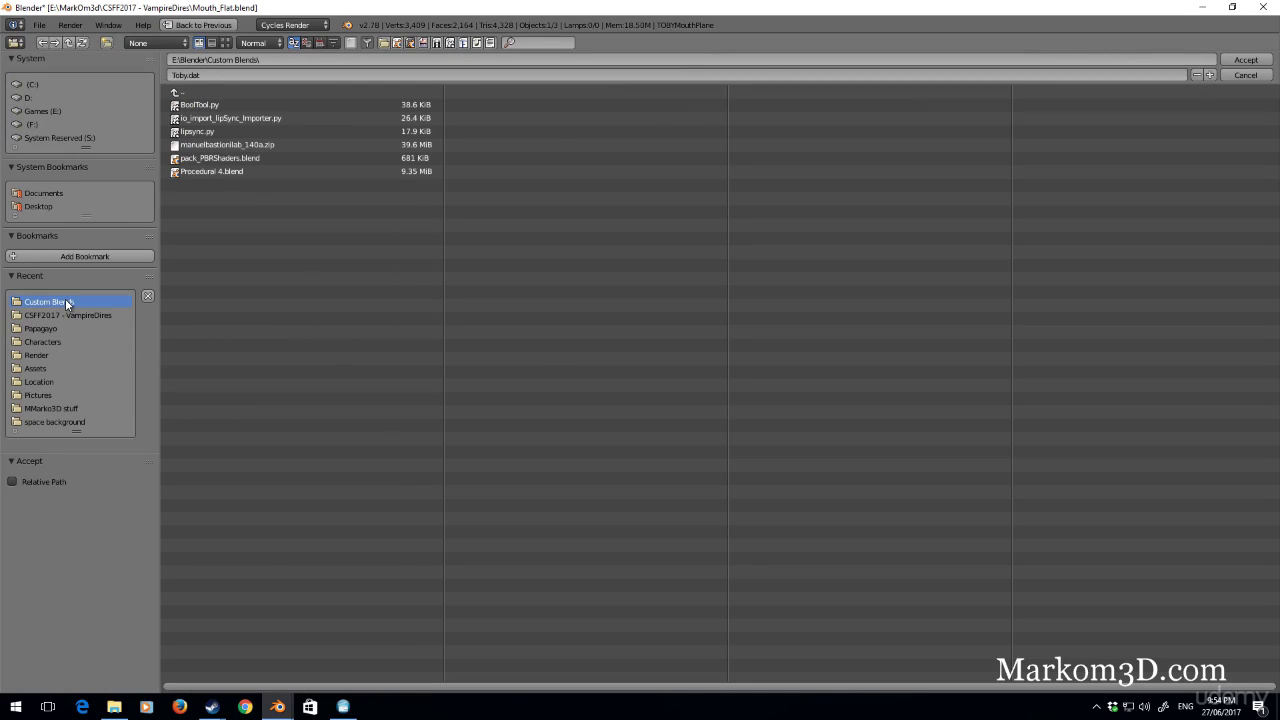
left_click(70, 315)
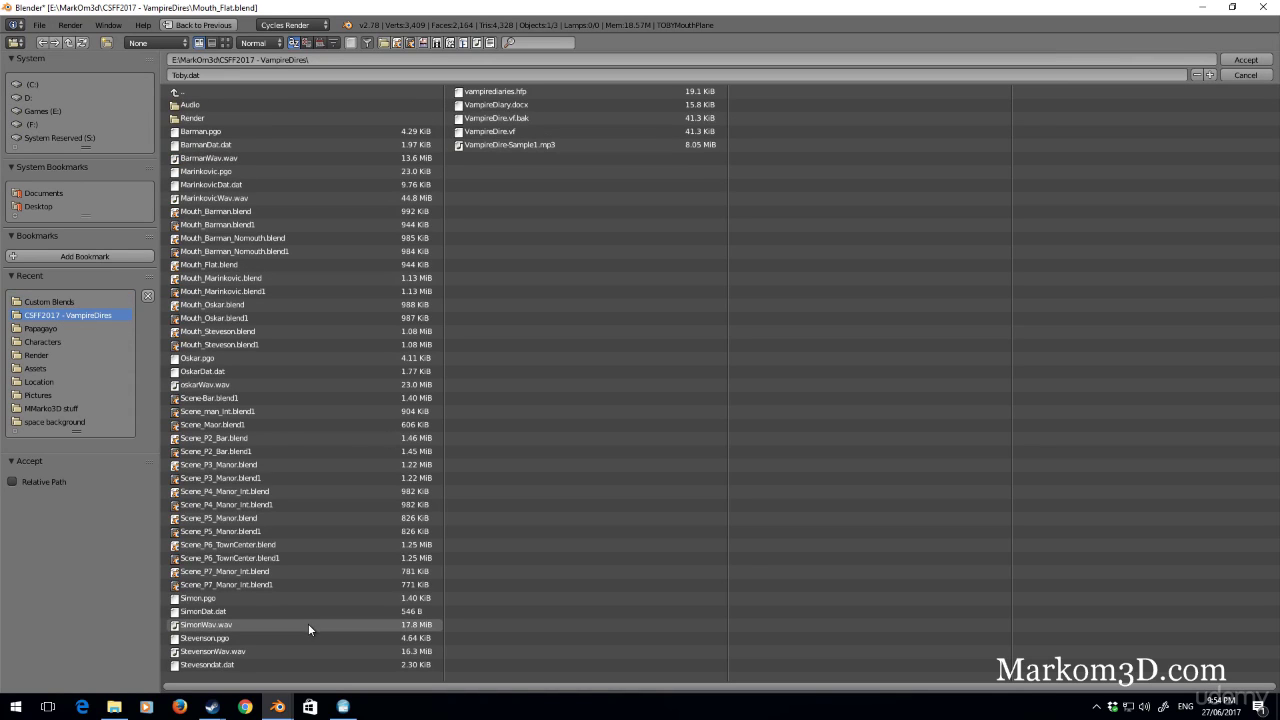
left_click(221, 612)
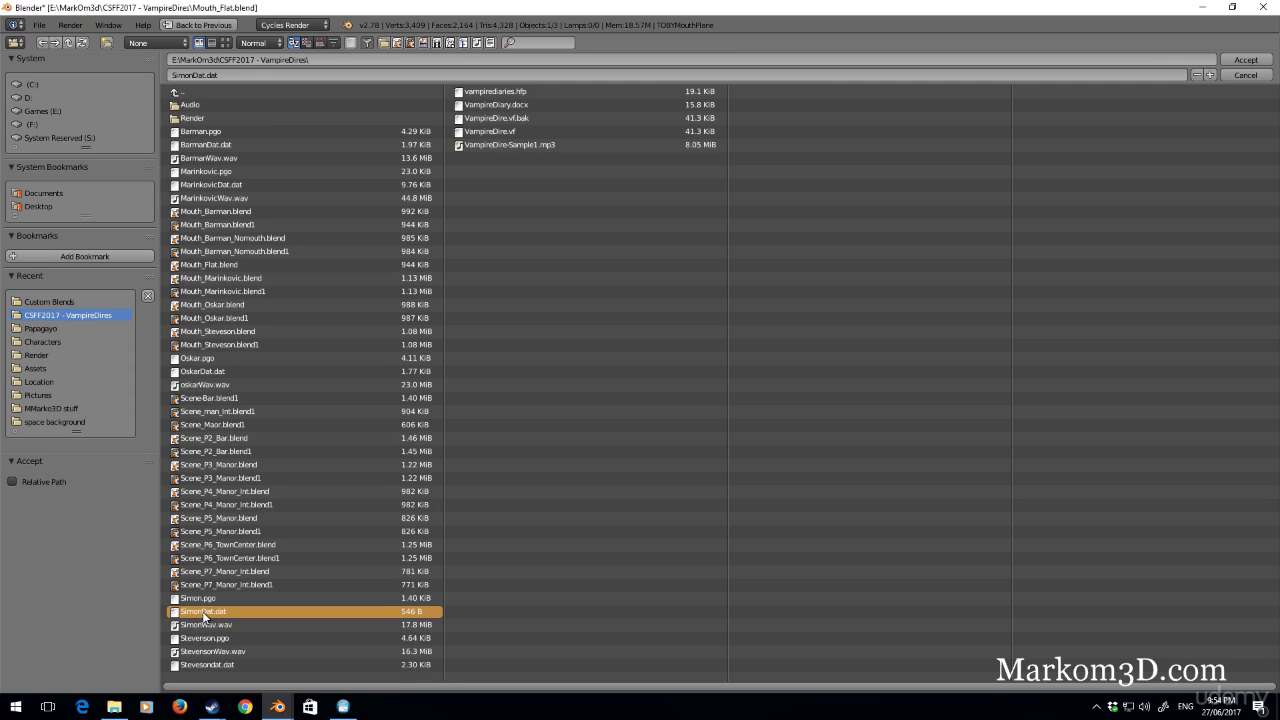
double_click(383, 611)
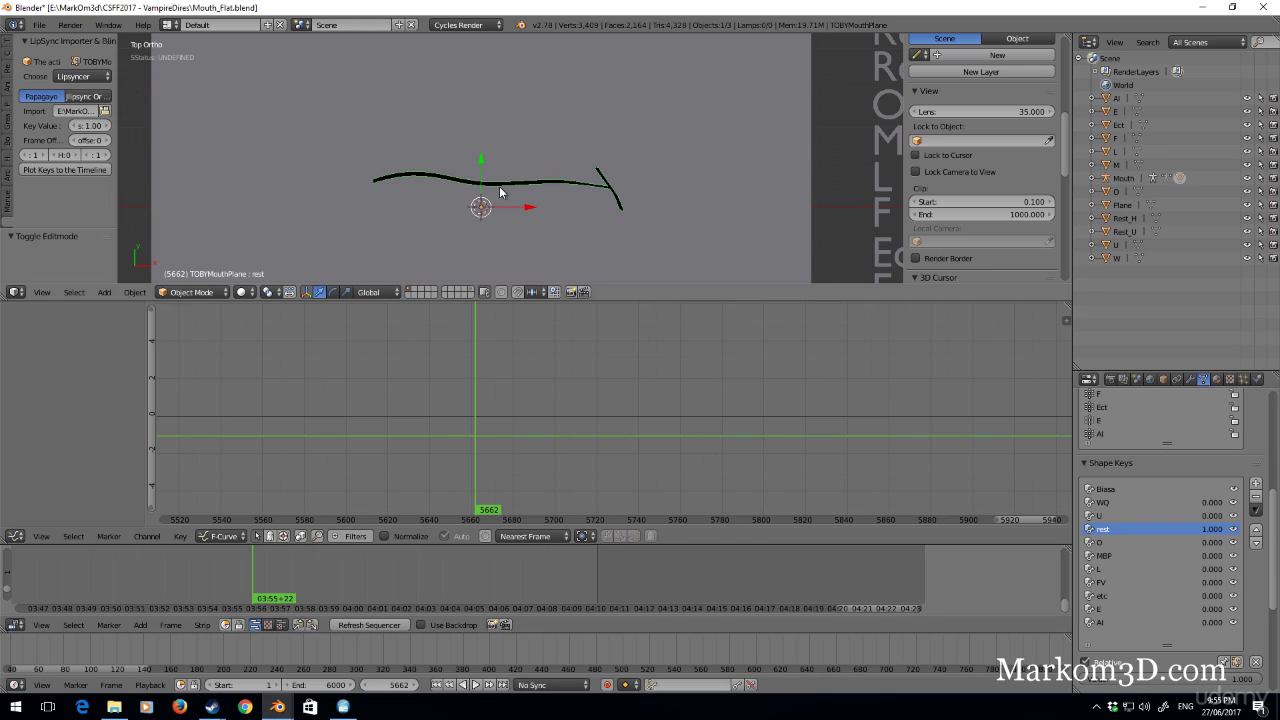
left_click(70, 170)
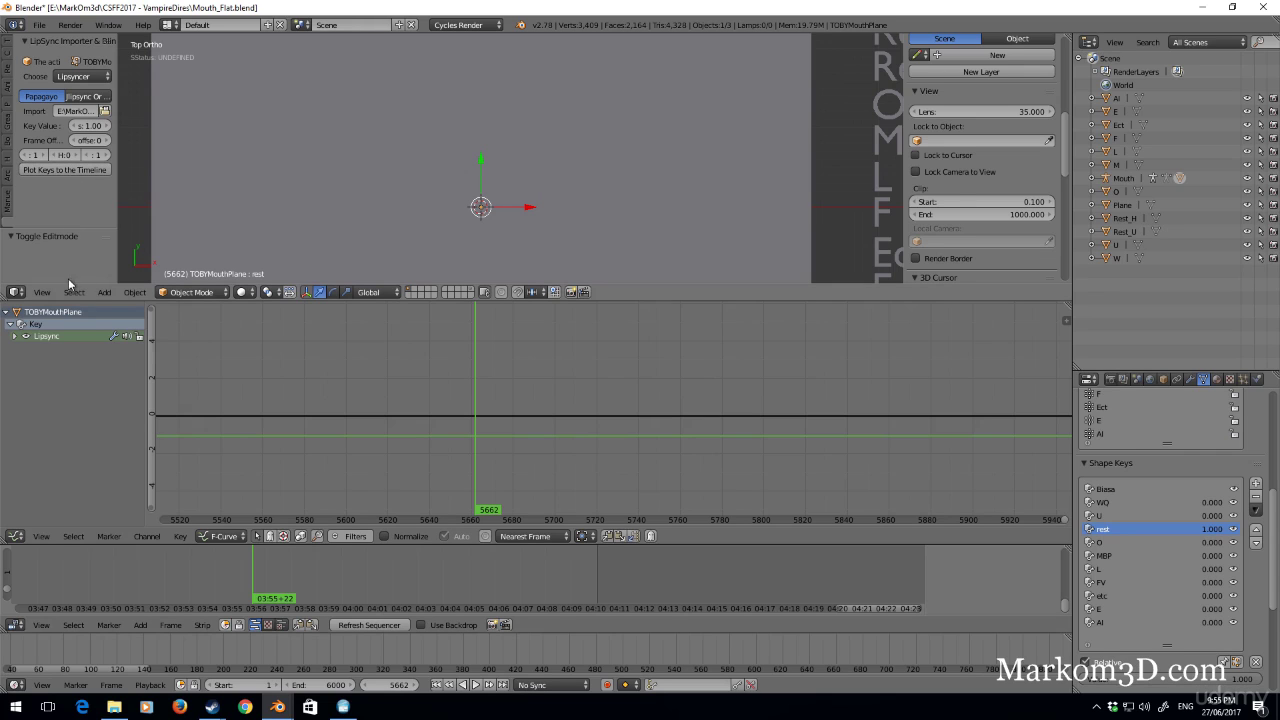
Step: Expand the Lipsync group and examine its shape key curves, focusing on the keyframe cluster between about frames 1190 and 1265
left_click(15, 336)
scroll(335, 444, "down", 10)
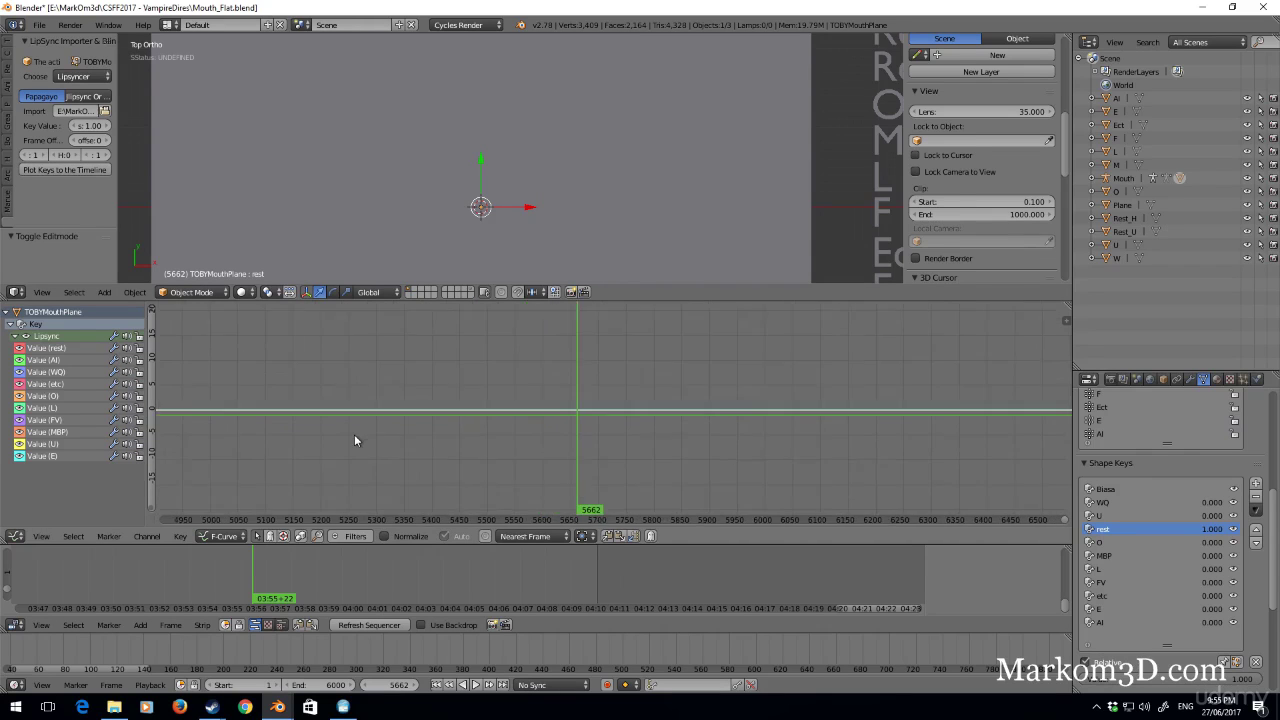
scroll(270, 423, "down", 1)
middle_click_drag(250, 423, 882, 407)
scroll(681, 393, "up", 7)
middle_click_drag(681, 399, 614, 406)
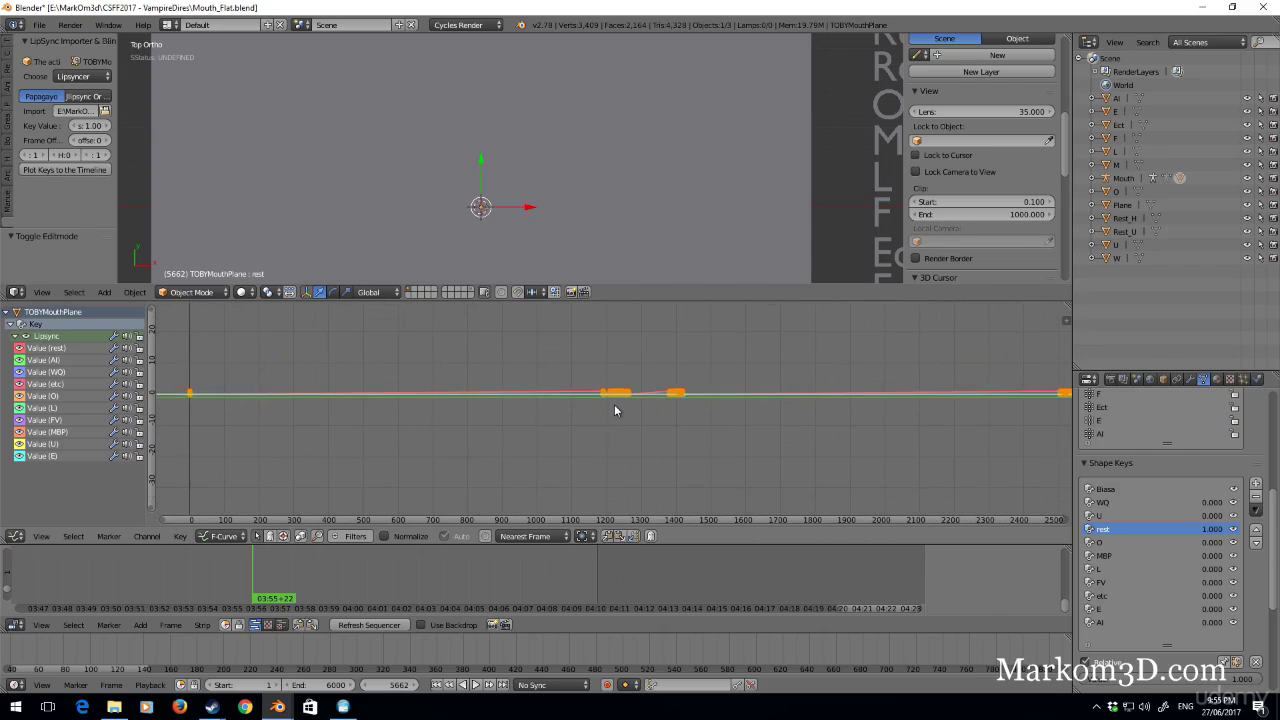
scroll(614, 406, "up", 7)
scroll(616, 367, "up", 2)
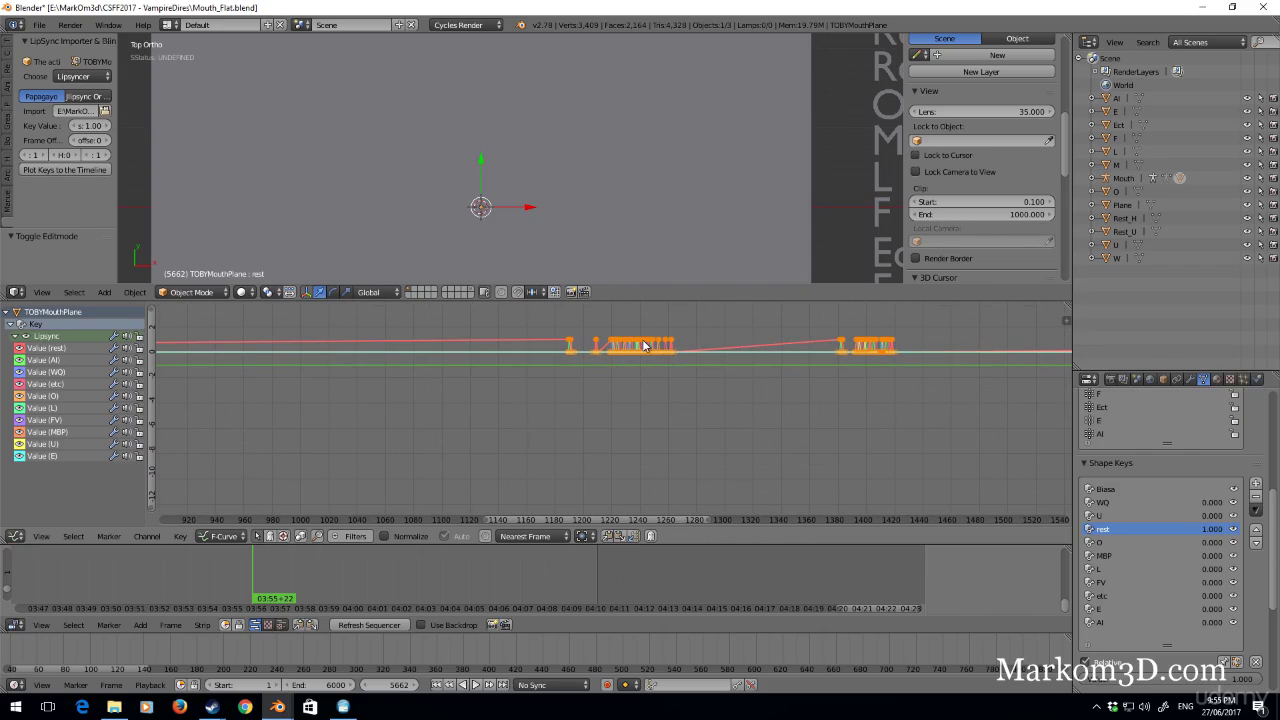
middle_click_drag(643, 341, 552, 422)
scroll(552, 422, "up", 12)
middle_click_drag(424, 423, 577, 376)
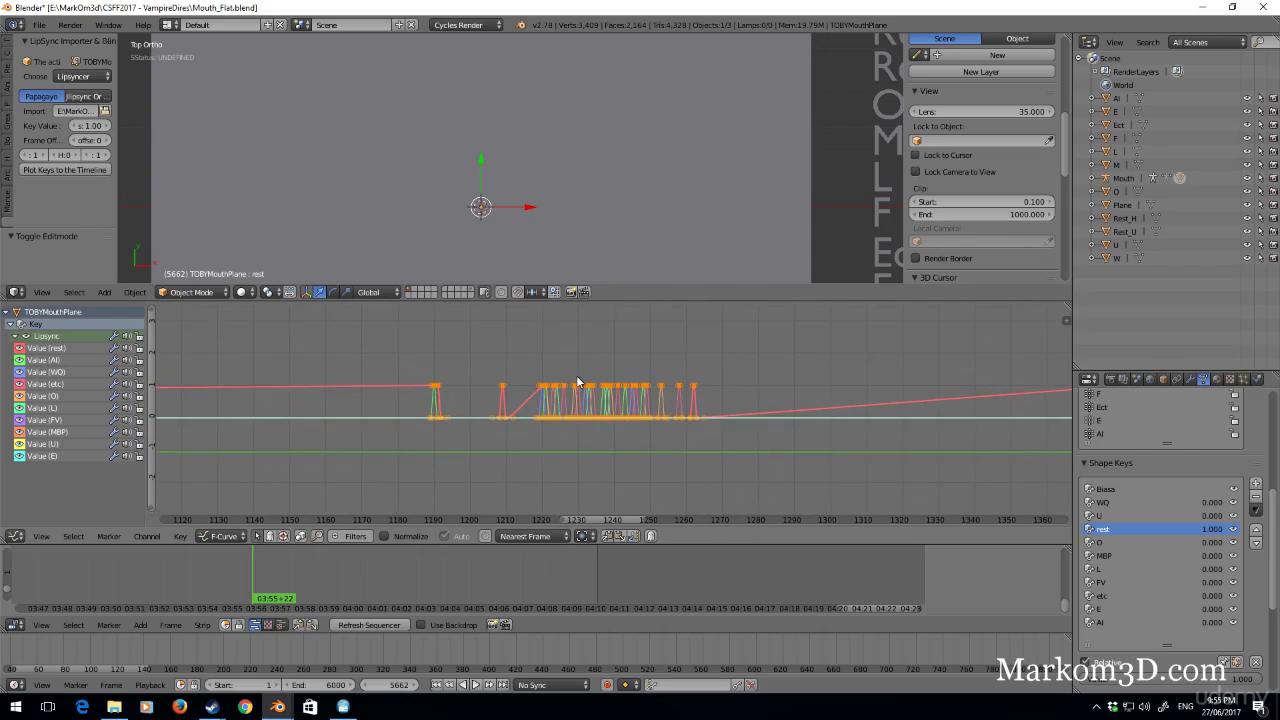
scroll(577, 382, "up", 2)
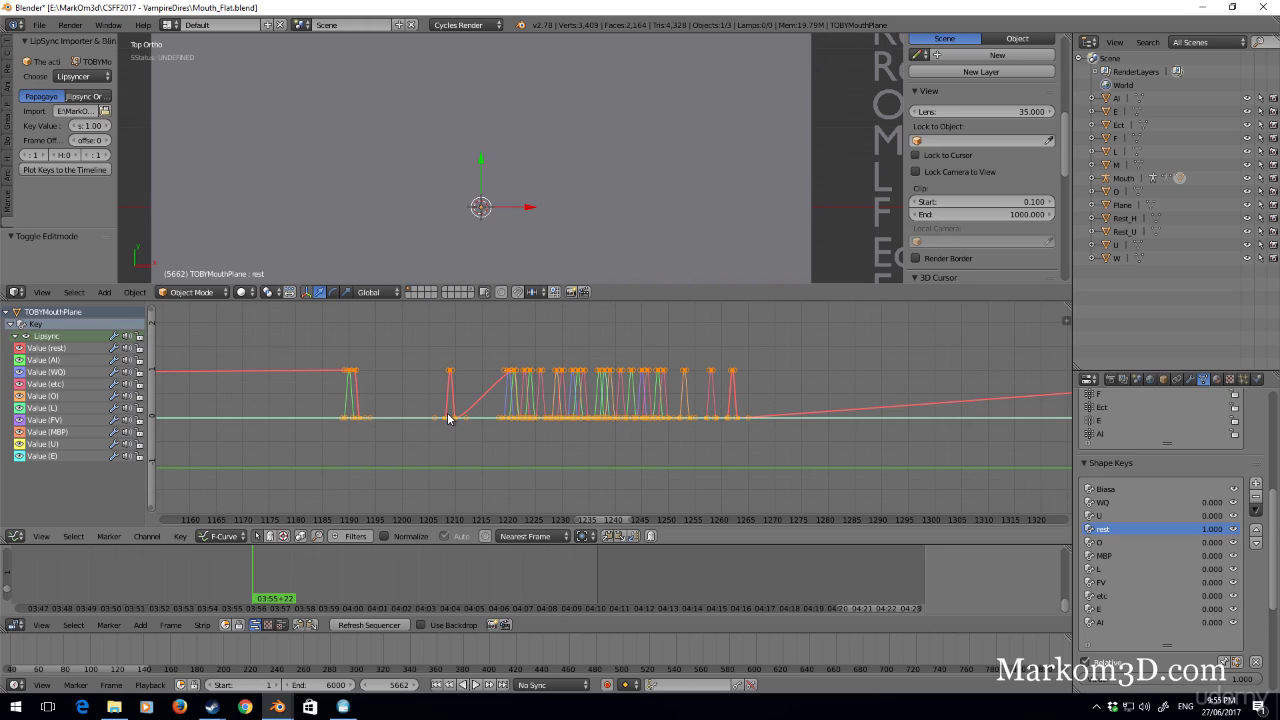
Step: Play back the mouth animation from just before the first lip-sync cluster, then stop and return to frame 1186
mouse_move(272, 396)
left_mouse_down()
mouse_move(696, 408)
mouse_move(312, 406)
mouse_move(328, 406)
left_mouse_up()
left_click(470, 685)
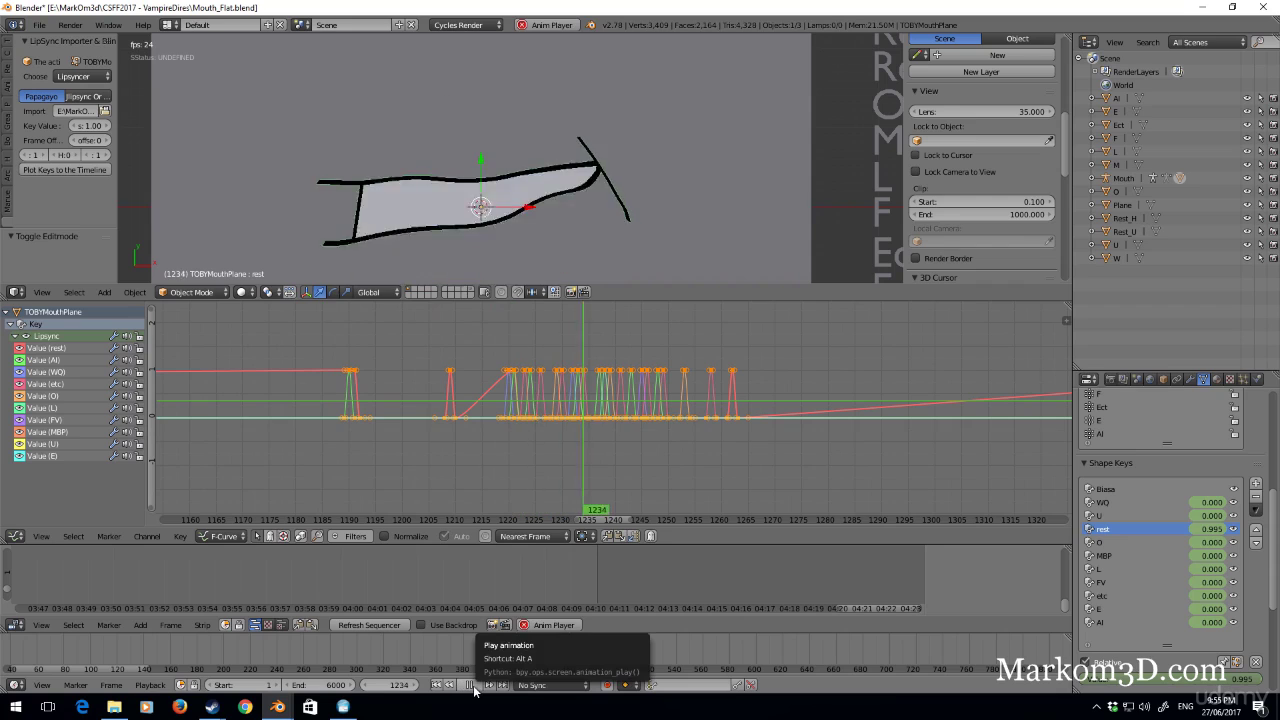
left_click(470, 685)
left_click(330, 445)
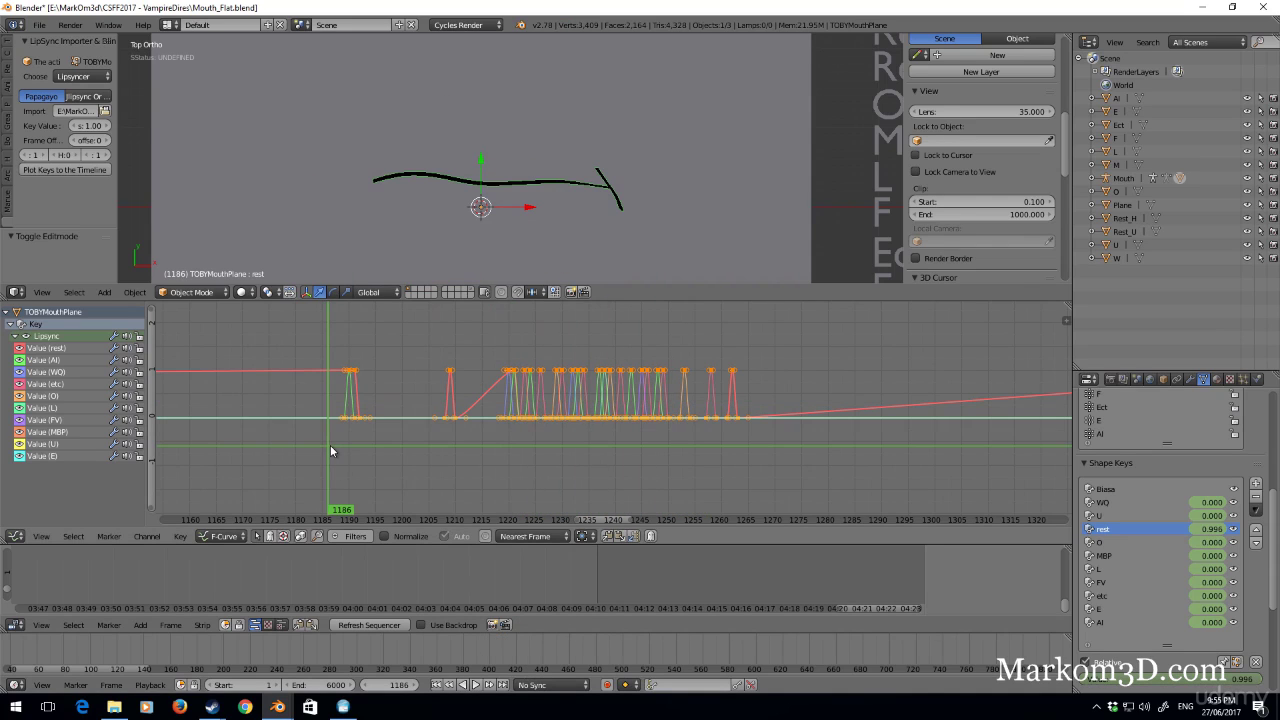
Step: Set the interpolation of all lip-sync keyframes to Constant
key("a")
key("a")
key("t")
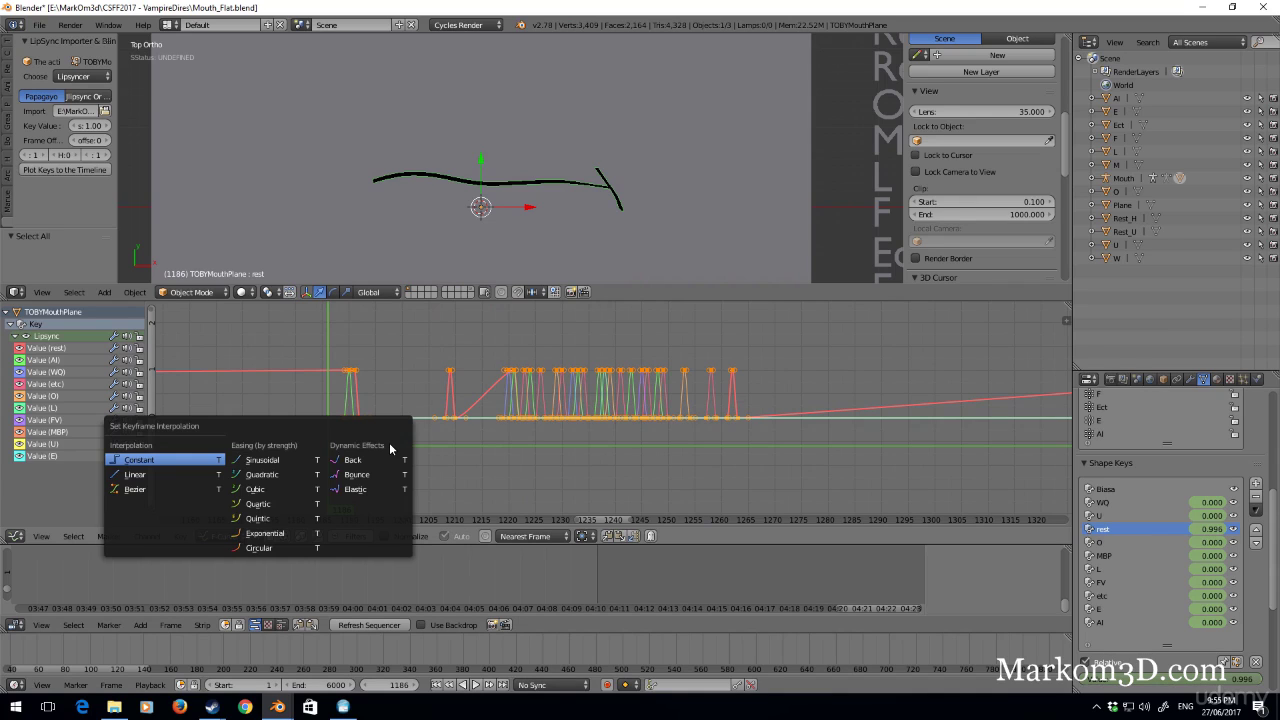
left_click(193, 468)
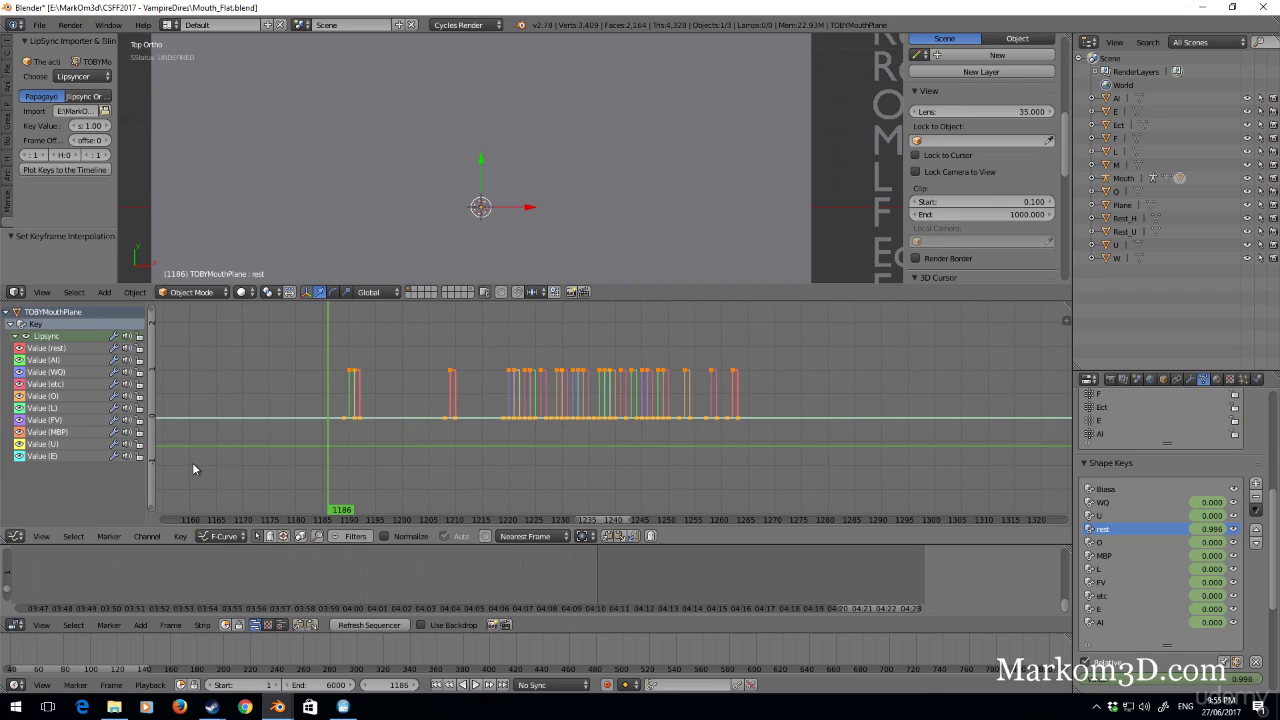
Step: Delete the keyframe at about frame 2 on the rest curve that drops its value back to 0
middle_click_drag(316, 443, 1042, 405)
scroll(640, 425, "down", 18)
scroll(643, 416, "down", 9)
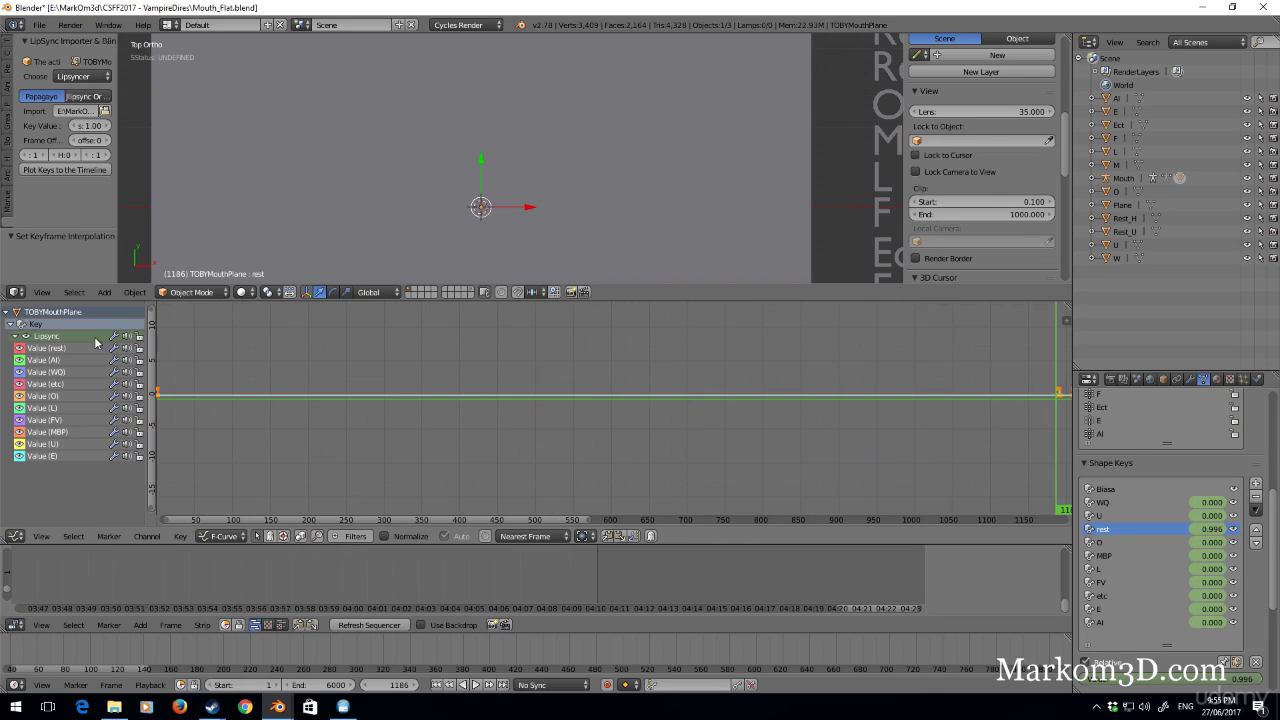
left_click(69, 346)
middle_click_drag(267, 409, 621, 407)
scroll(569, 416, "up", 12)
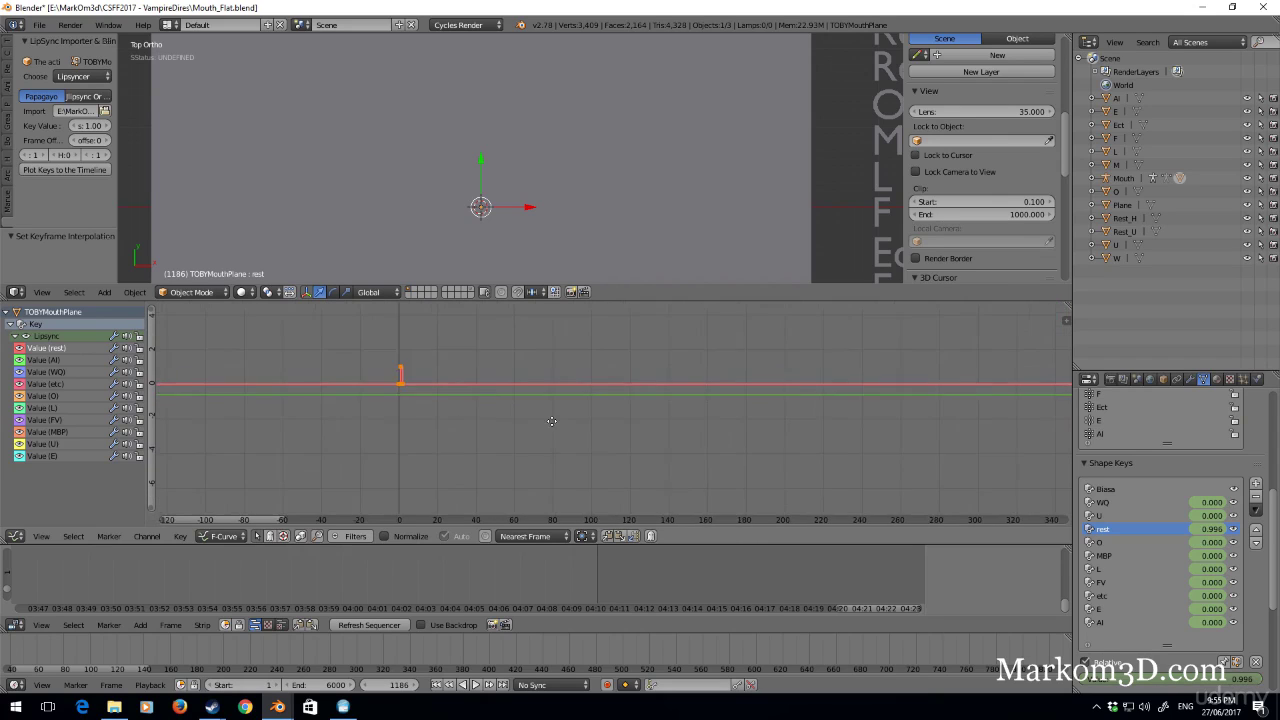
middle_click_drag(452, 419, 756, 407)
scroll(757, 407, "up", 6)
scroll(757, 407, "up", 2)
middle_click_drag(800, 362, 562, 429)
scroll(592, 430, "up", 6)
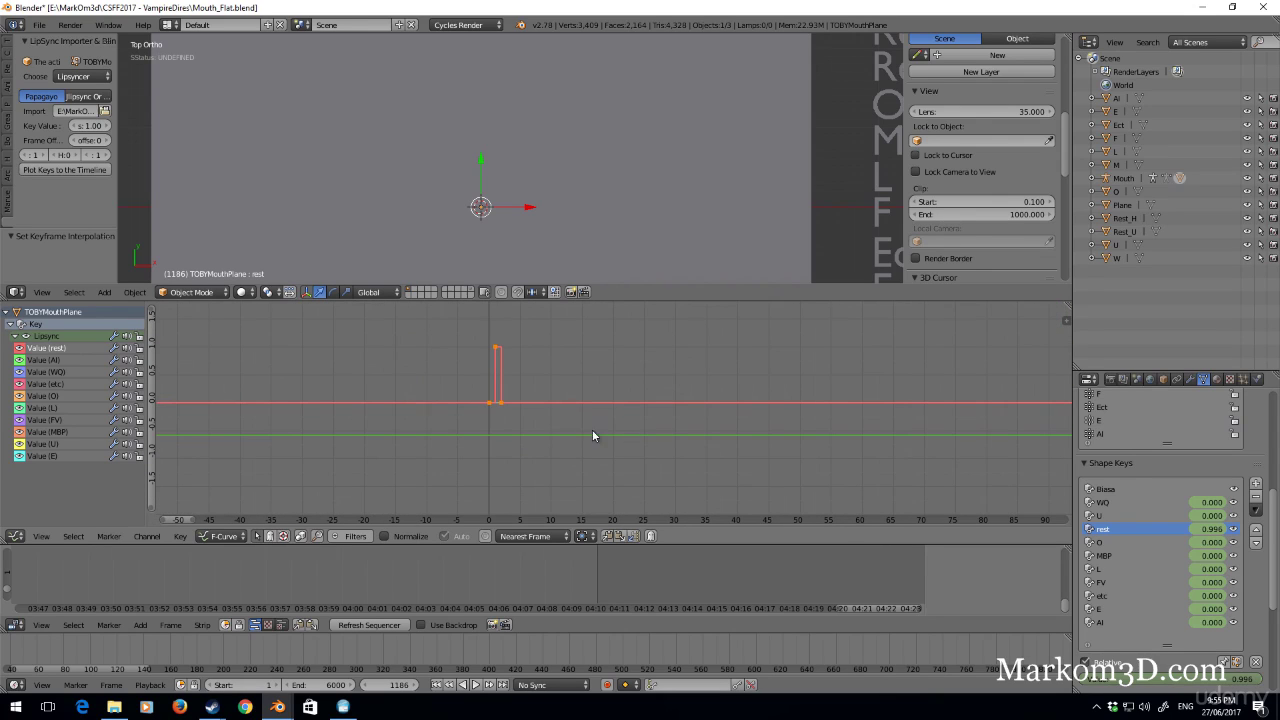
key("x")
left_click(503, 400)
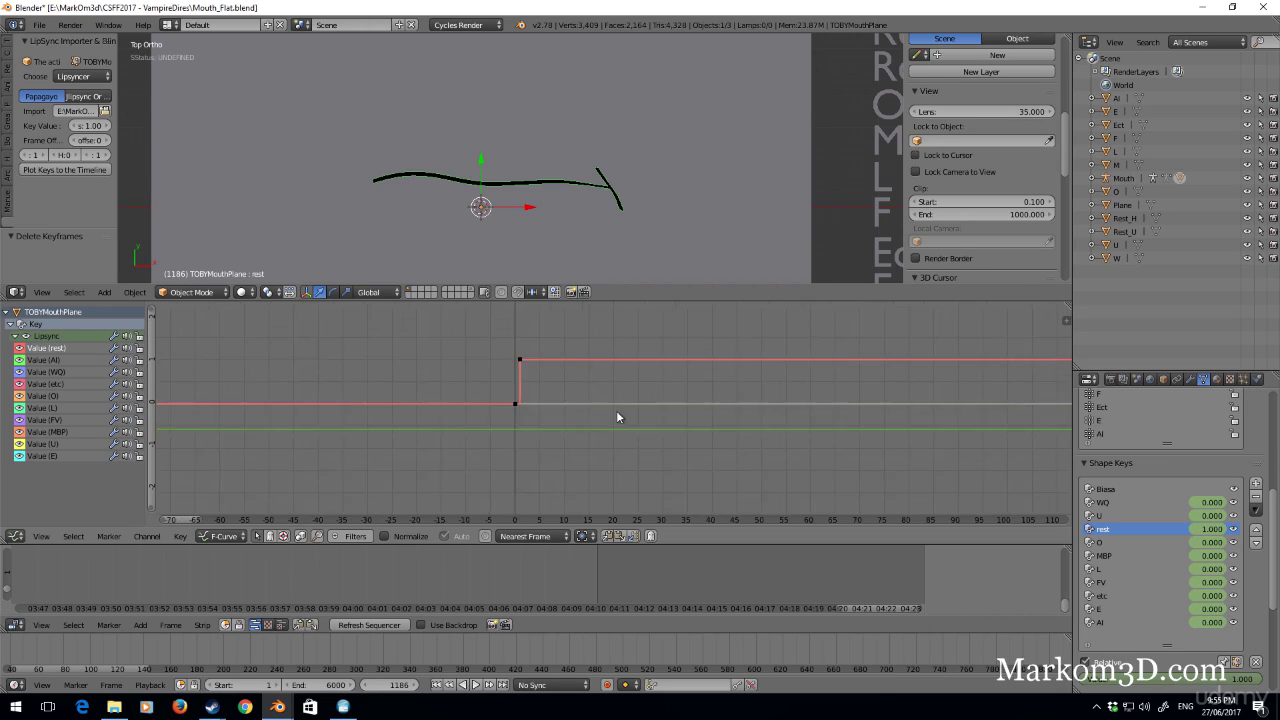
Step: Examine the rest curve from the start of the animation to the keyframe cluster after frame 1186
scroll(616, 410, "down", 4)
middle_click_drag(769, 371, 396, 344)
scroll(396, 344, "down", 14)
middle_click_drag(929, 393, 585, 387)
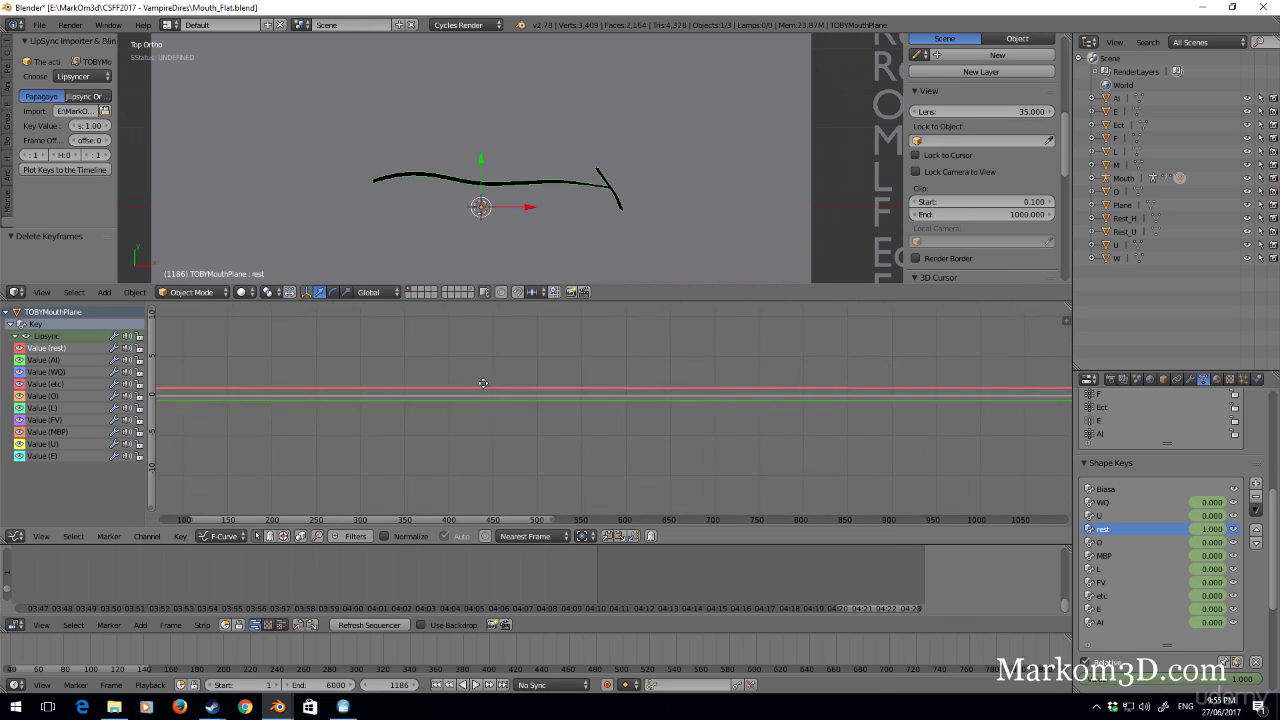
middle_click_drag(1057, 397, 428, 378)
scroll(512, 404, "up", 7)
middle_click_drag(512, 404, 606, 469)
scroll(606, 469, "up", 13)
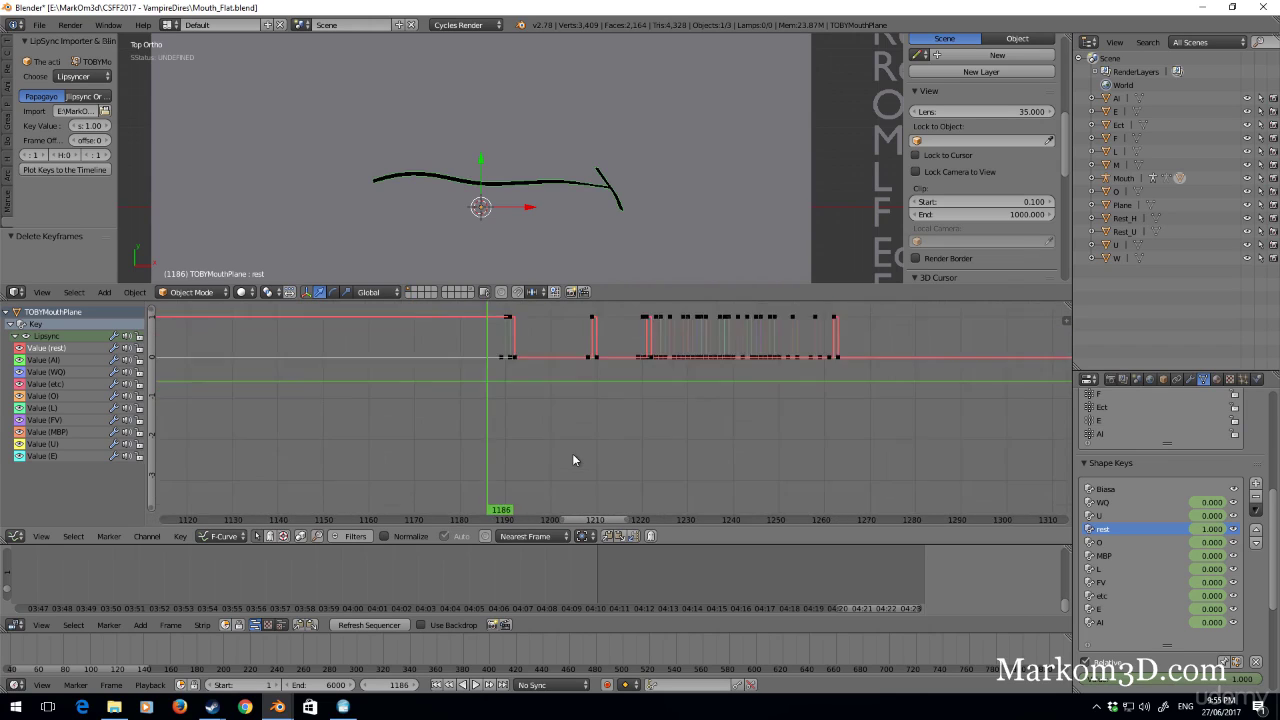
Step: Move the rest curve's upper keyframe from frame 1191 to frame 1189
middle_click_drag(520, 368, 595, 438)
scroll(595, 438, "up", 3)
scroll(592, 431, "up", 11)
middle_click_drag(565, 389, 505, 403)
scroll(505, 395, "down", 3)
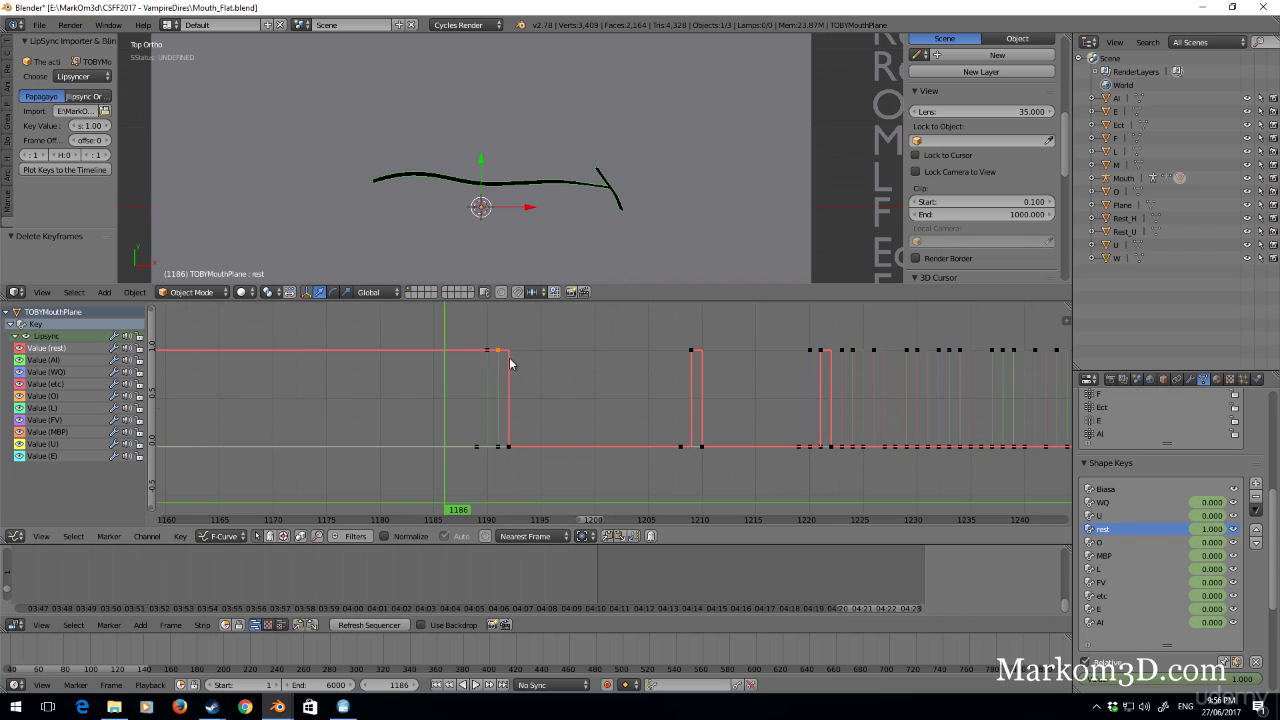
key("g")
key("x")
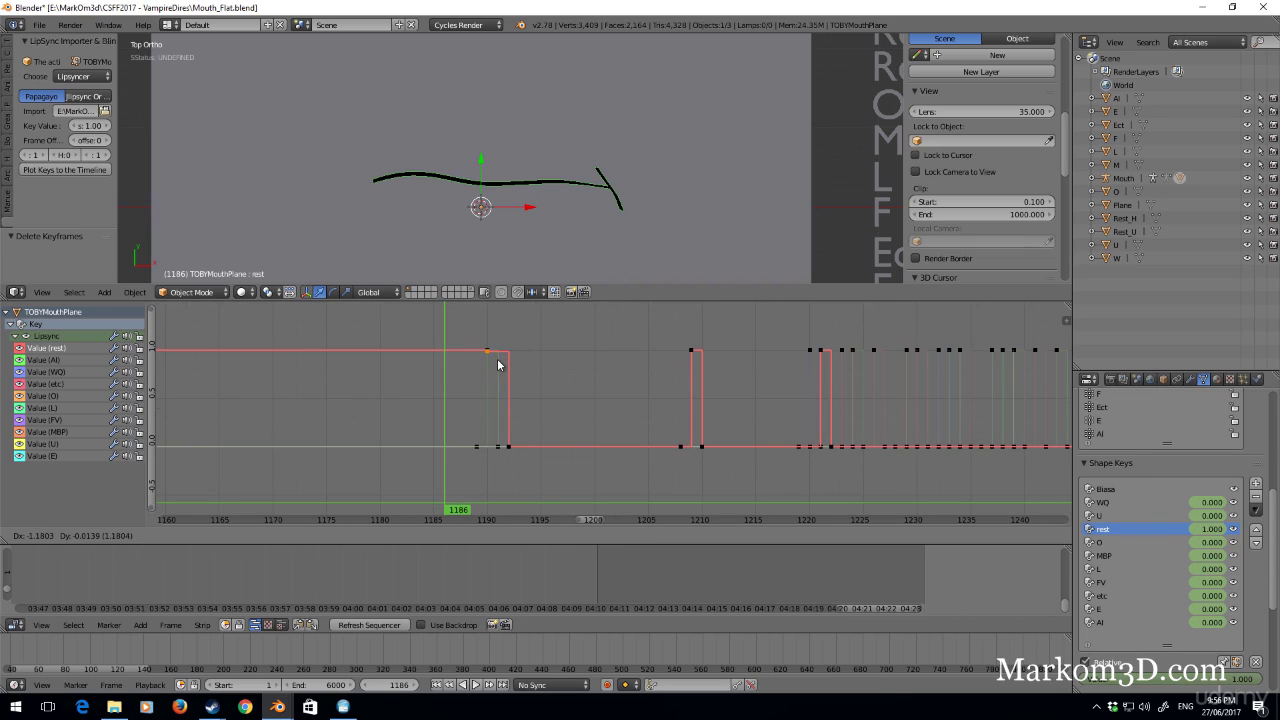
left_click(485, 358)
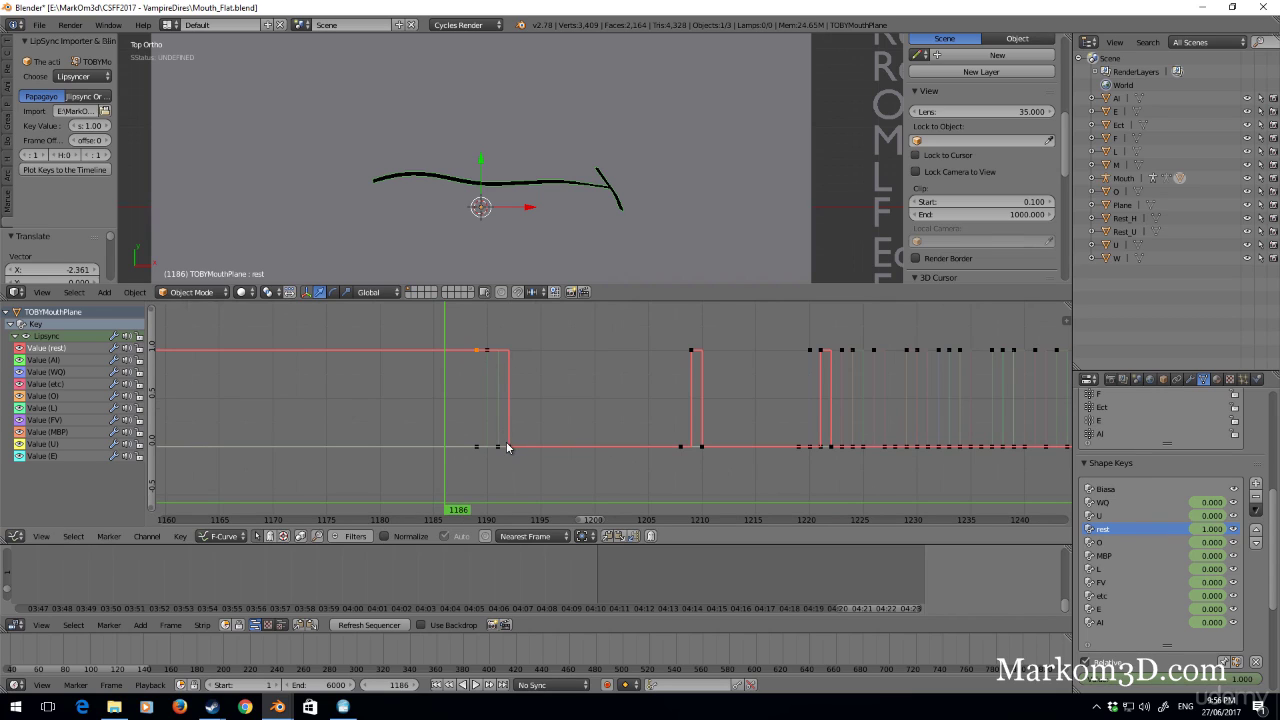
Step: Move the rest curve's zero keyframe from frame 1192 to frame 1190, keeping the movement horizontal
scroll(515, 448, "up", 1)
key("g")
key("x")
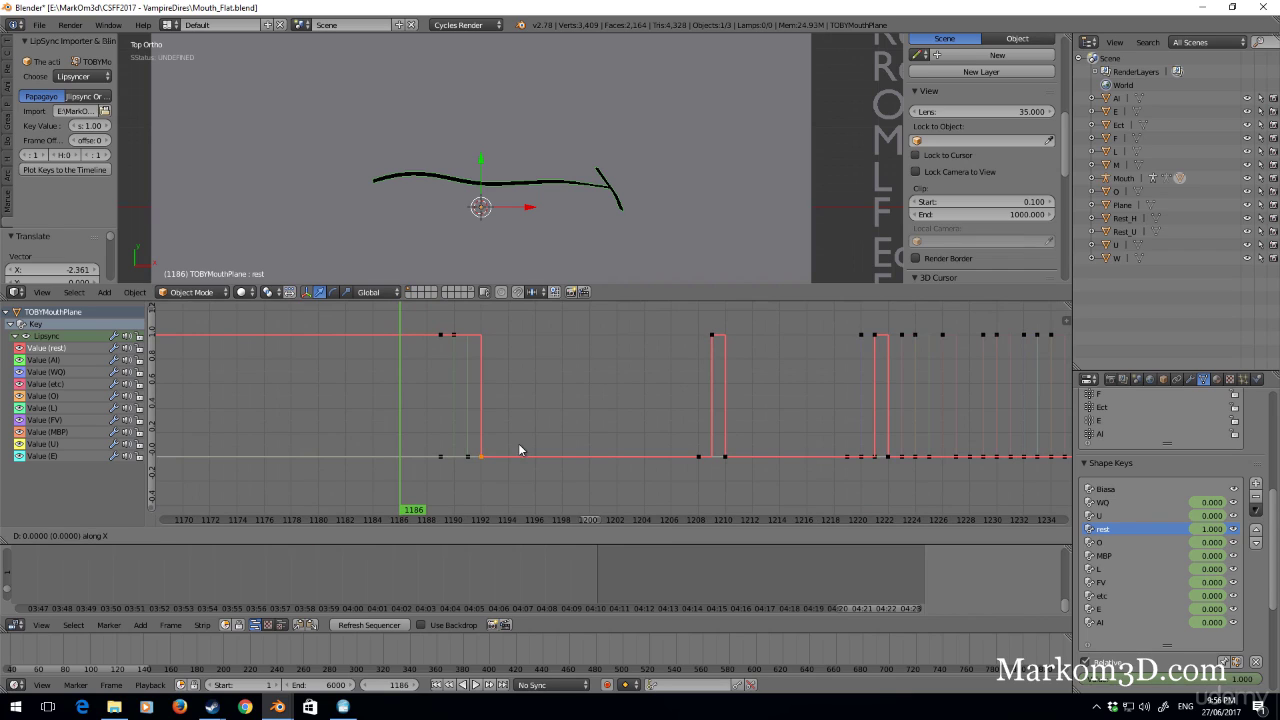
left_click(452, 455)
Step: Scrub to frame 1191 and move the AI curve's zero keyframe there to frame 1209 to hold the open mouth
left_click(434, 455)
left_click_drag(434, 455, 467, 456)
right_click(467, 456)
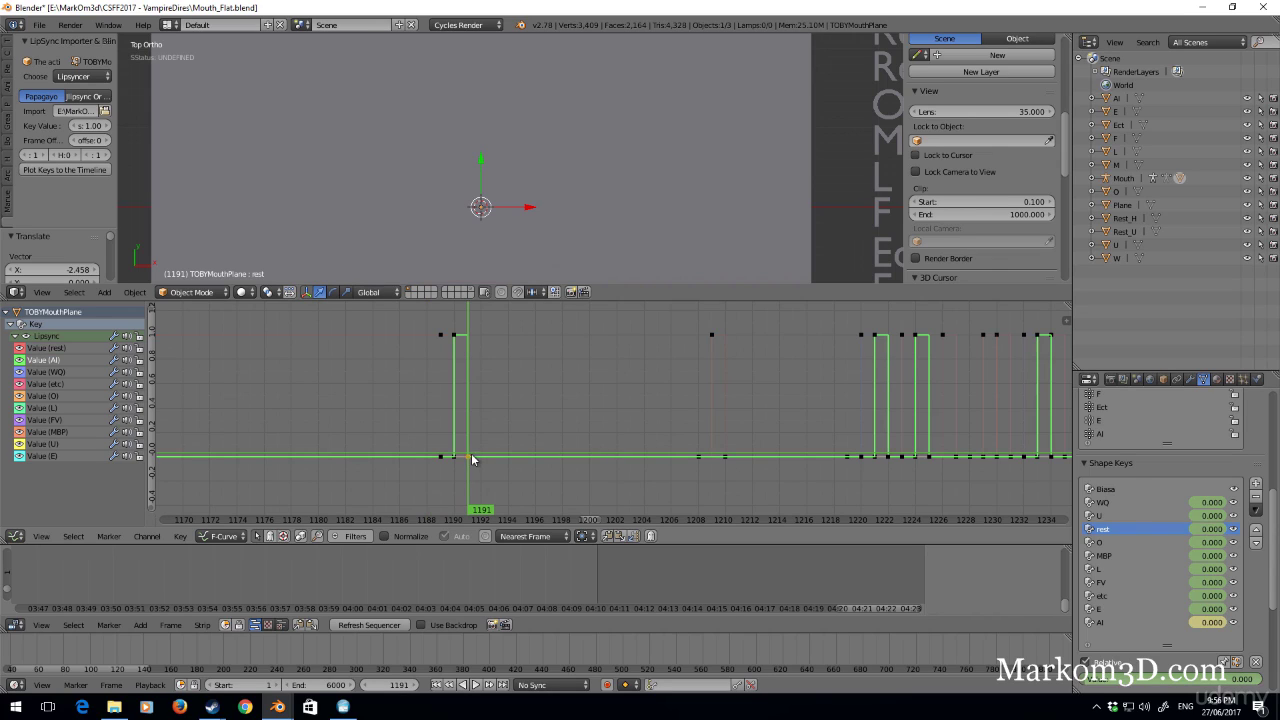
key("g")
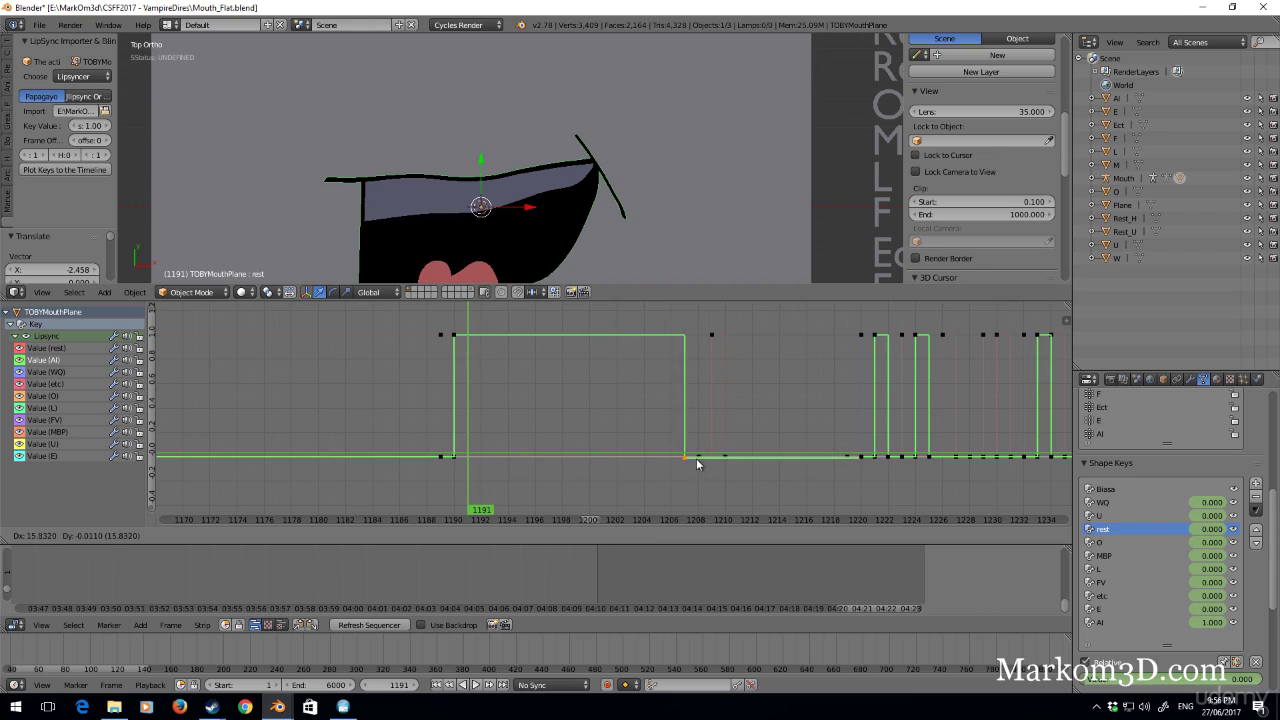
left_click(711, 459)
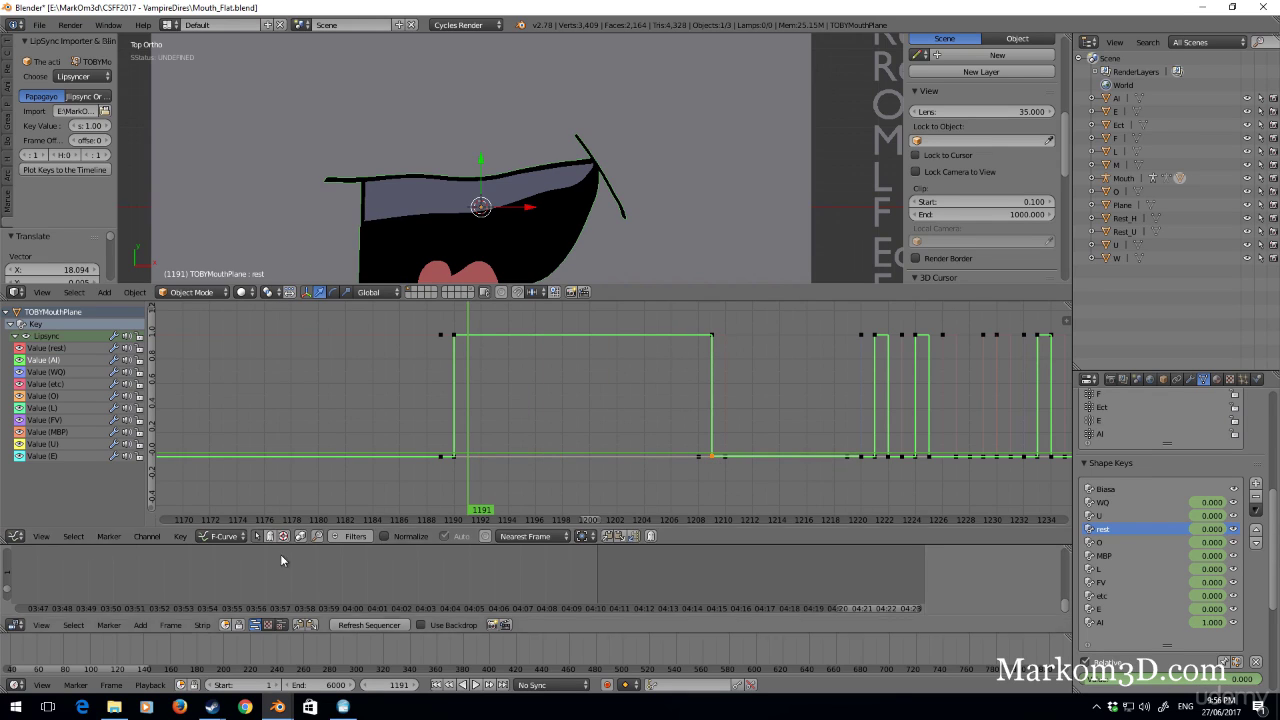
Step: Add the sound file SimonWav.wav to the sequencer, starting at frame 4 on channel 1
middle_click_drag(126, 574, 570, 573)
middle_click_drag(570, 573, 339, 592, "ctrl")
mouse_move(240, 590)
middle_mouse_down()
mouse_move(727, 578)
mouse_move(520, 590)
mouse_move(468, 581)
mouse_move(547, 566)
mouse_move(422, 578)
middle_mouse_up()
left_click(468, 585)
left_click(140, 625)
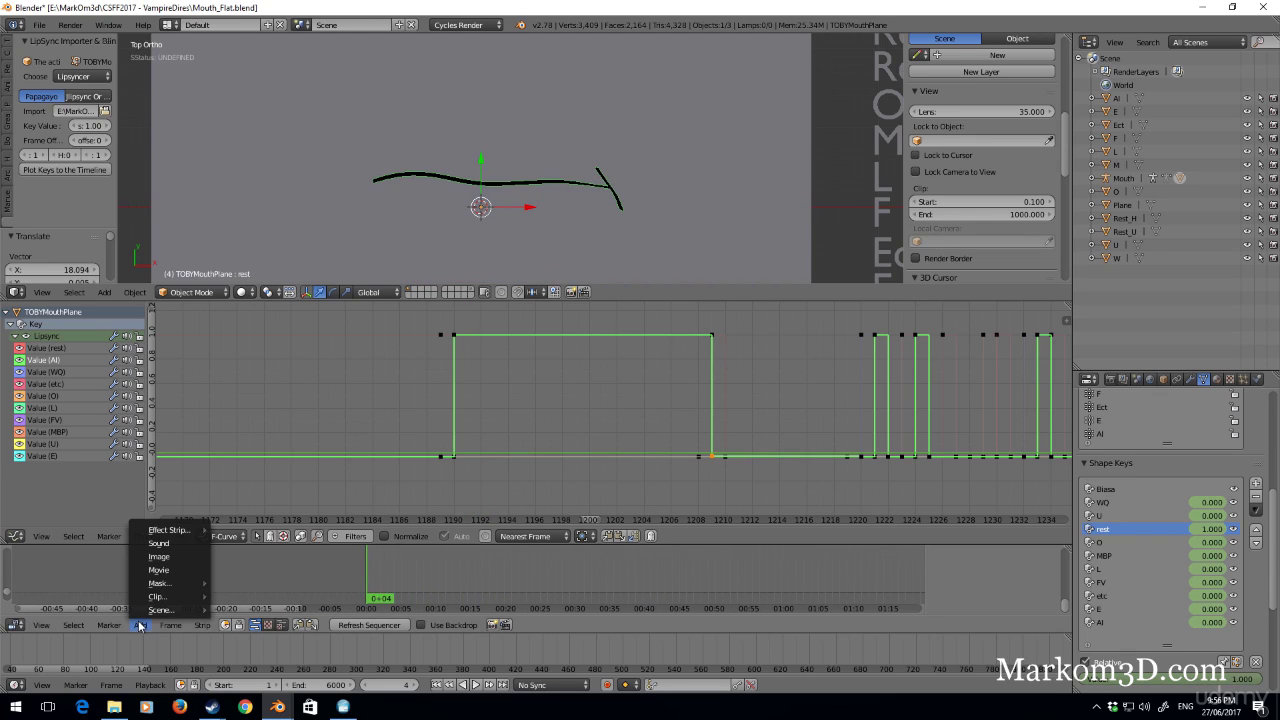
left_click(165, 550)
left_click(88, 299)
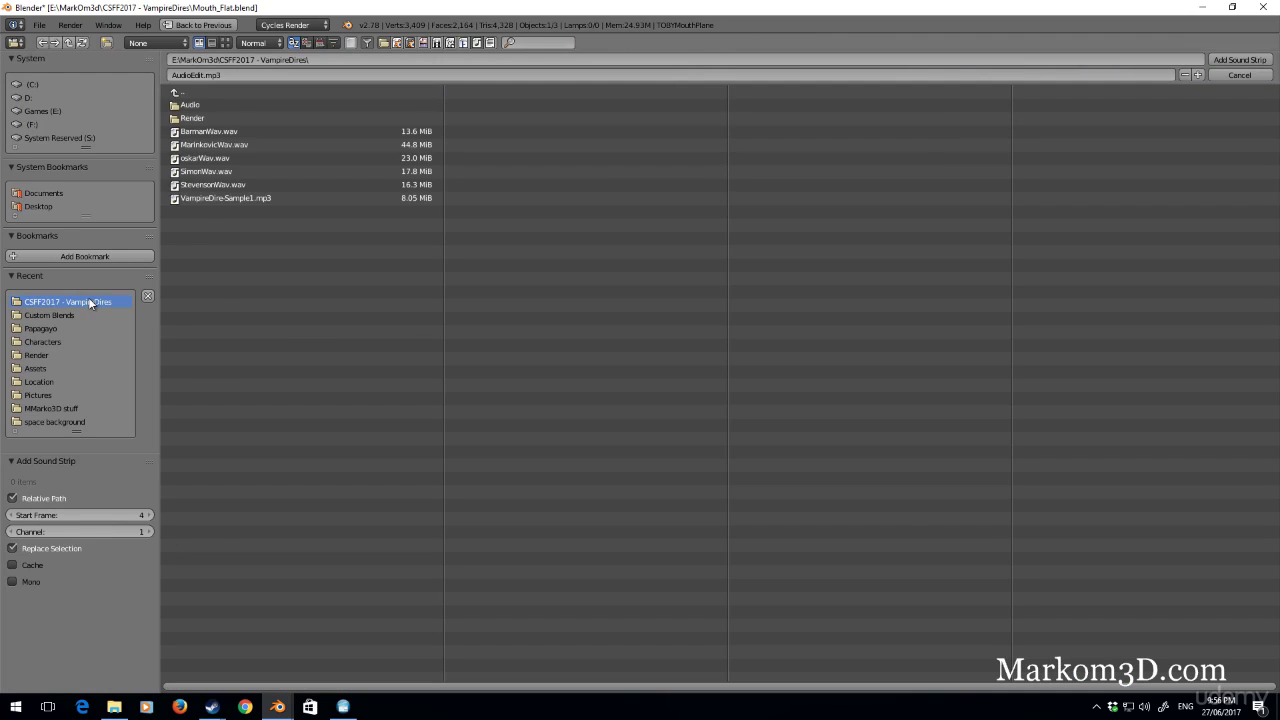
double_click(202, 172)
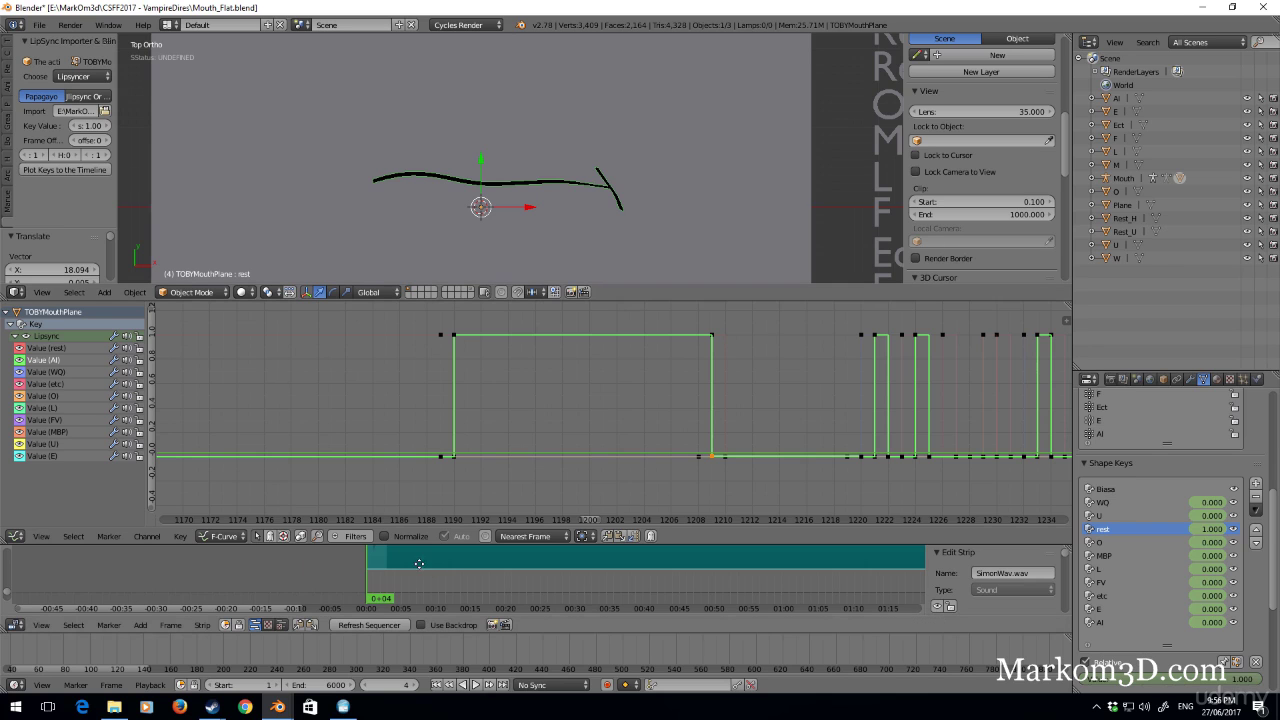
Step: Turn on waveform drawing for the SimonWav.wav sound strip
middle_click_drag(419, 564, 350, 585)
scroll(1062, 585, "down", 5)
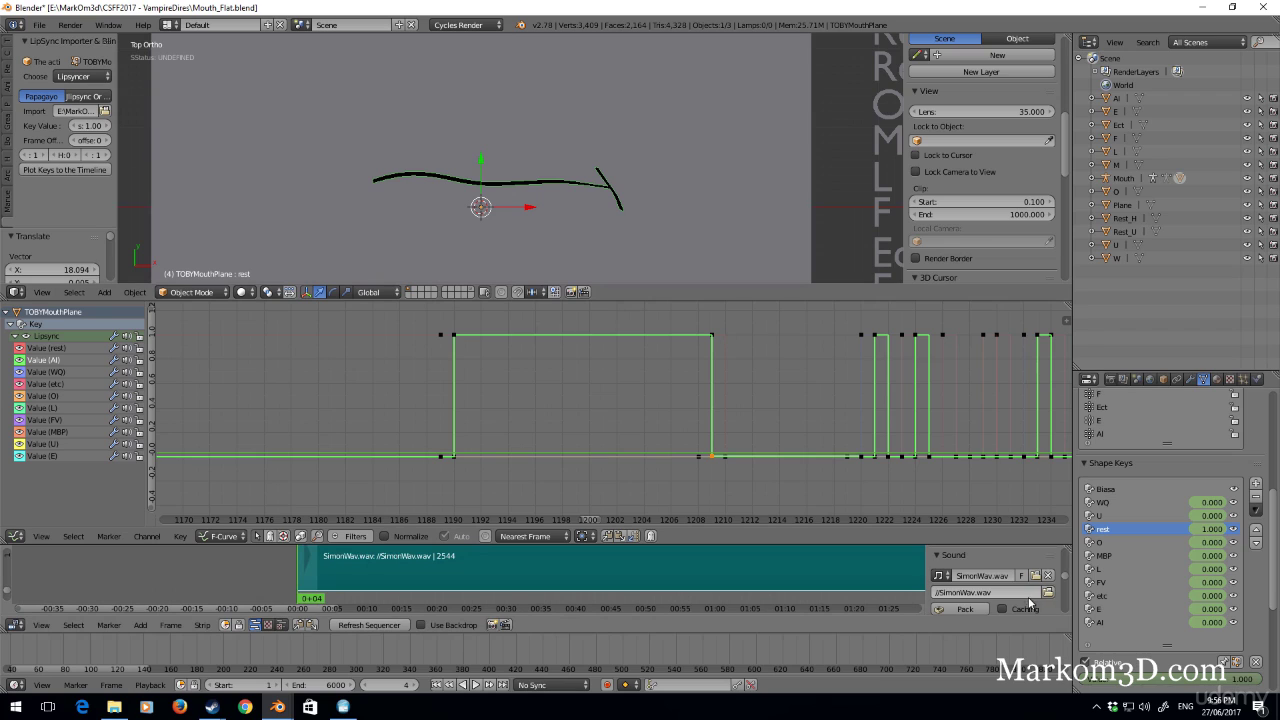
scroll(1030, 598, "down", 3)
left_click(939, 563)
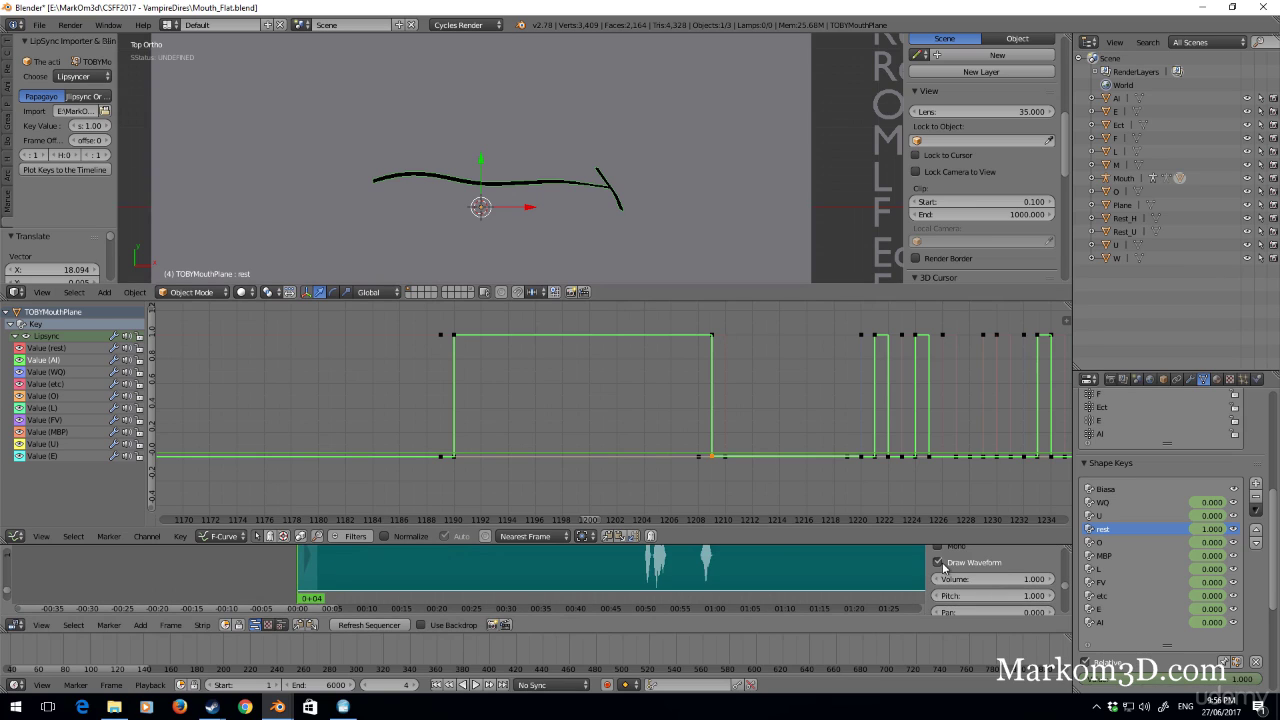
Step: Play back the mouth animation with sound from frame 1178, then stop playback
middle_click_drag(765, 558, 654, 571)
left_click(535, 573)
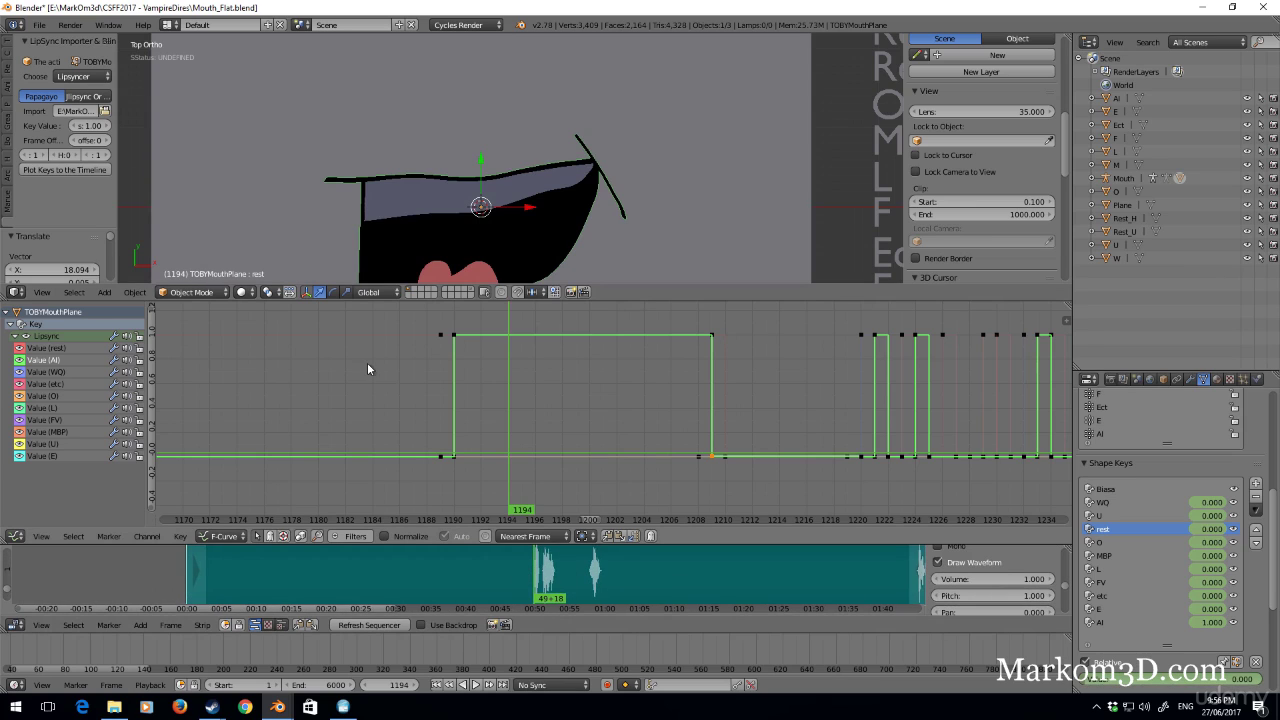
left_click(530, 586)
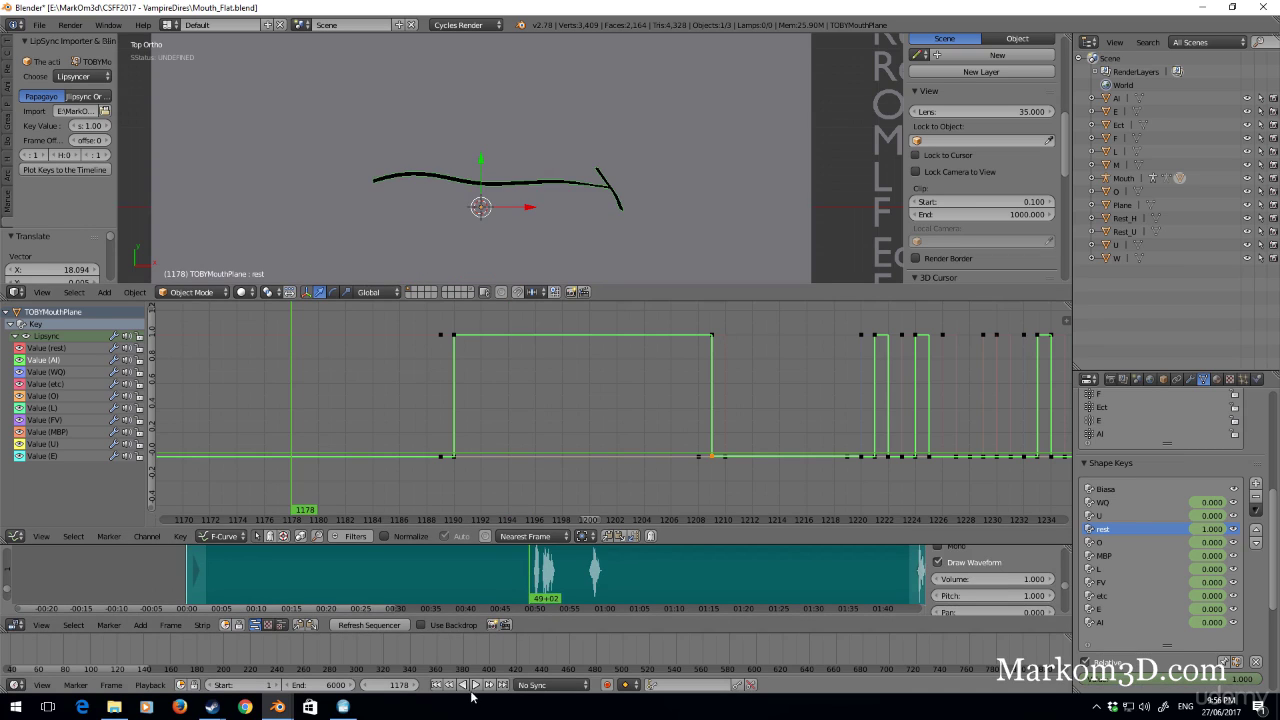
left_click(476, 685)
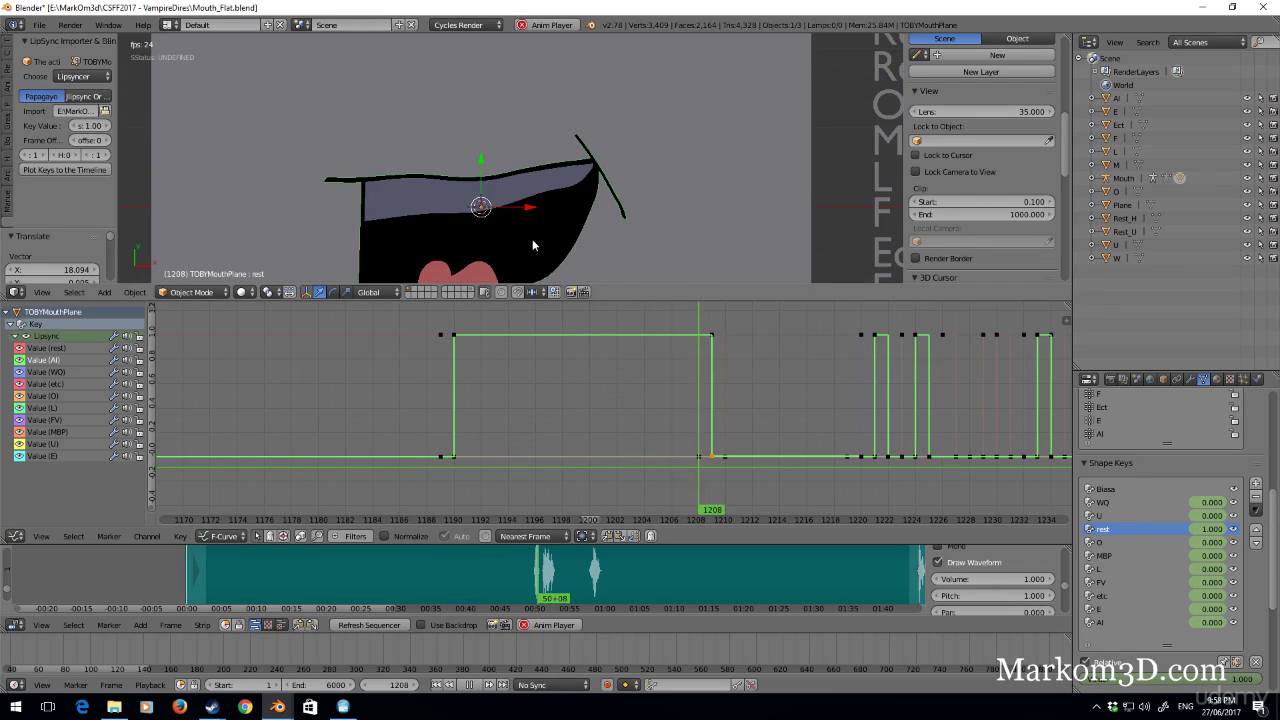
left_click(476, 685)
Step: Examine the AI curve's keyframes across the cluster and scrub back to frame 1188
scroll(557, 455, "down", 3)
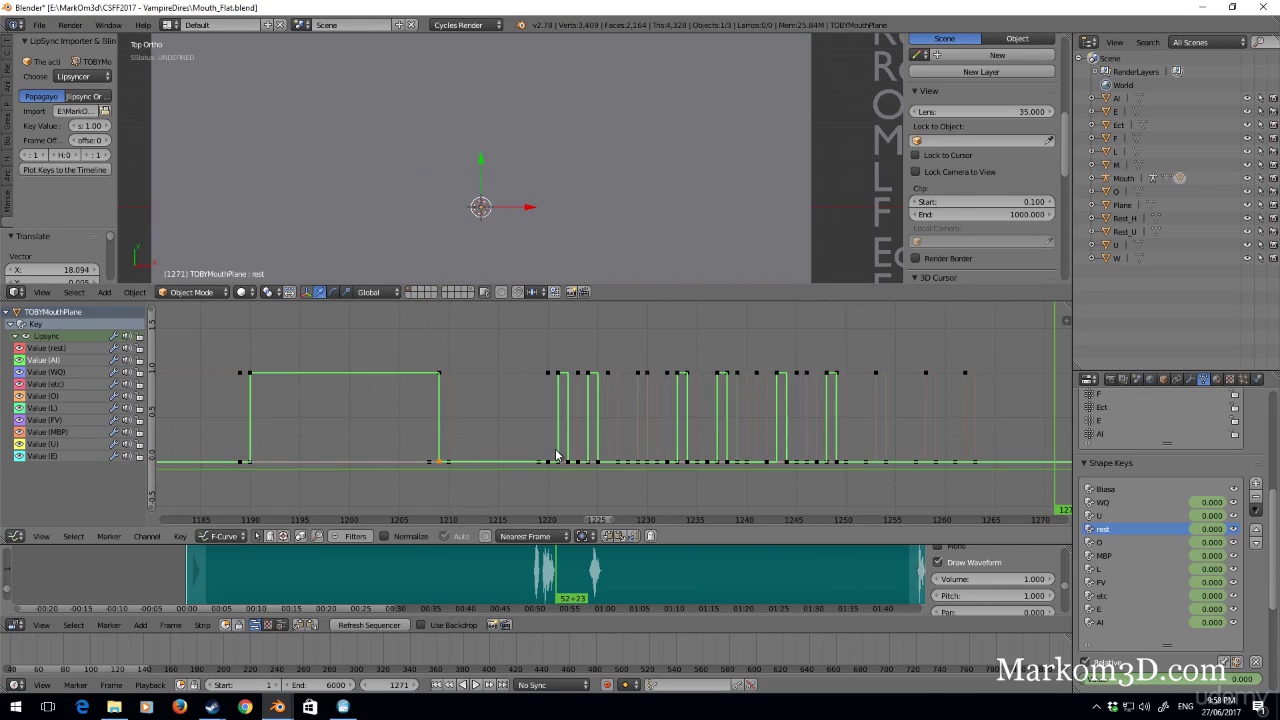
scroll(452, 474, "up", 3)
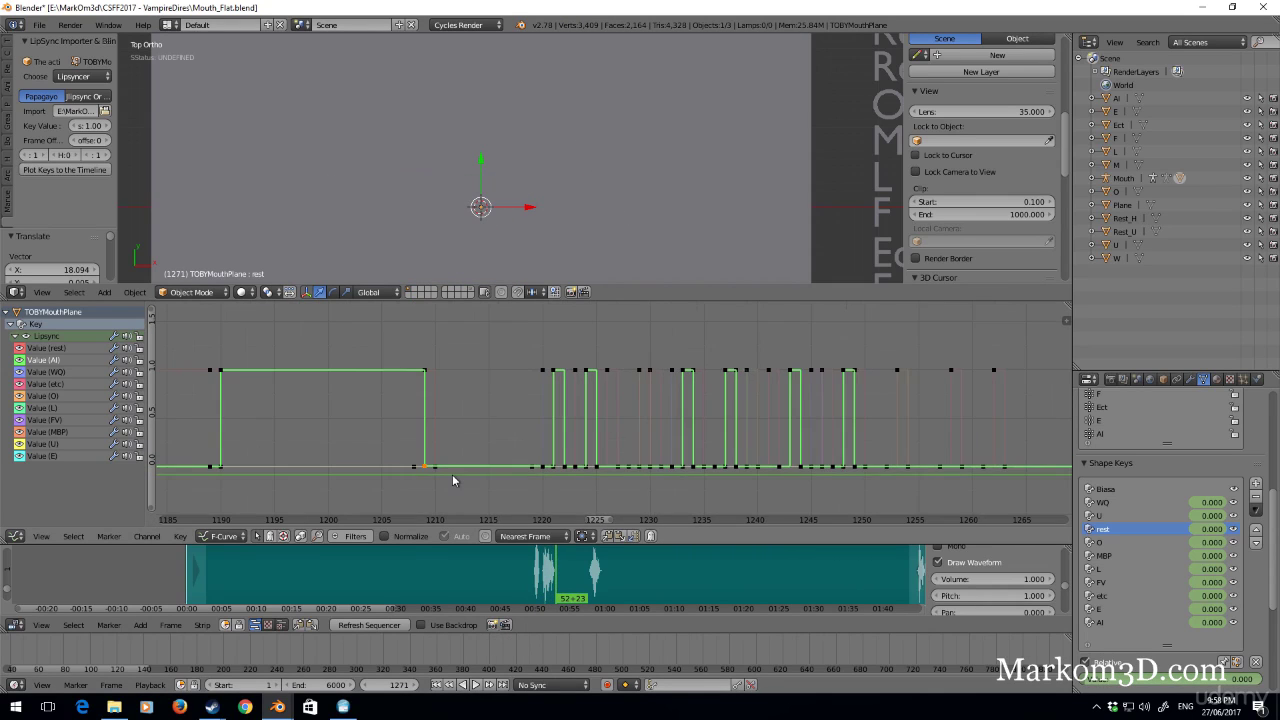
middle_click_drag(562, 416, 501, 420)
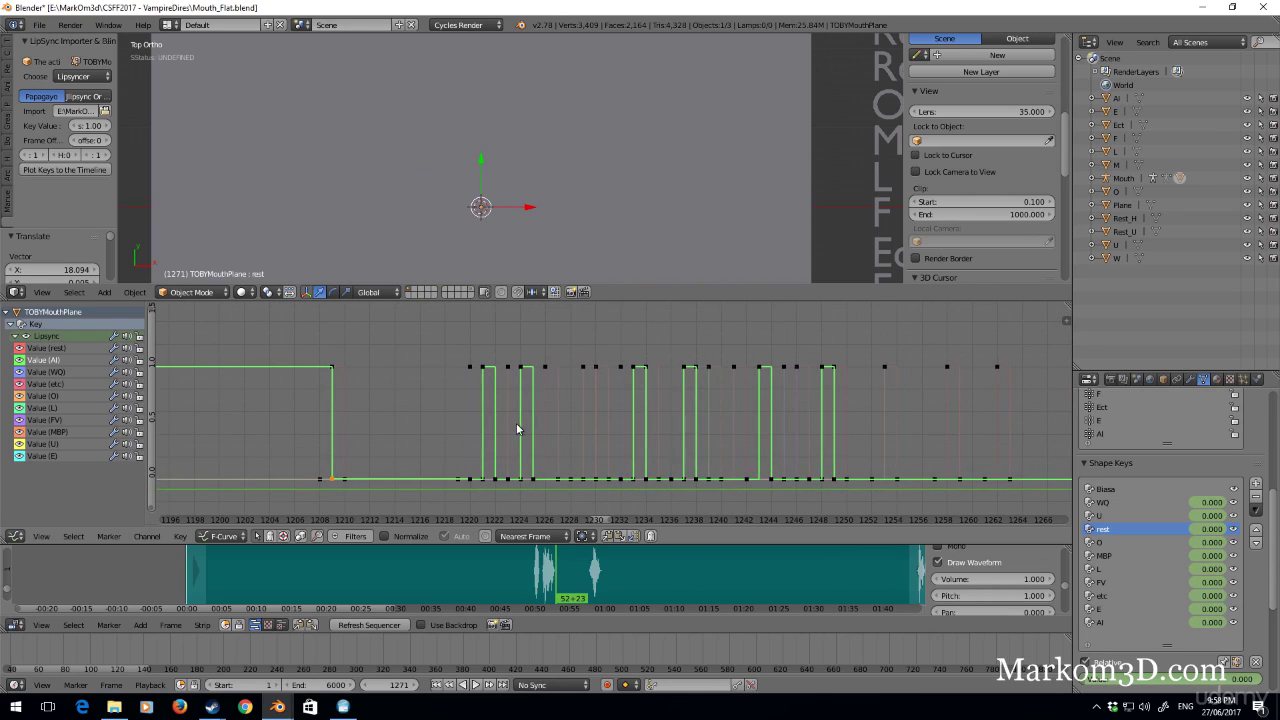
scroll(572, 474, "down", 2)
scroll(431, 455, "down", 1)
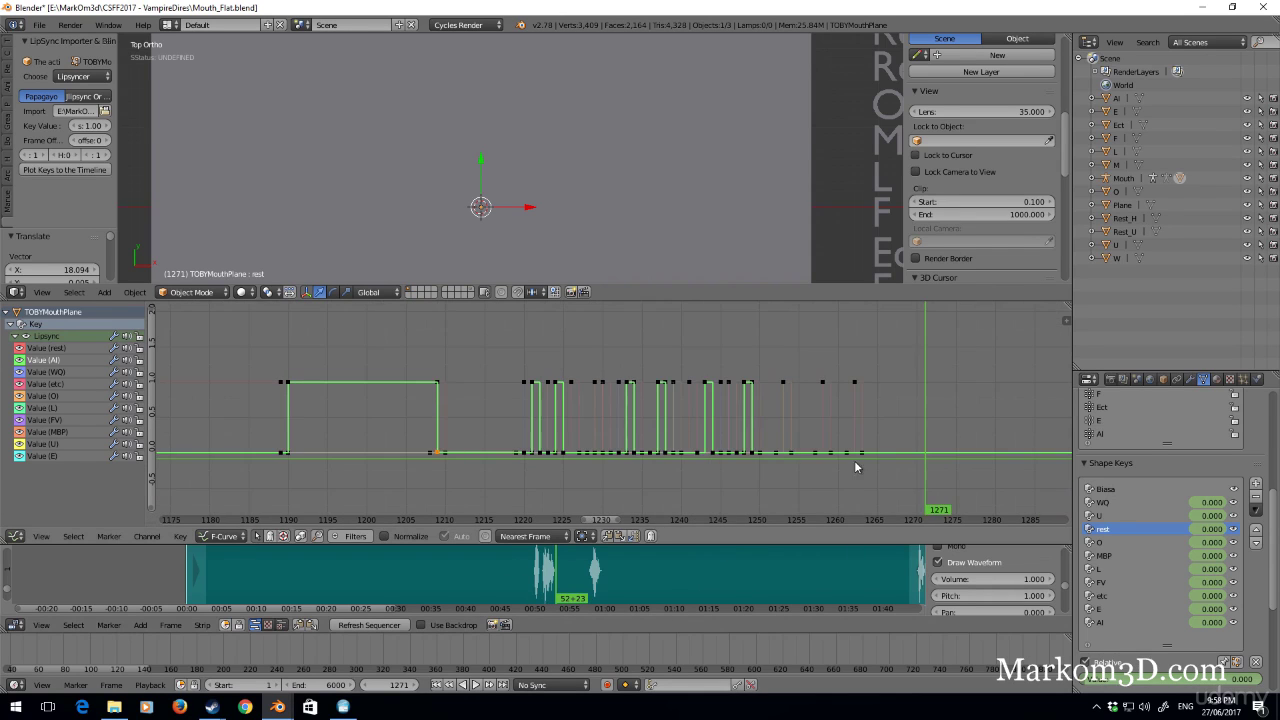
left_click_drag(855, 465, 270, 467)
Step: Move the rest curve's zero keyframe from frame 1210 to frame 1220 to prolong the rest pose
scroll(467, 456, "up", 2)
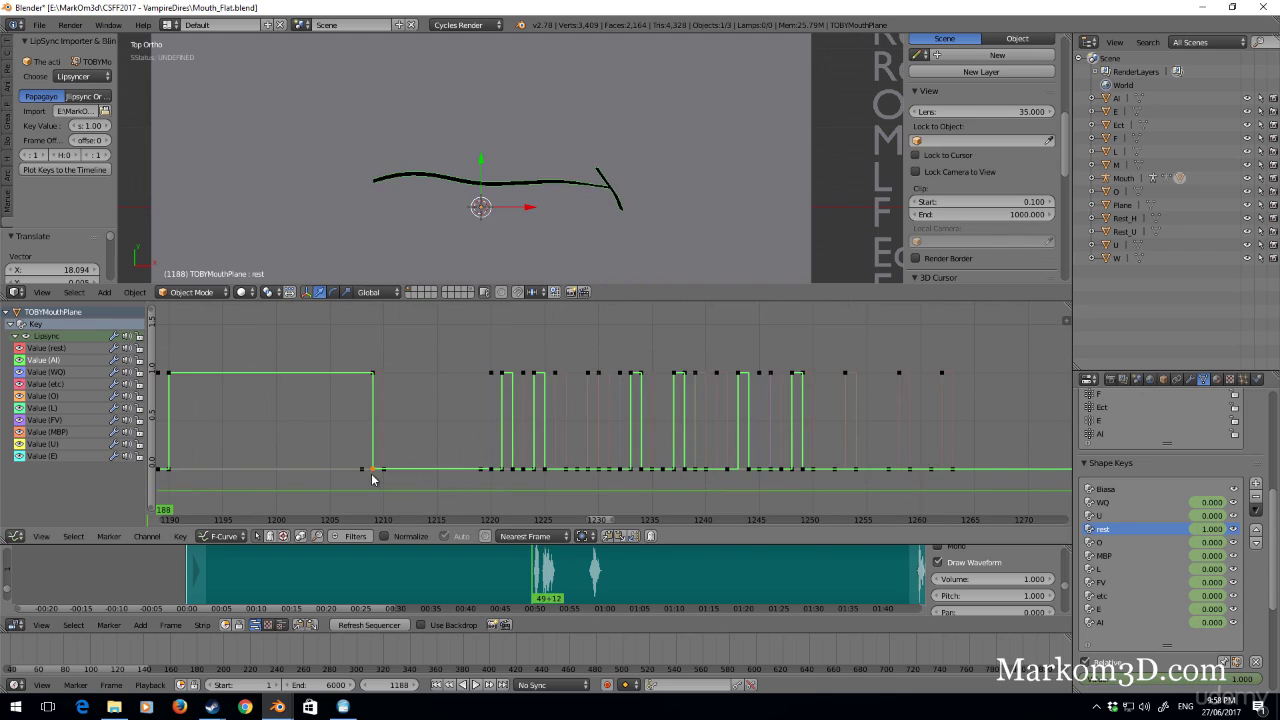
left_click(383, 470)
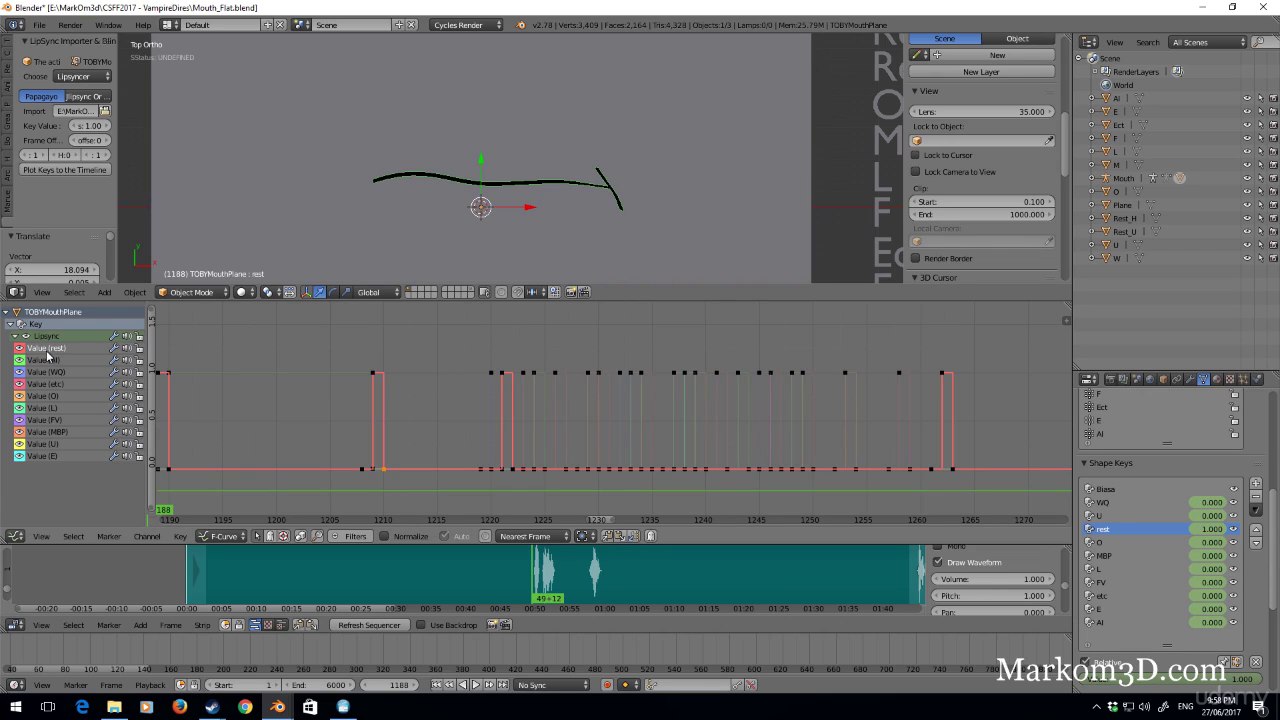
scroll(484, 446, "up", 1)
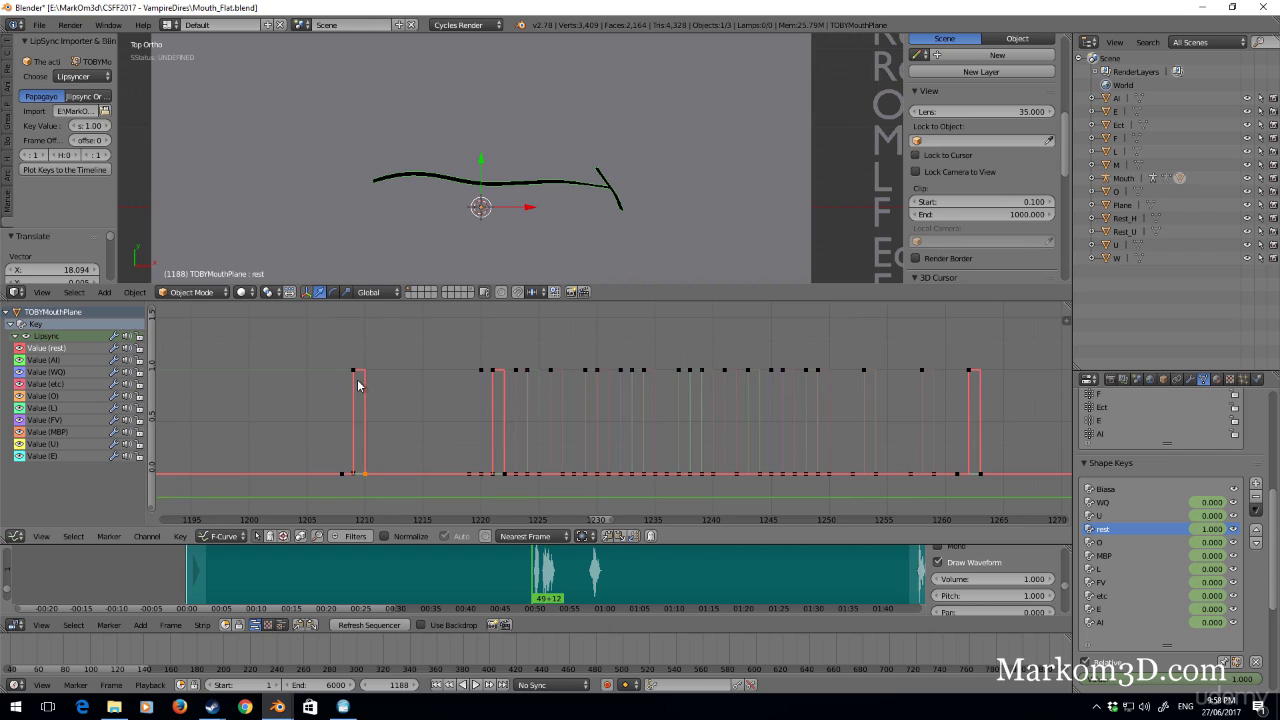
key("g")
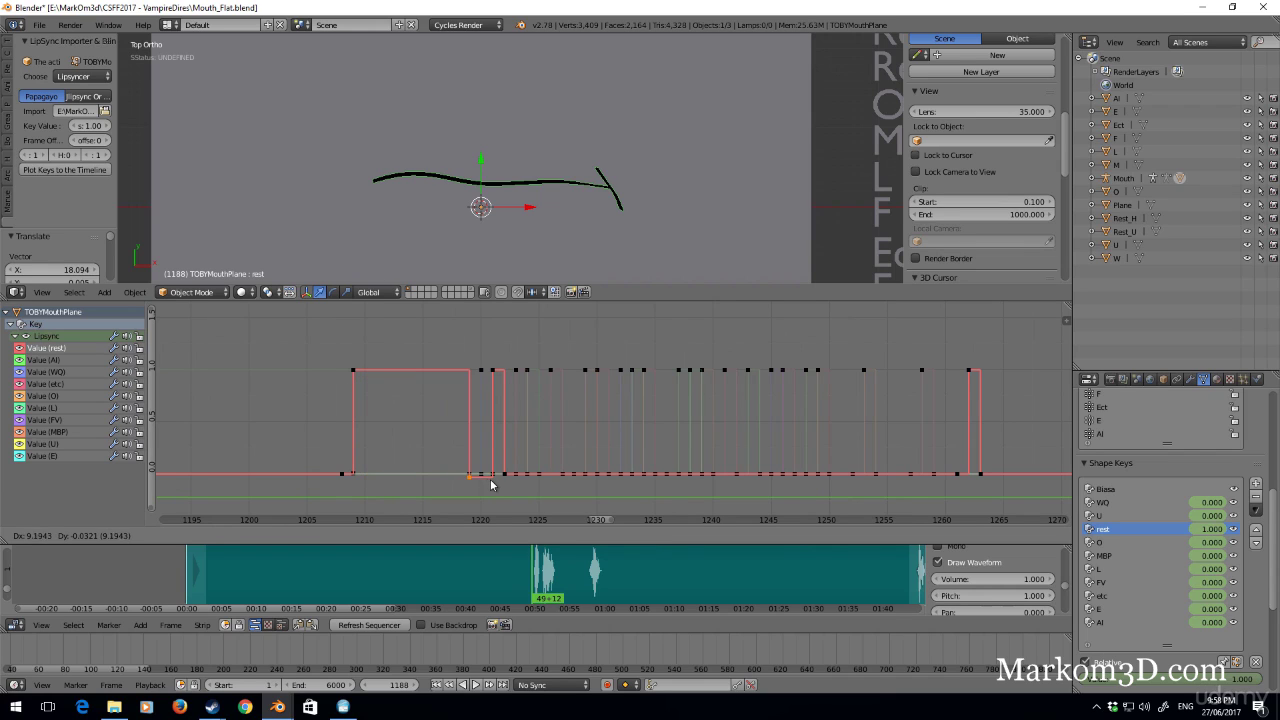
left_click(497, 484)
Step: Delete the rest curve's upper keyframe at frame 1221
scroll(464, 435, "up", 1)
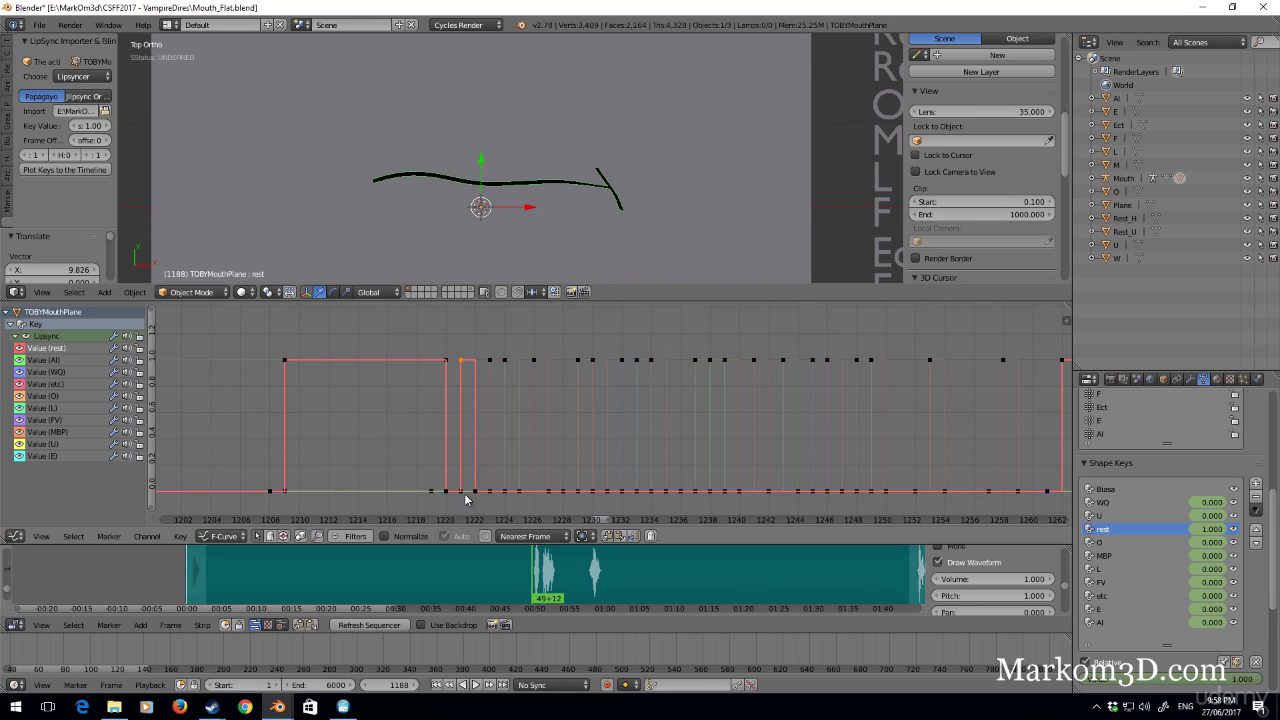
key("x")
left_click(462, 362)
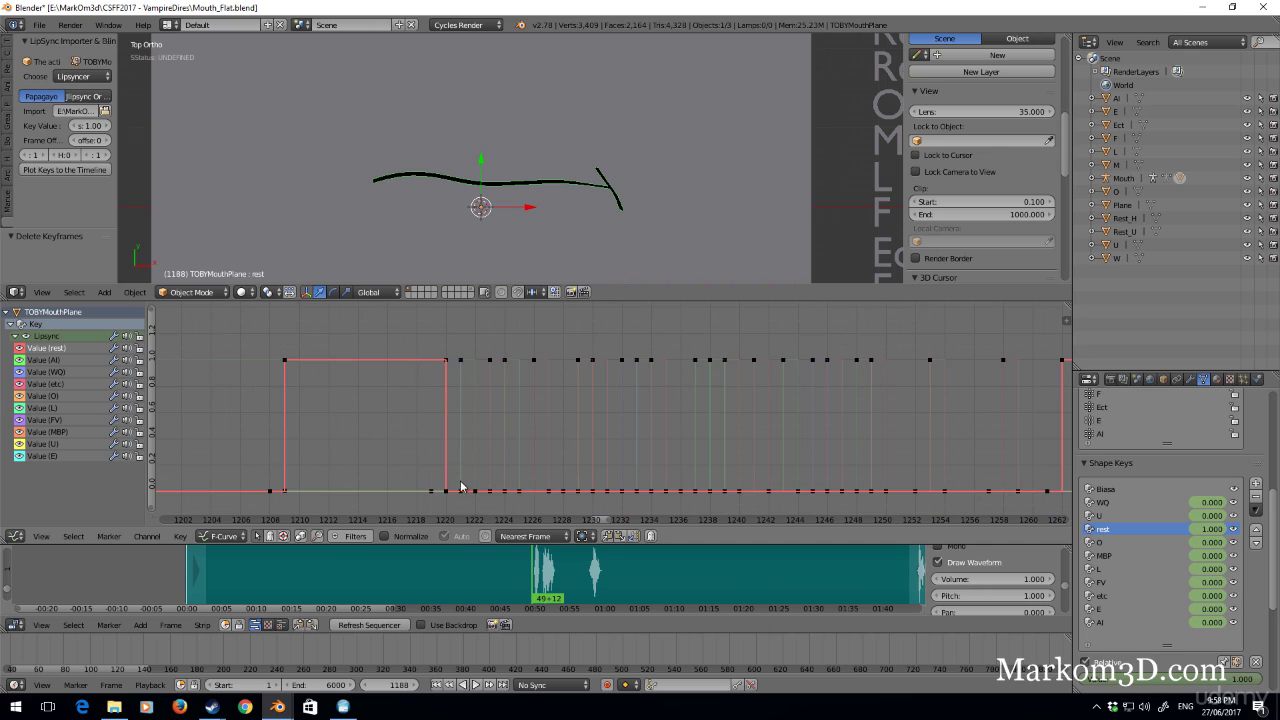
Step: Extend the first two short AI peaks by moving their zero keyframes from frame 1222 to 1223 and from 1225 to 1226
left_click(460, 362)
left_click(462, 362)
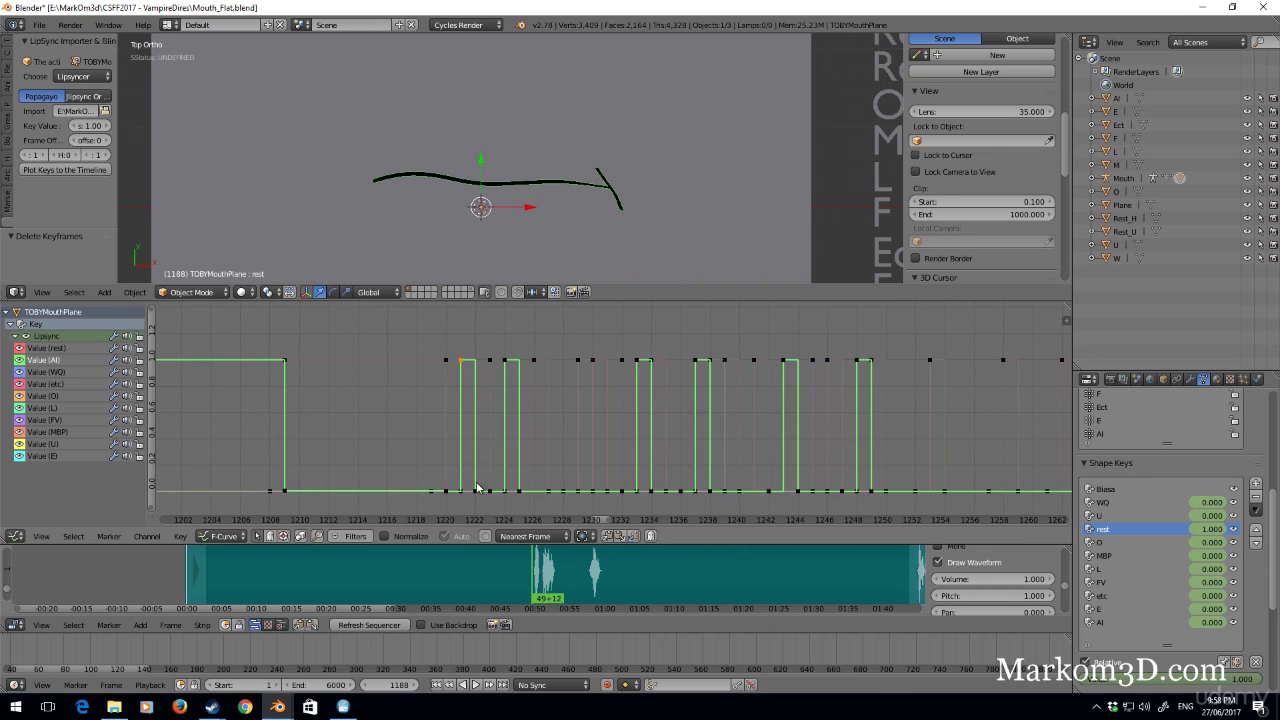
left_click(476, 492)
scroll(476, 492, "up", 1)
middle_click_drag(473, 489, 441, 454)
right_click(428, 436)
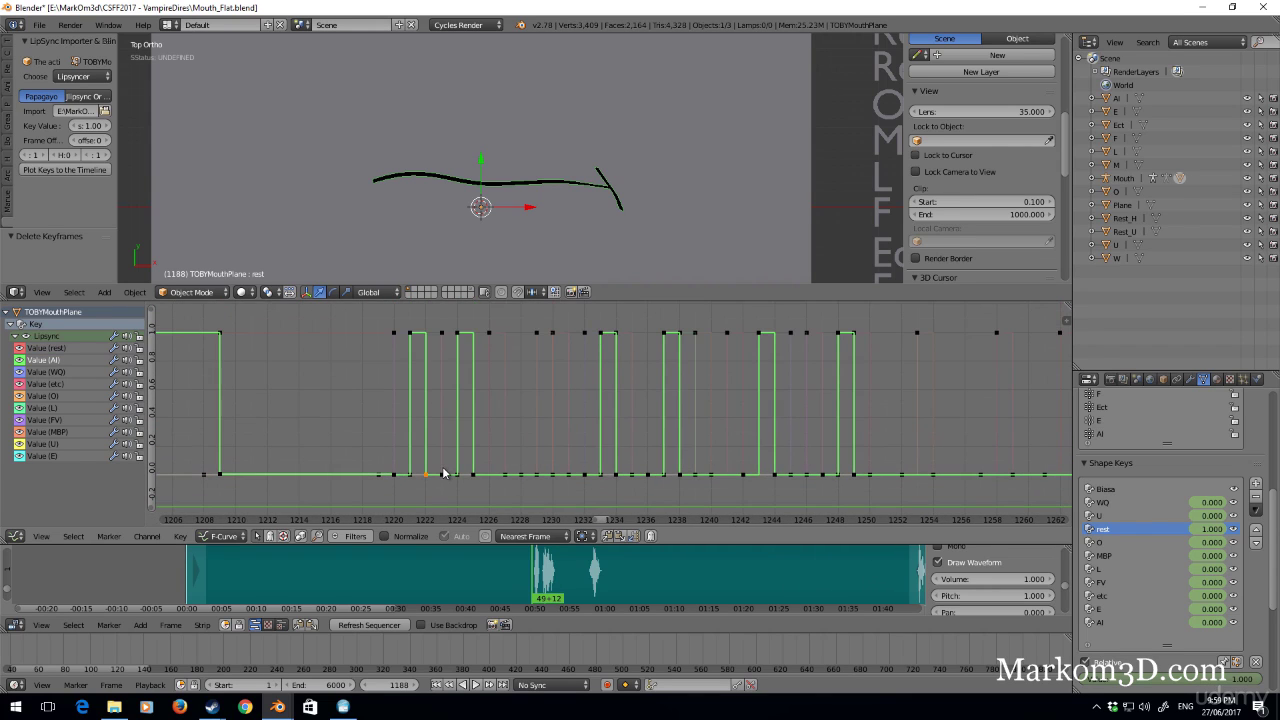
key("g")
left_click(460, 474)
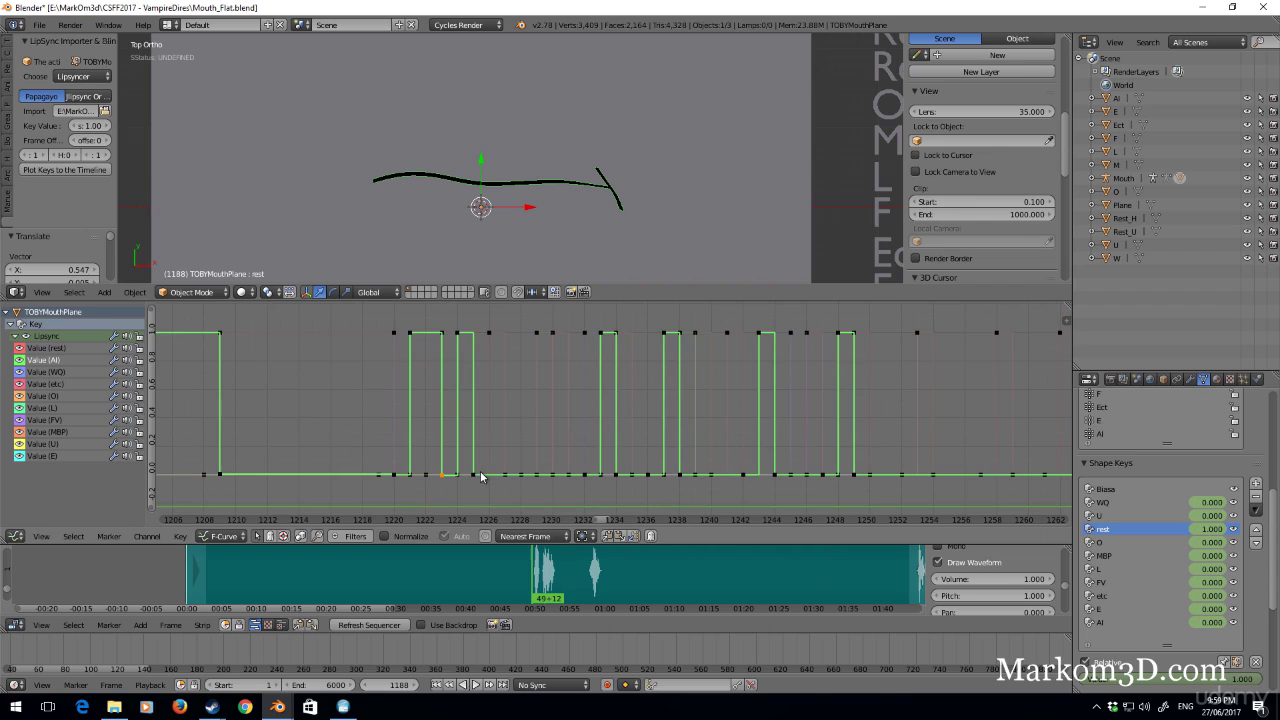
key("g")
left_click(490, 477)
Step: Move the etc curve's zero keyframe from frame 1227 to frame 1229
left_click(502, 476)
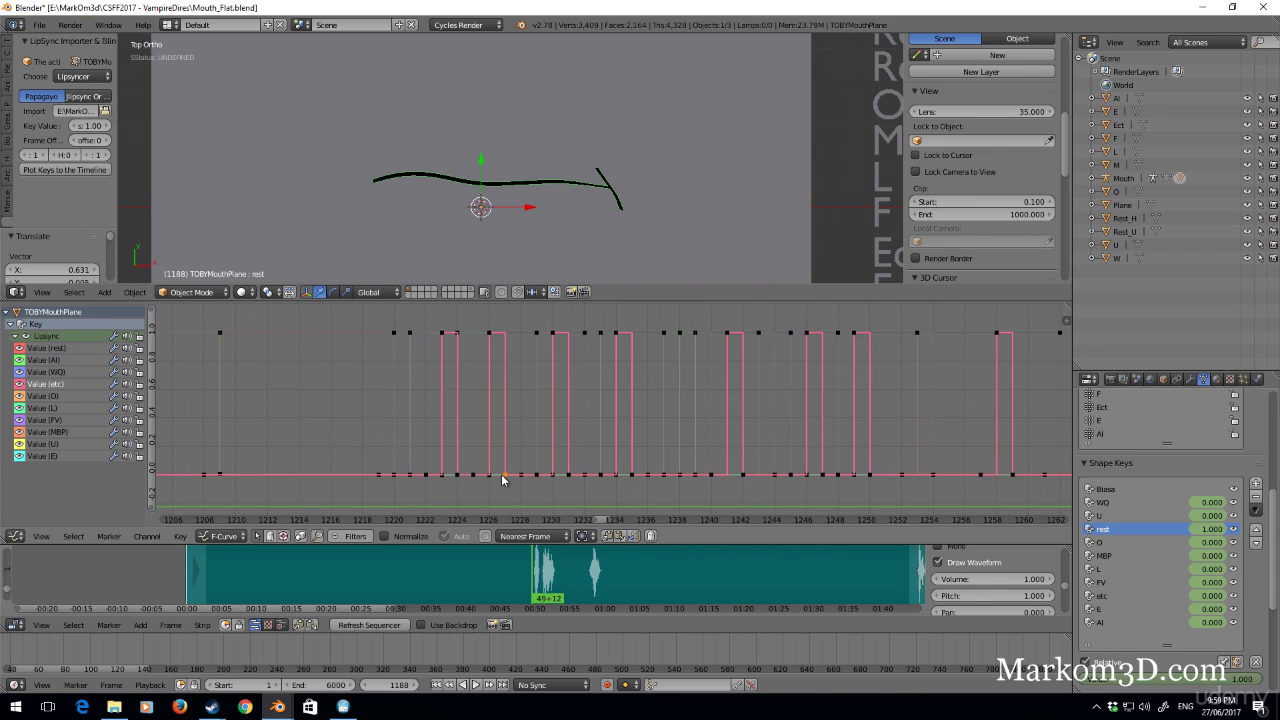
key("g")
left_click(535, 477)
Step: Scrub to frame 1232 and turn on audio scrubbing in the timeline's playback options
left_click_drag(536, 318, 579, 318)
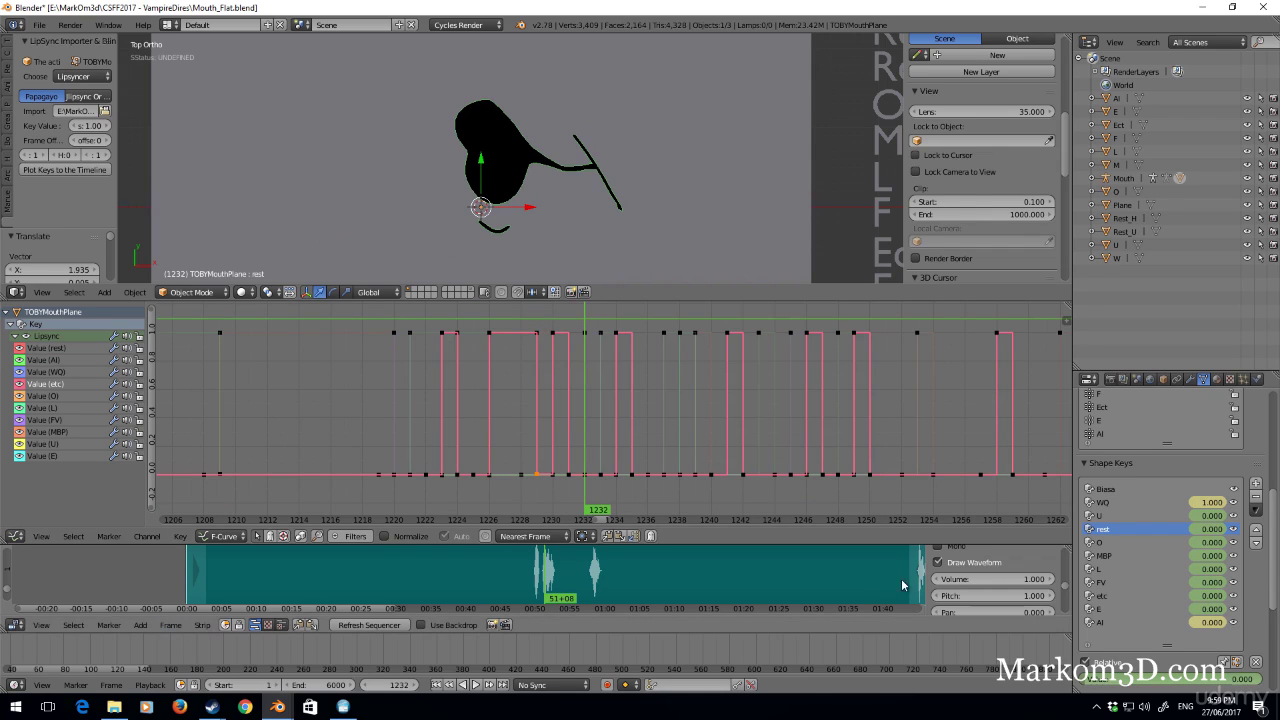
scroll(960, 580, "down", 2)
left_click(140, 625)
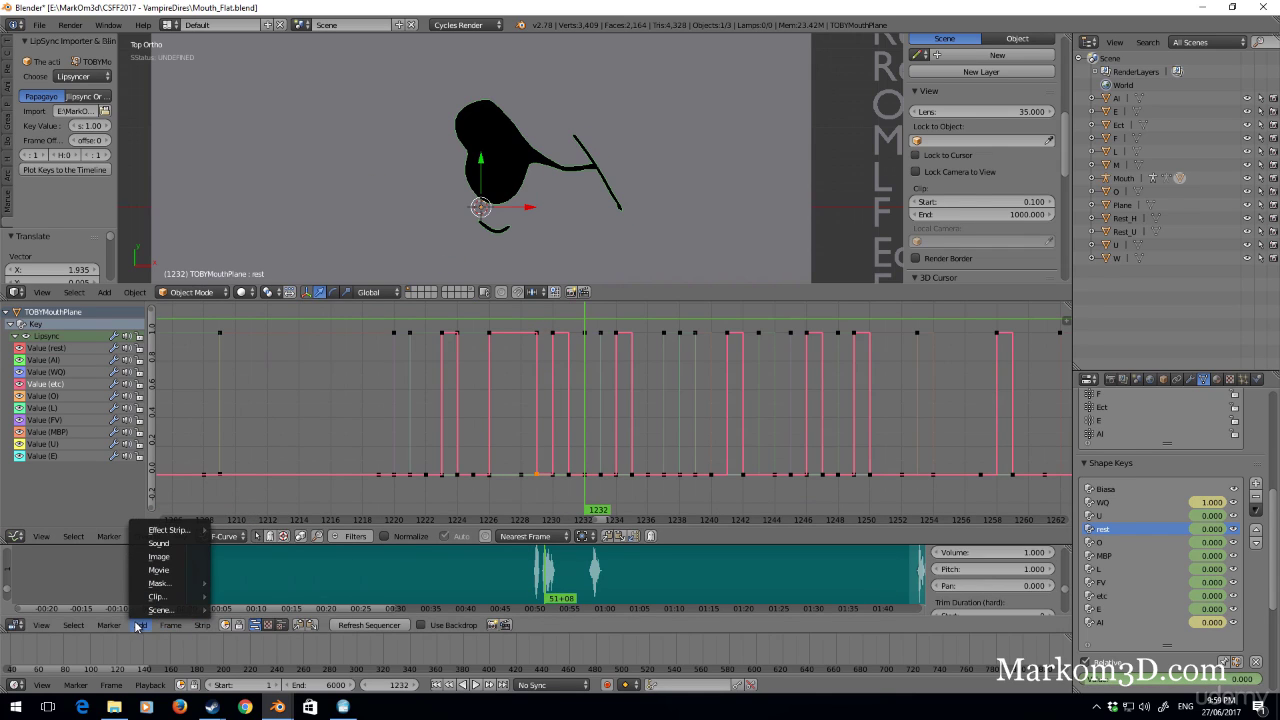
mouse_move(110, 626)
mouse_move(200, 625)
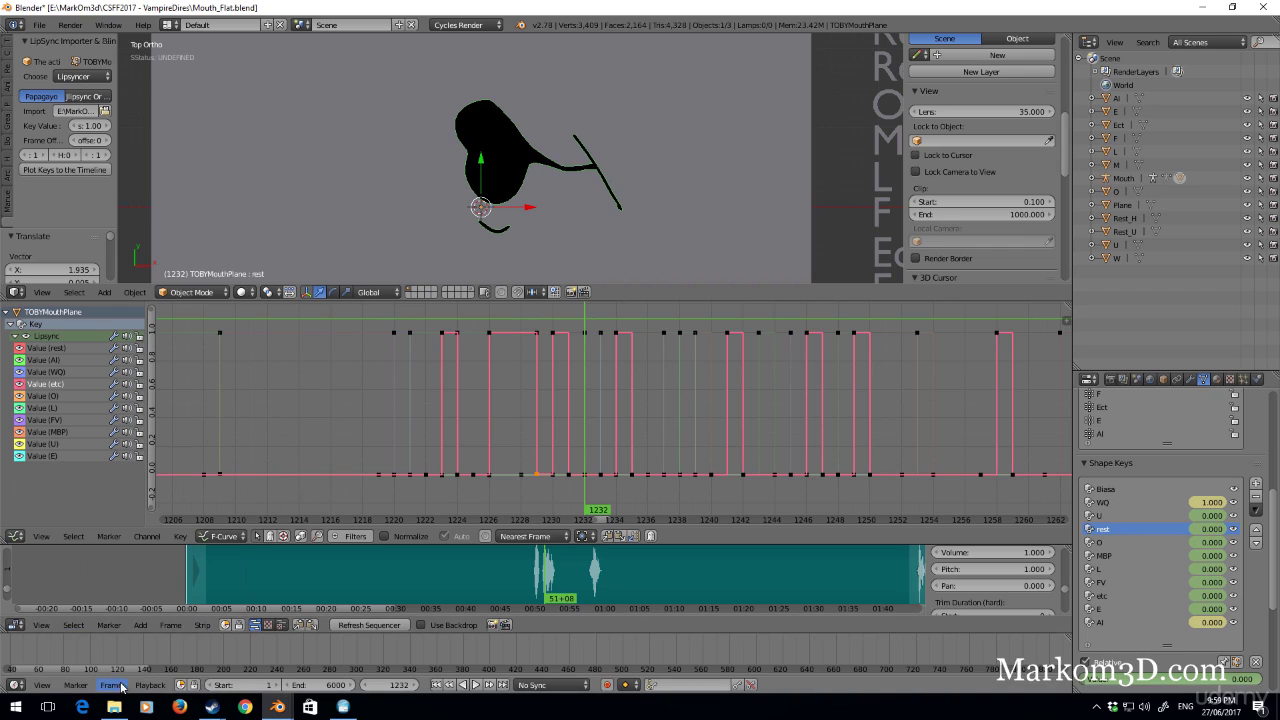
left_click(150, 685)
left_click(146, 498)
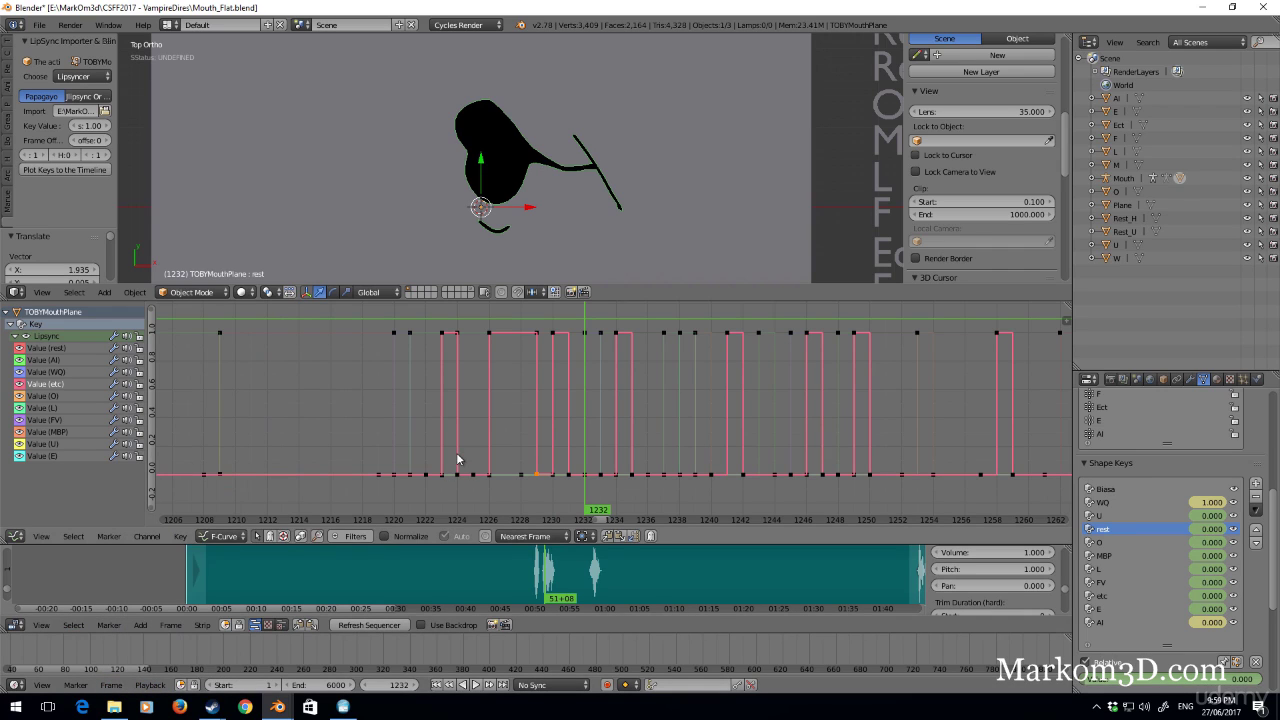
Step: Play the animation around frame 1232 and scrub ahead to frame 1240 to check the mouth against the audio
left_click(575, 461)
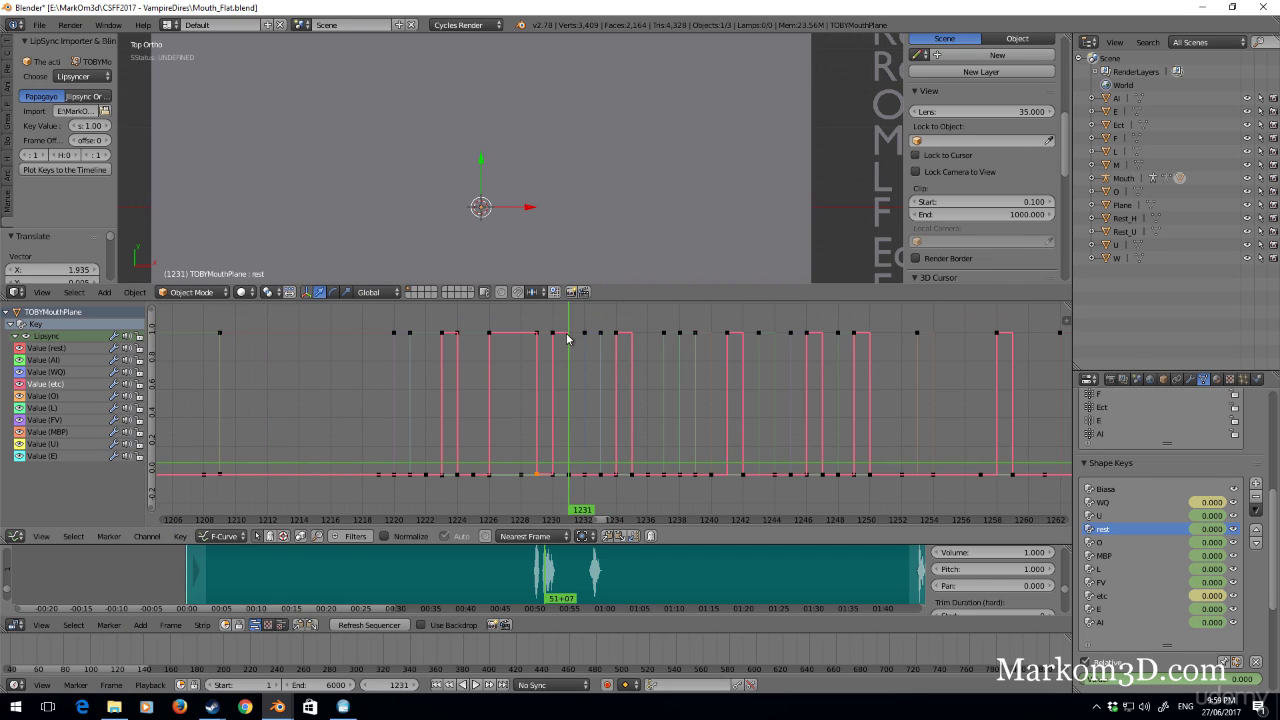
key("alt+a")
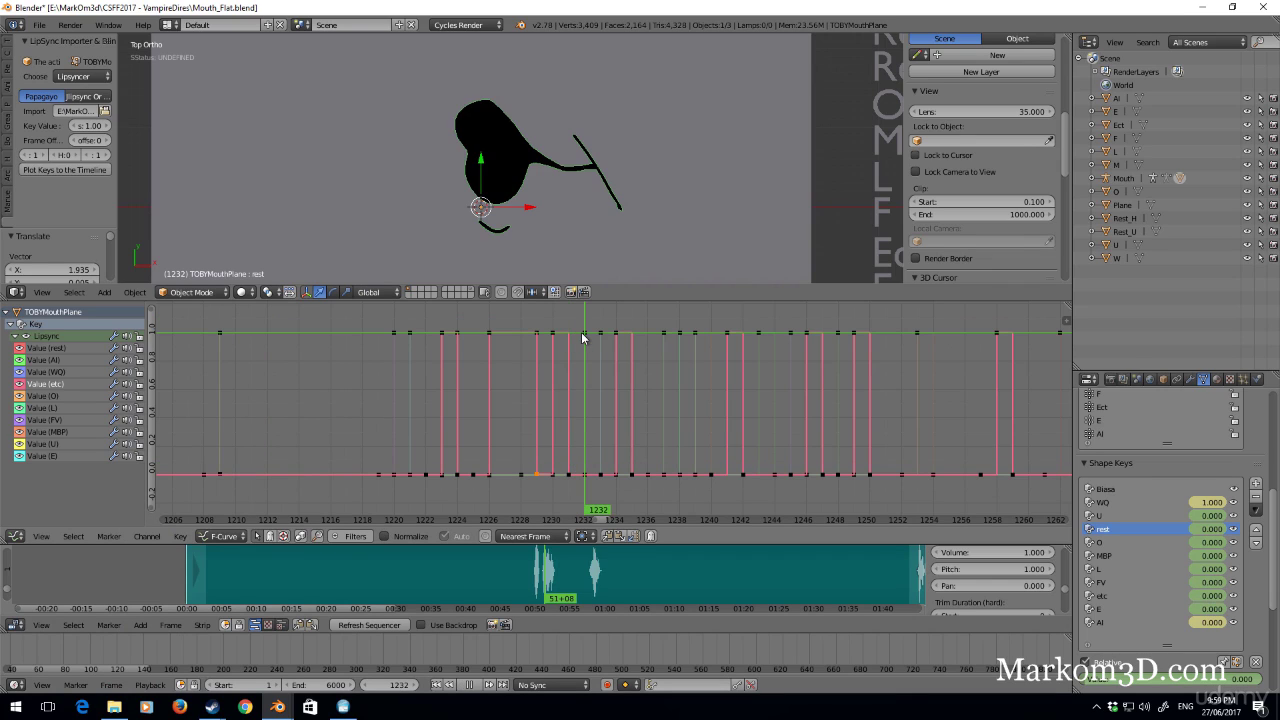
left_click_drag(583, 338, 695, 348)
Step: Extend the etc peak that starts at frame 1234 by moving its closing zero keyframe from 1235 to 1237
right_click(583, 476)
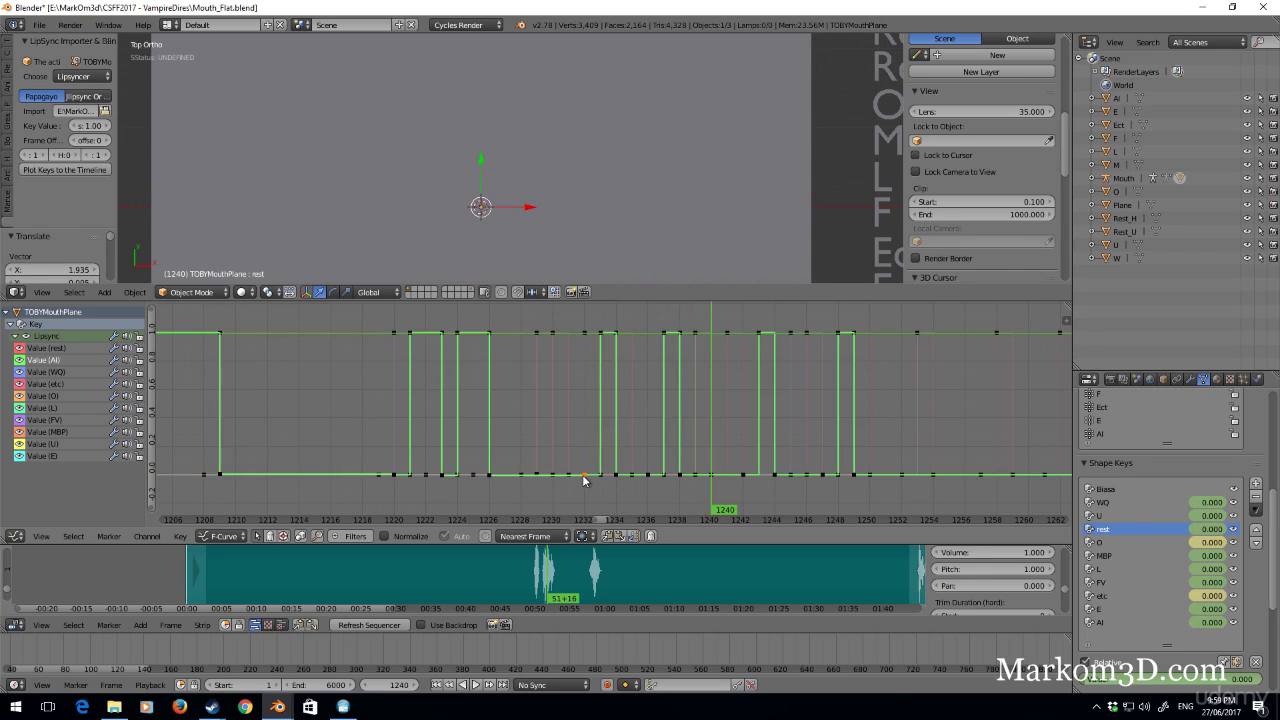
right_click_drag(628, 476, 651, 475)
left_click(664, 479)
right_click(712, 477)
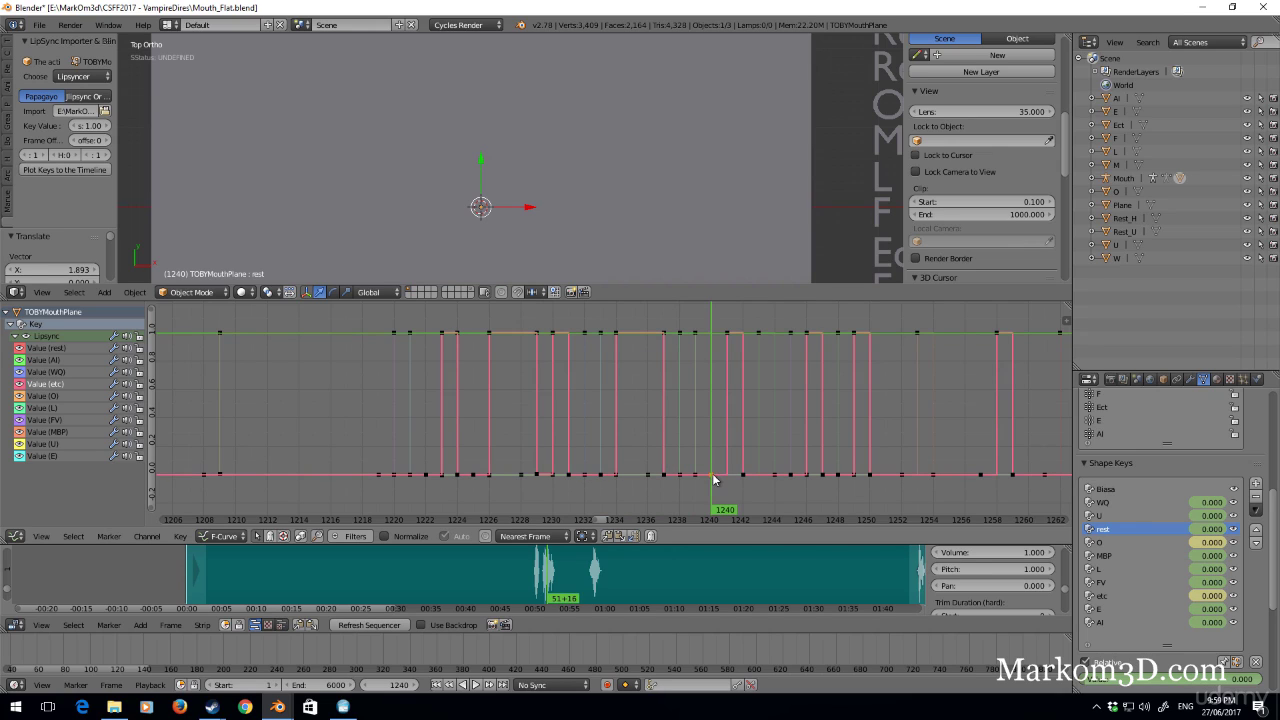
left_click(598, 458)
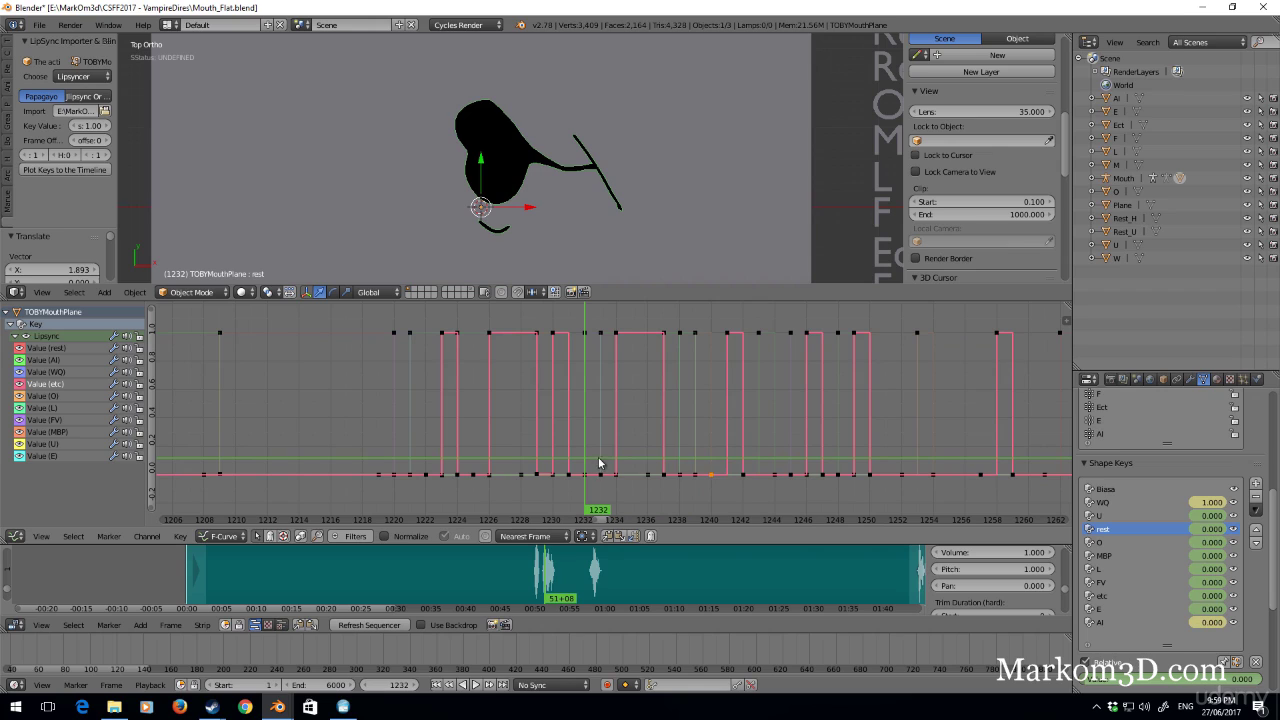
Step: Move the O curve's zero keyframe from frame 1240 to 1241 and the etc curve's from 1242 to 1243
right_click(710, 474)
key("g")
left_click(727, 478)
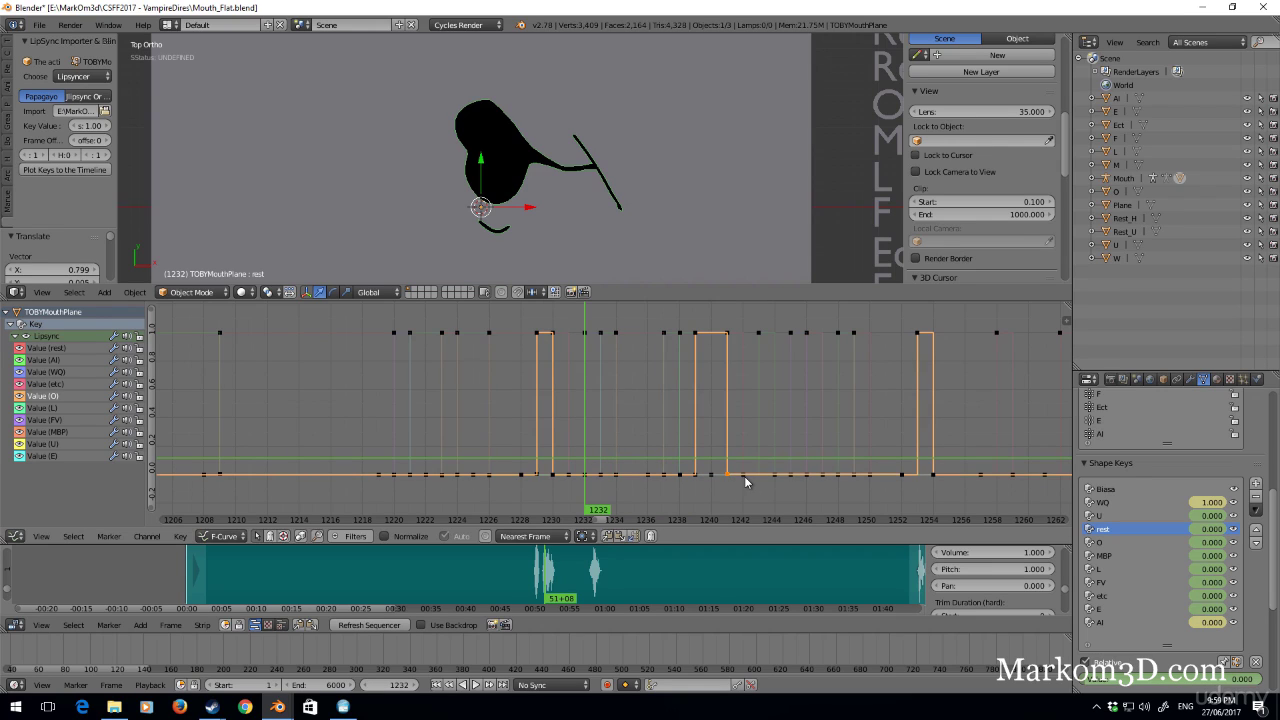
right_click(745, 476)
right_click(745, 476)
key("g")
left_click(755, 476)
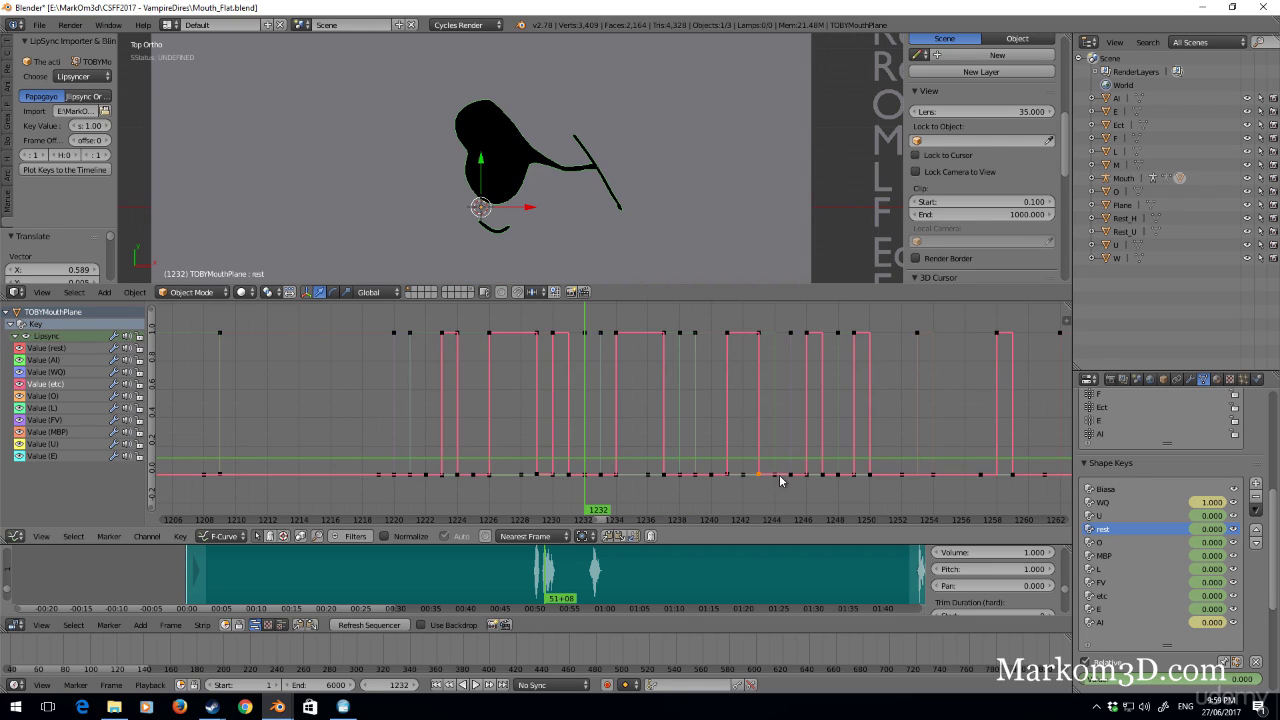
Step: Move the AI curve's zero keyframe from frame 1244 to 1245 and the etc curve's from 1247 to 1248
right_click(780, 478)
key("g")
left_click(796, 481)
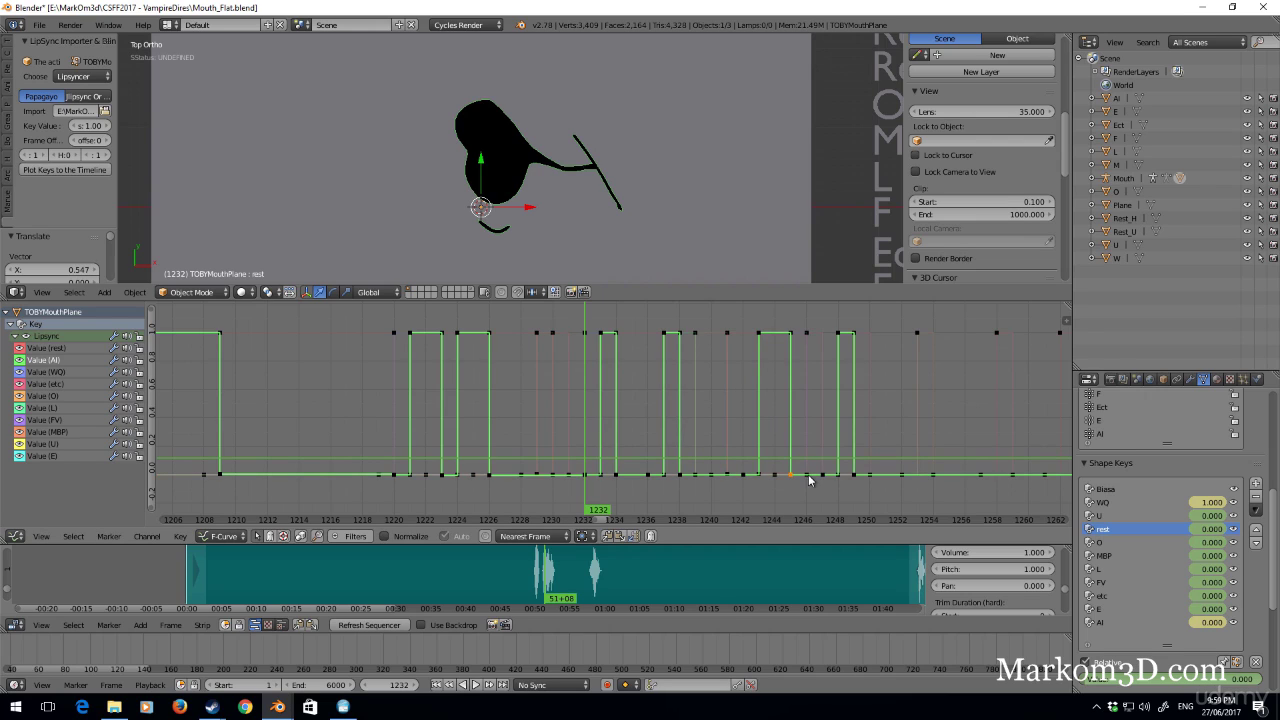
right_click(822, 476)
right_click(822, 476)
right_click(822, 476)
key("g")
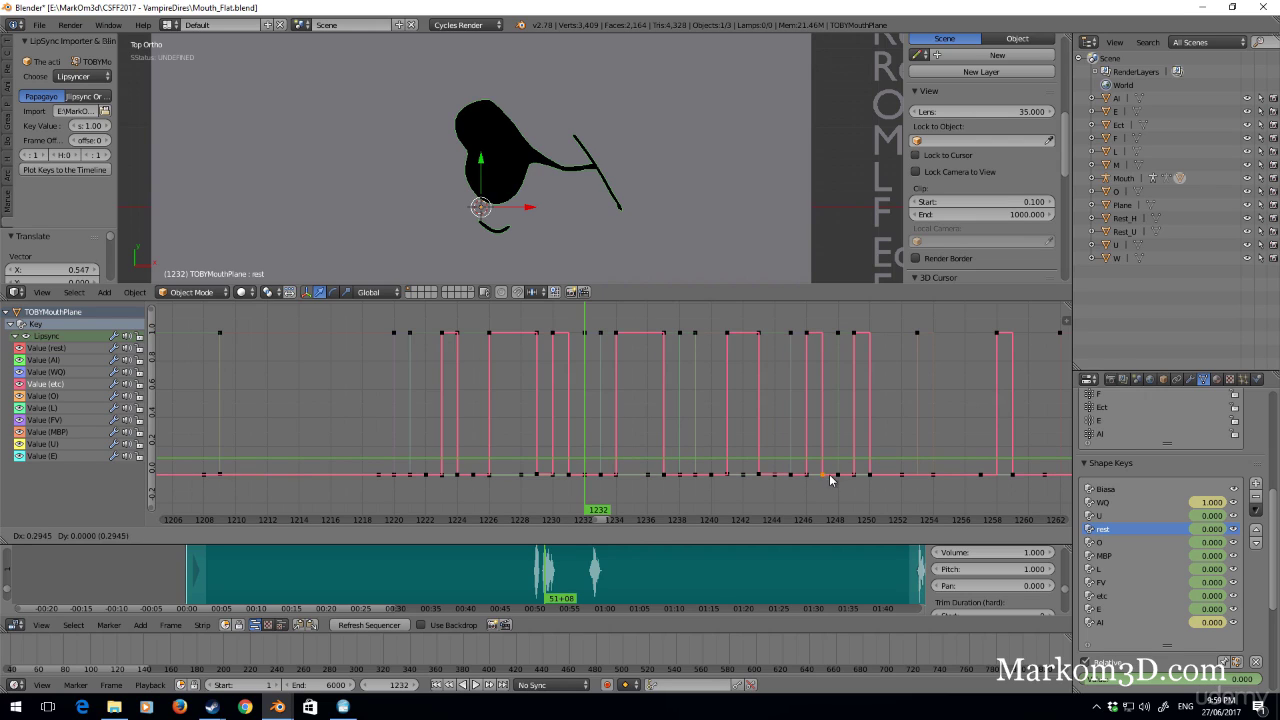
left_click(845, 482)
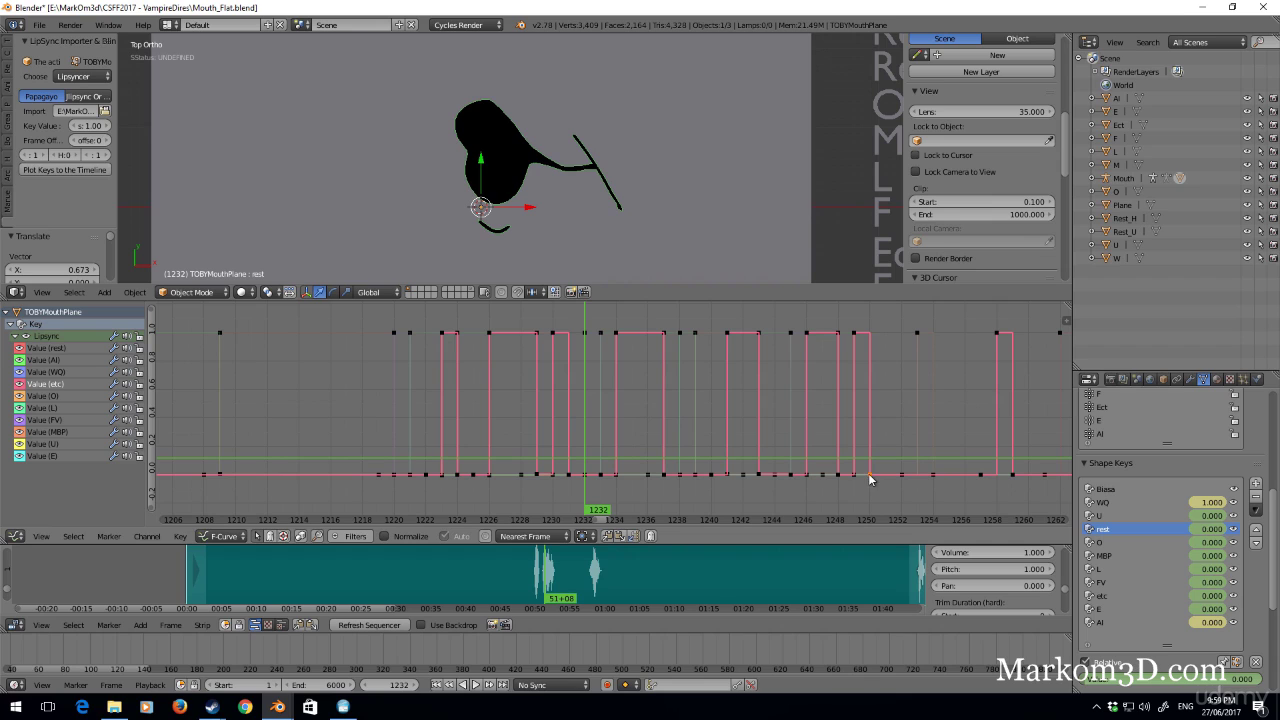
Step: Lengthen the etc hold that starts at frame 1249 by moving its zero keyframe from 1250 to 1253
key("g")
left_click(911, 476)
middle_click_drag(965, 460, 752, 448)
scroll(752, 448, "down", 1)
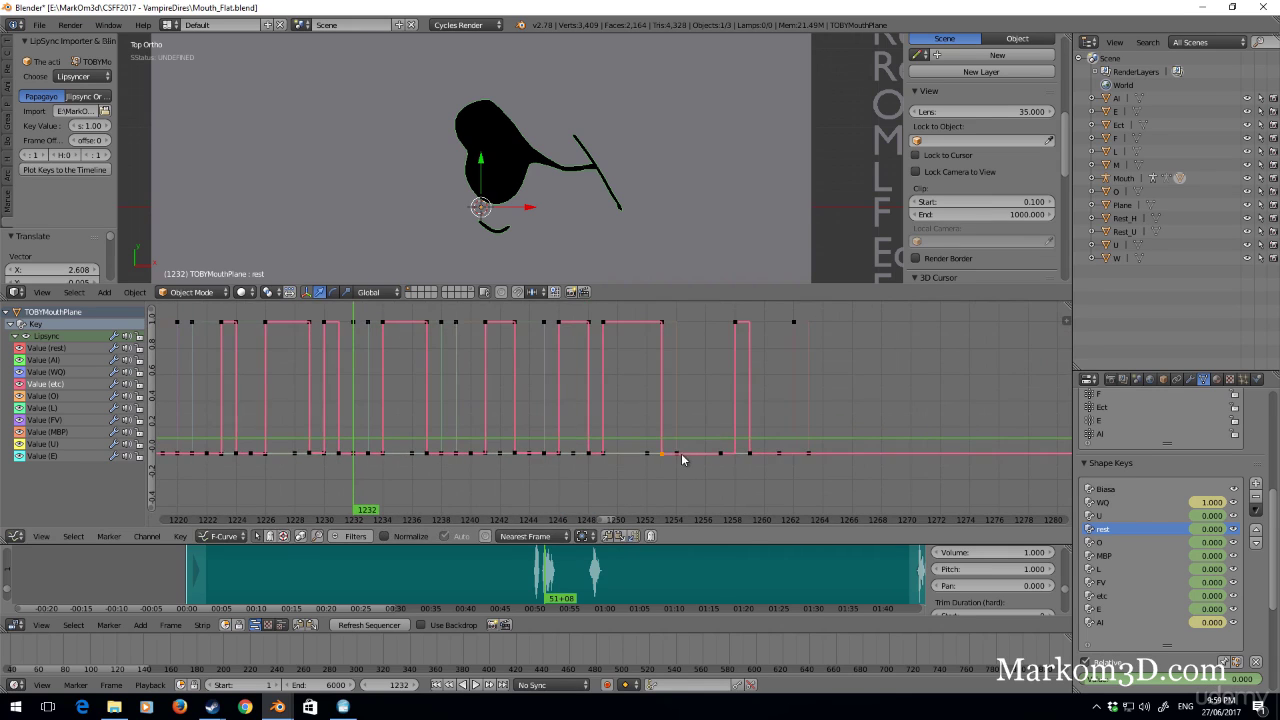
Step: Move the O curve's last zero keyframe from frame 1254 to 1258 and the etc curve's from 1259 to 1262
right_click(681, 453)
key("g")
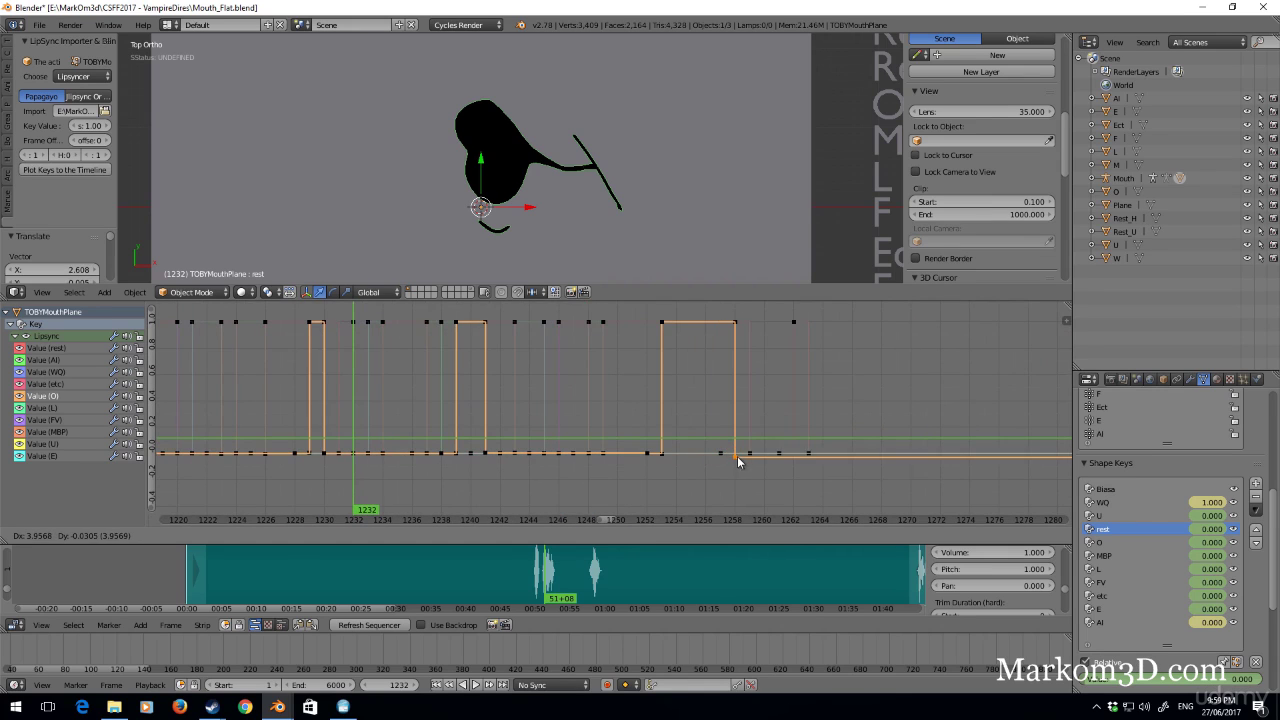
left_click(739, 454)
right_click(742, 454)
key("g")
left_click(811, 453)
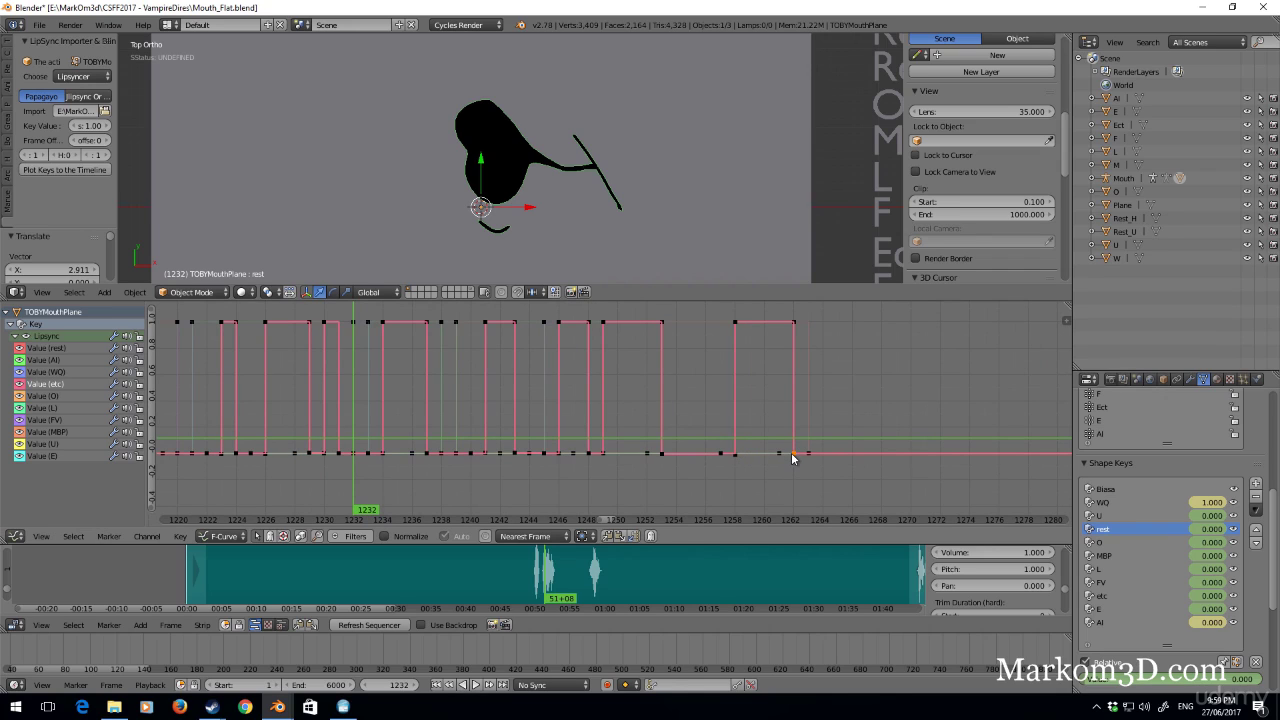
Step: Stretch the rest pose across the silent gap by moving its zero keyframe from frame 1263 to about 1380, along the time axis only
right_click(811, 453)
scroll(813, 422, "down", 5)
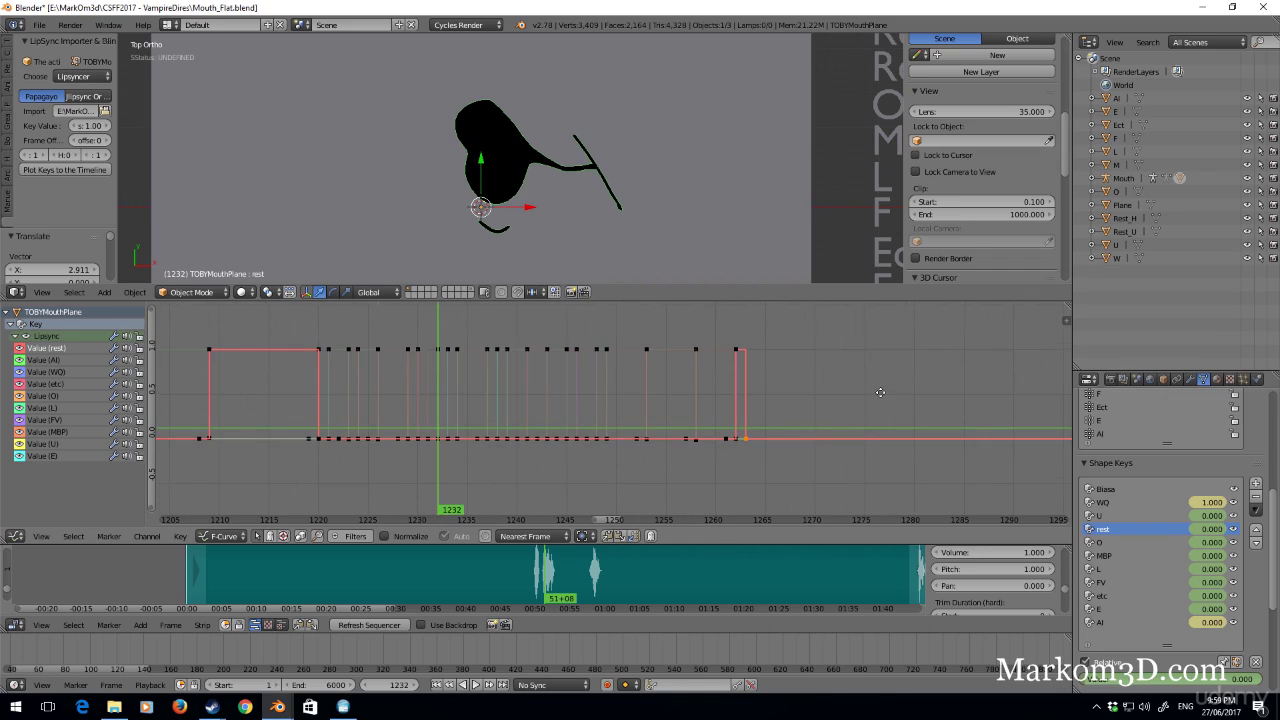
middle_click_drag(813, 422, 307, 392)
scroll(307, 392, "down", 1)
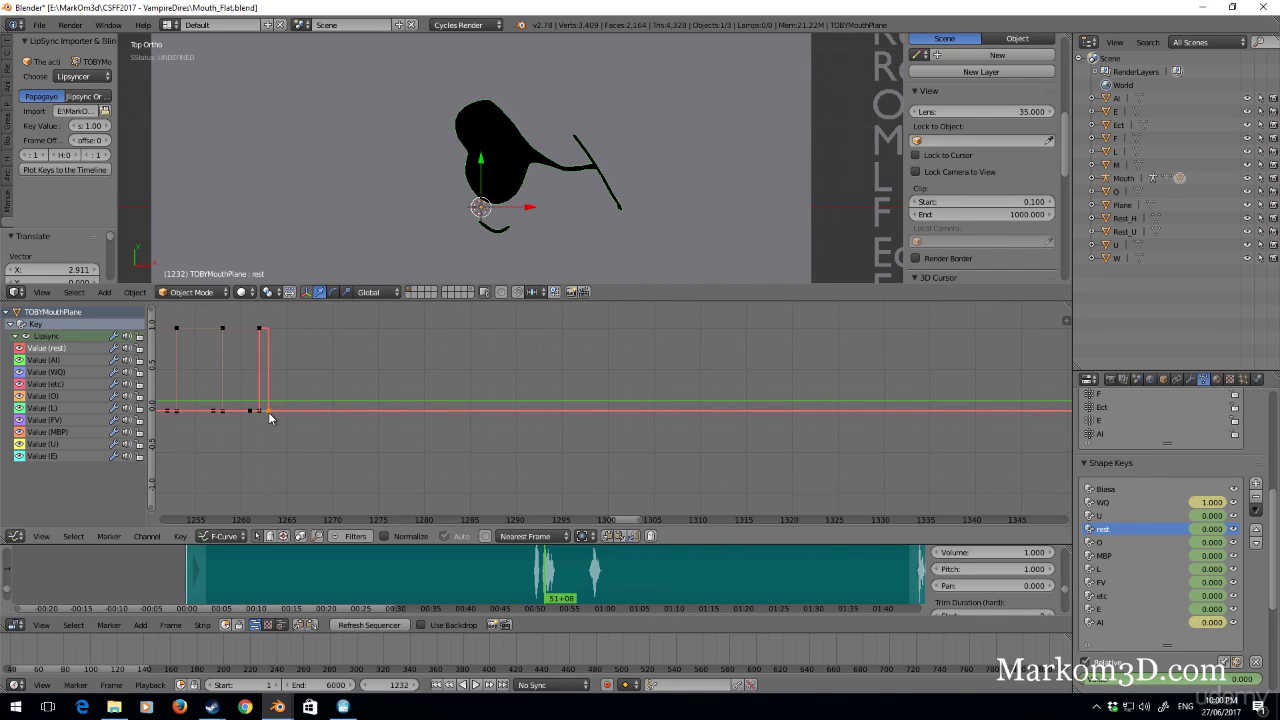
scroll(268, 412, "down", 5)
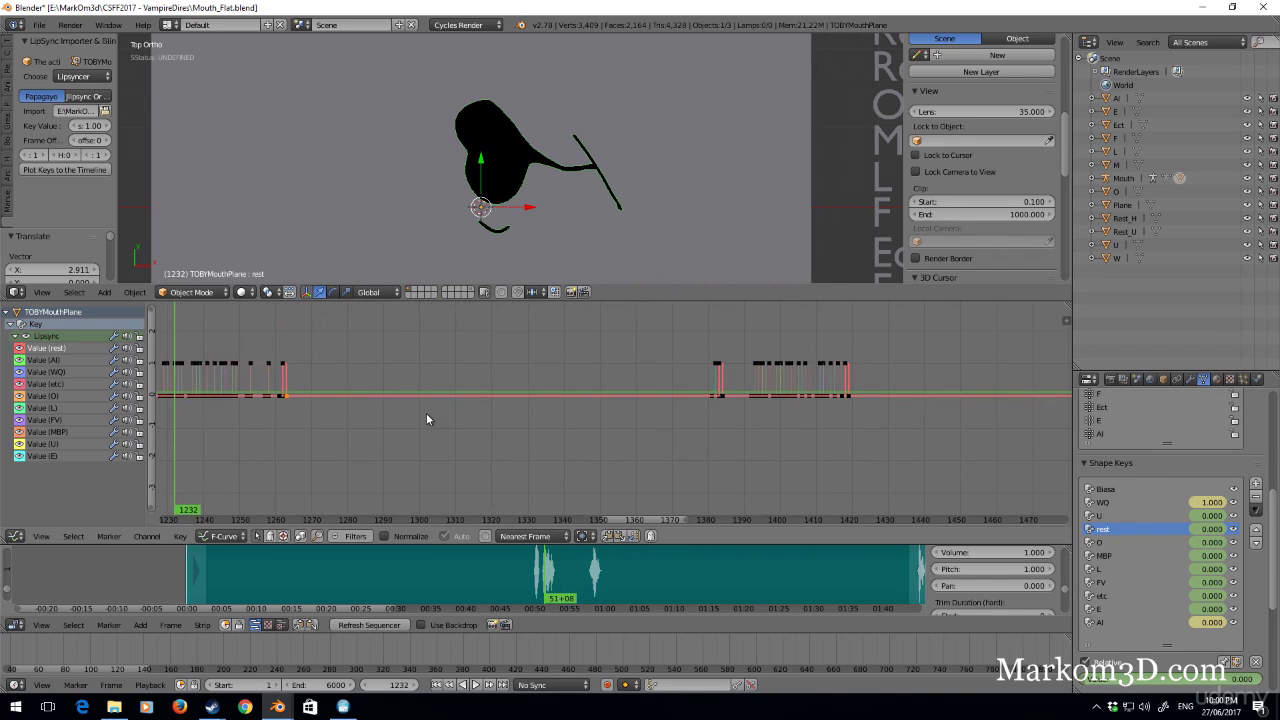
key("g")
key("x")
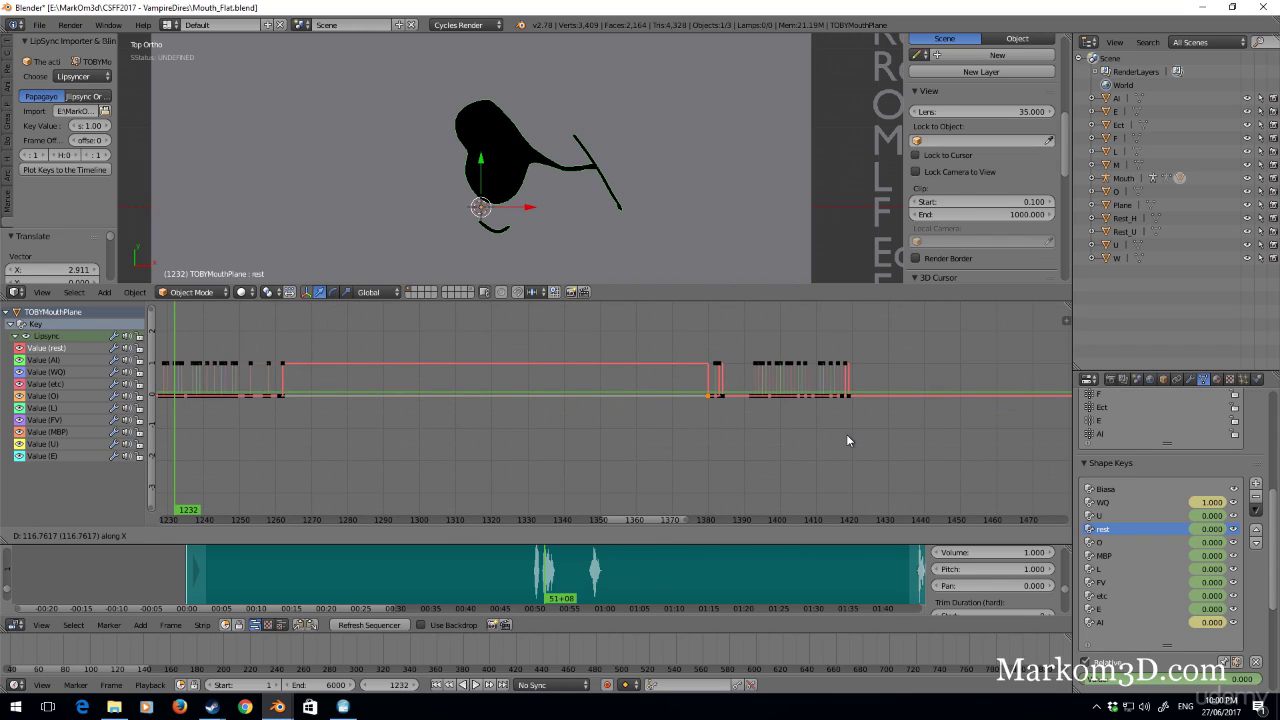
left_click(847, 440)
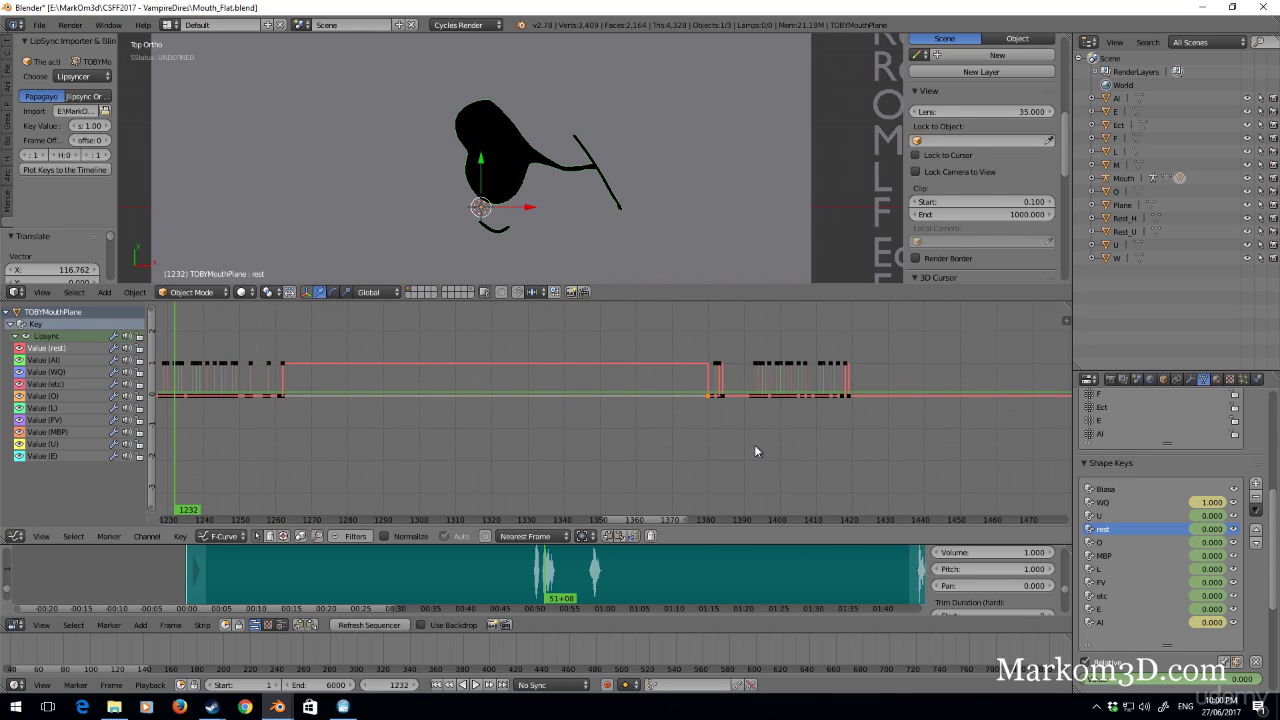
Step: Shift the selected rest zero keyframe to frame 1382 and delete the rest curve's upper keyframe at frame 1383
scroll(754, 444, "up", 8)
middle_click_drag(754, 444, 491, 471)
scroll(483, 428, "down", 2)
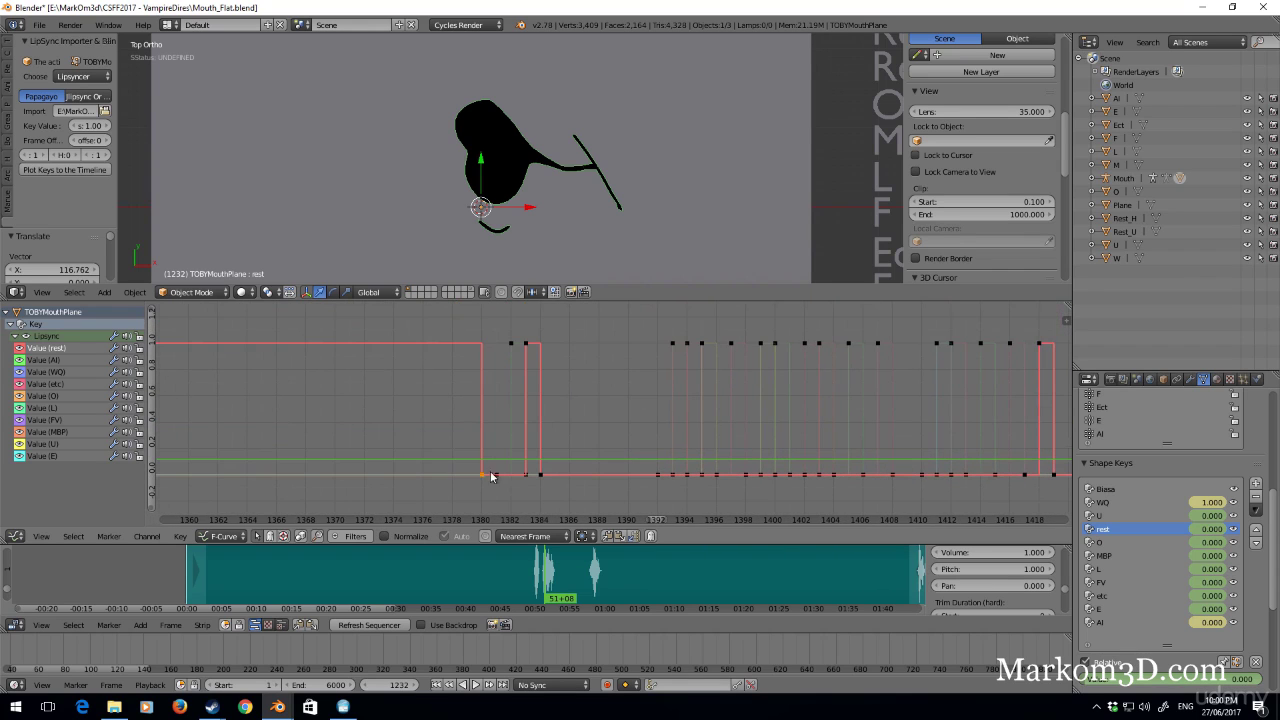
key("g")
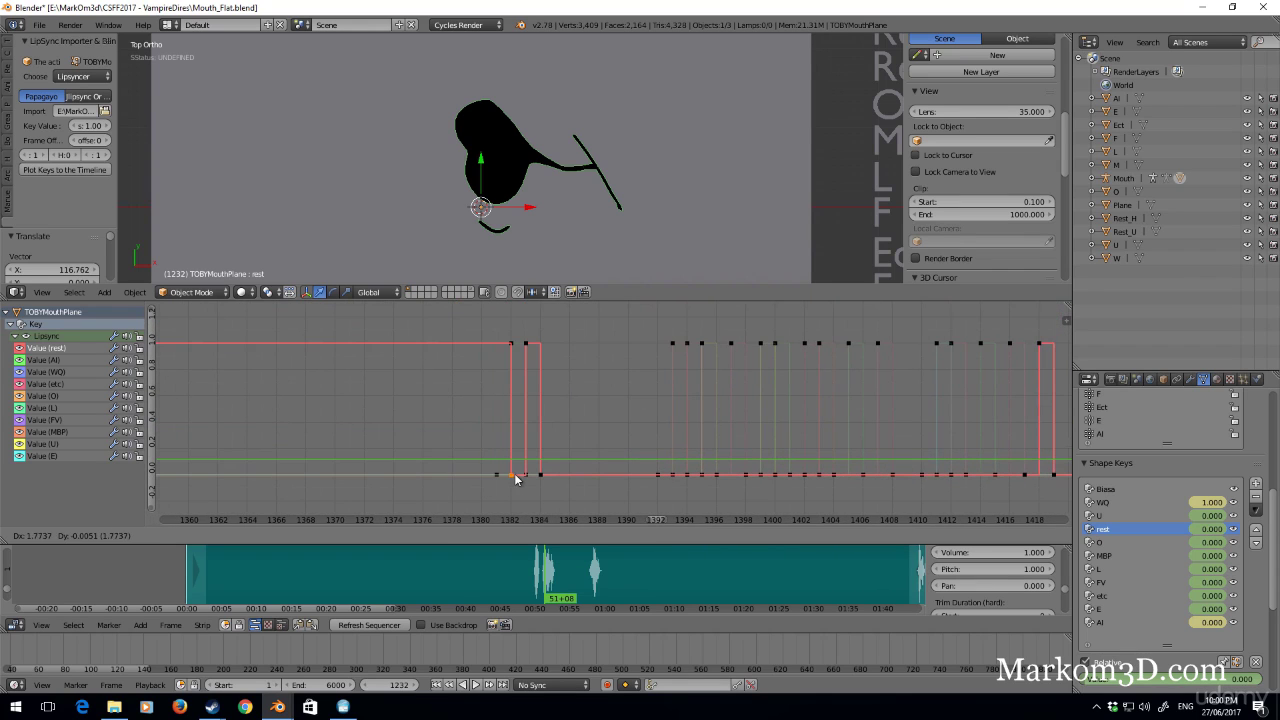
left_click(514, 475)
key("x")
left_click(525, 342)
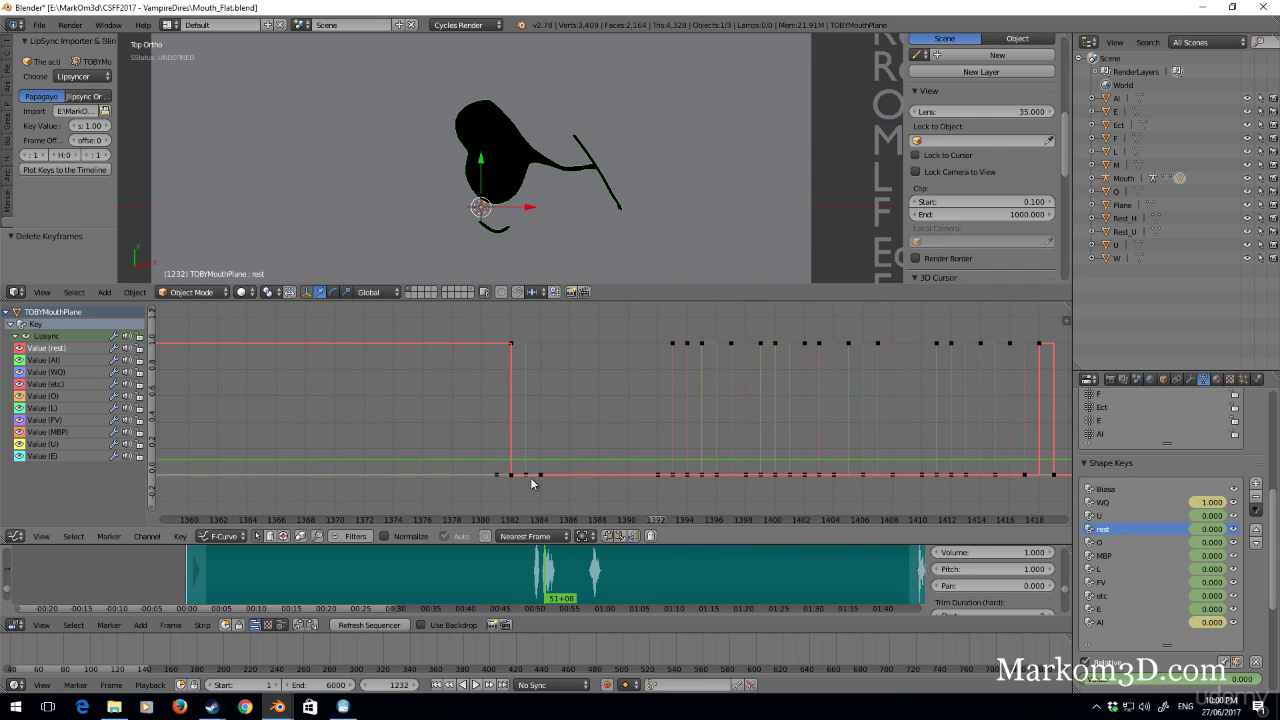
Step: Move the AI curve's zero keyframe from frame 1383 to 1393 and the U curve's from 1396 to 1397
left_click(527, 476)
key("g")
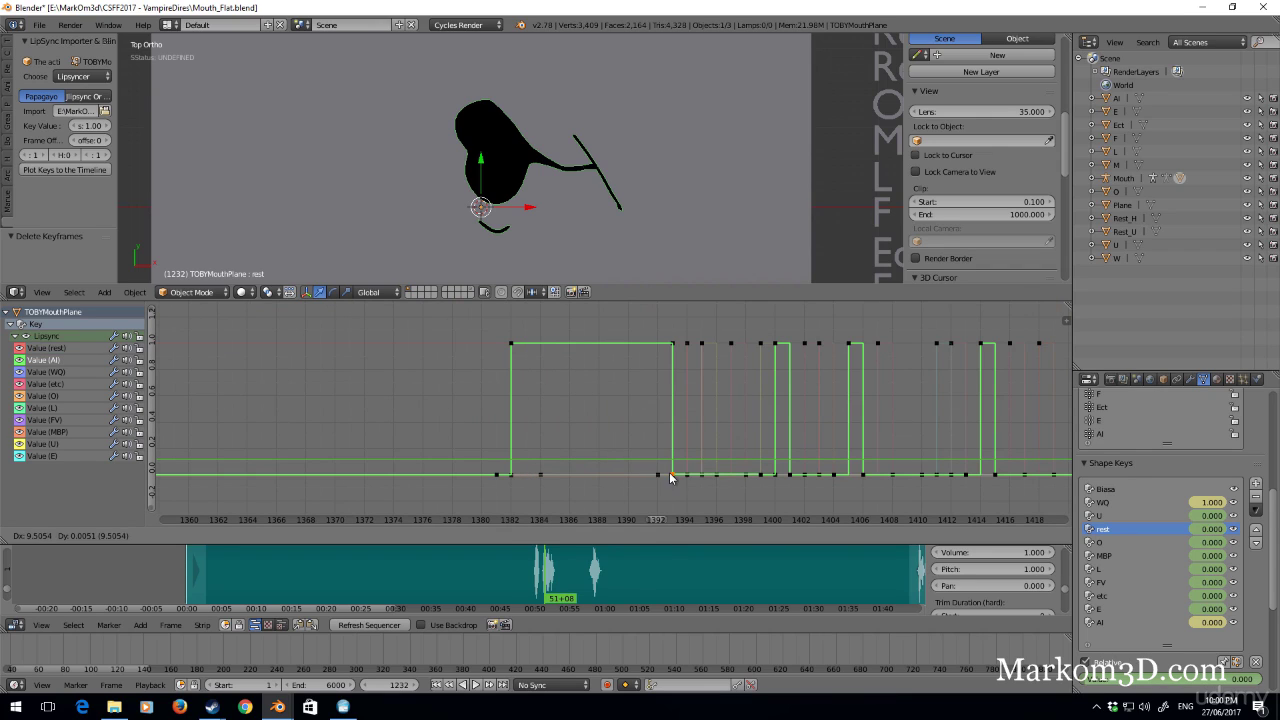
left_click(675, 476)
right_click(716, 475)
key("g")
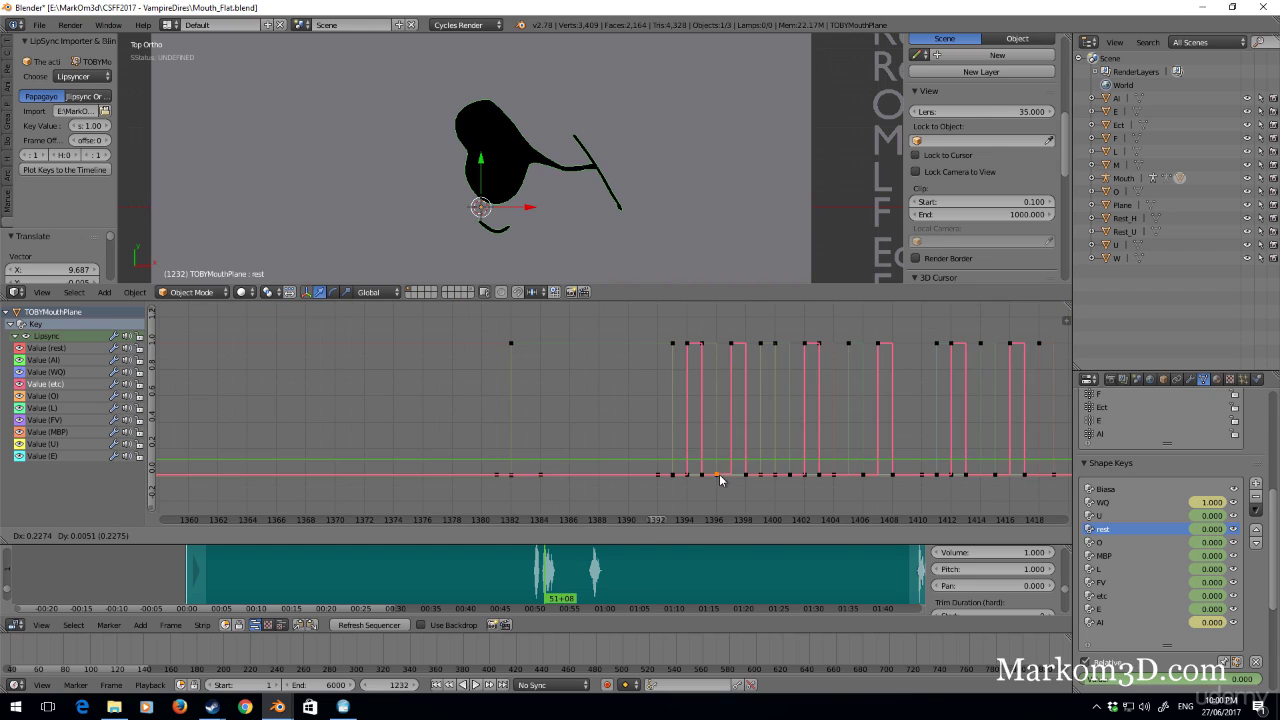
right_click(718, 479)
right_click(717, 477)
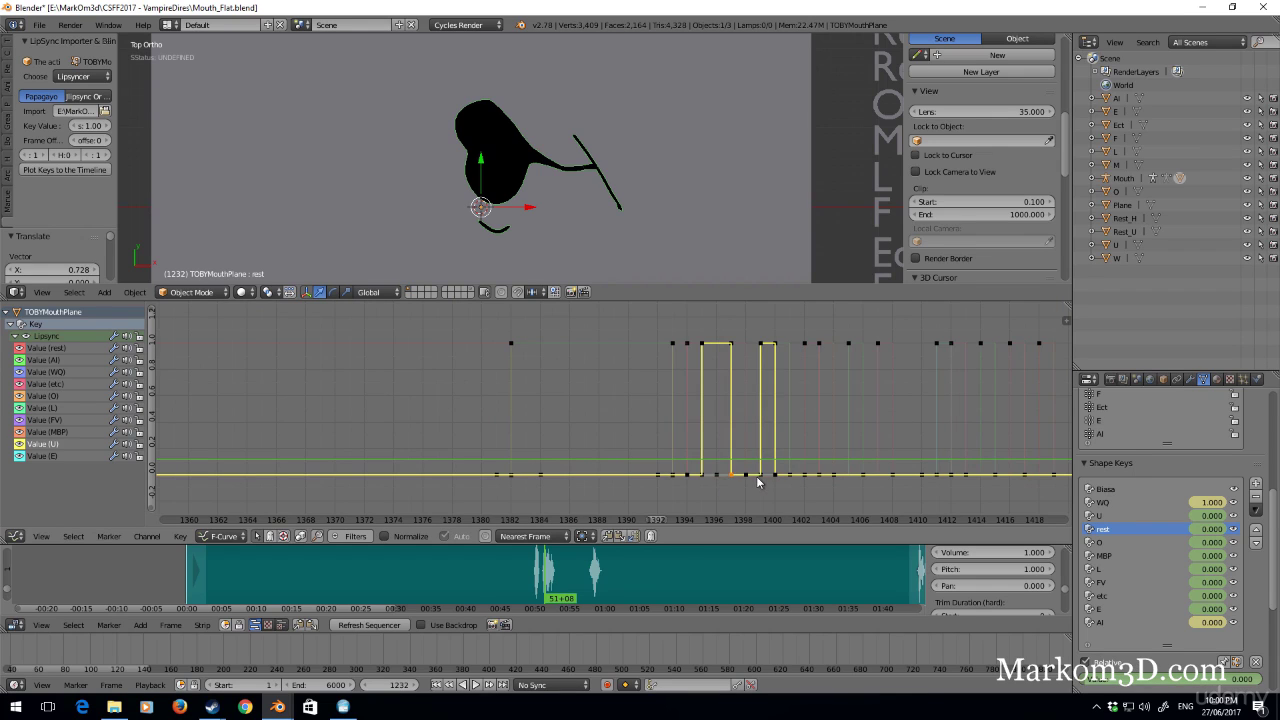
Step: Move the etc curve's zero keyframe from frame 1398 to 1399 and the AI curve's from 1401 to 1402
left_click(750, 476)
key("g")
left_click(765, 478)
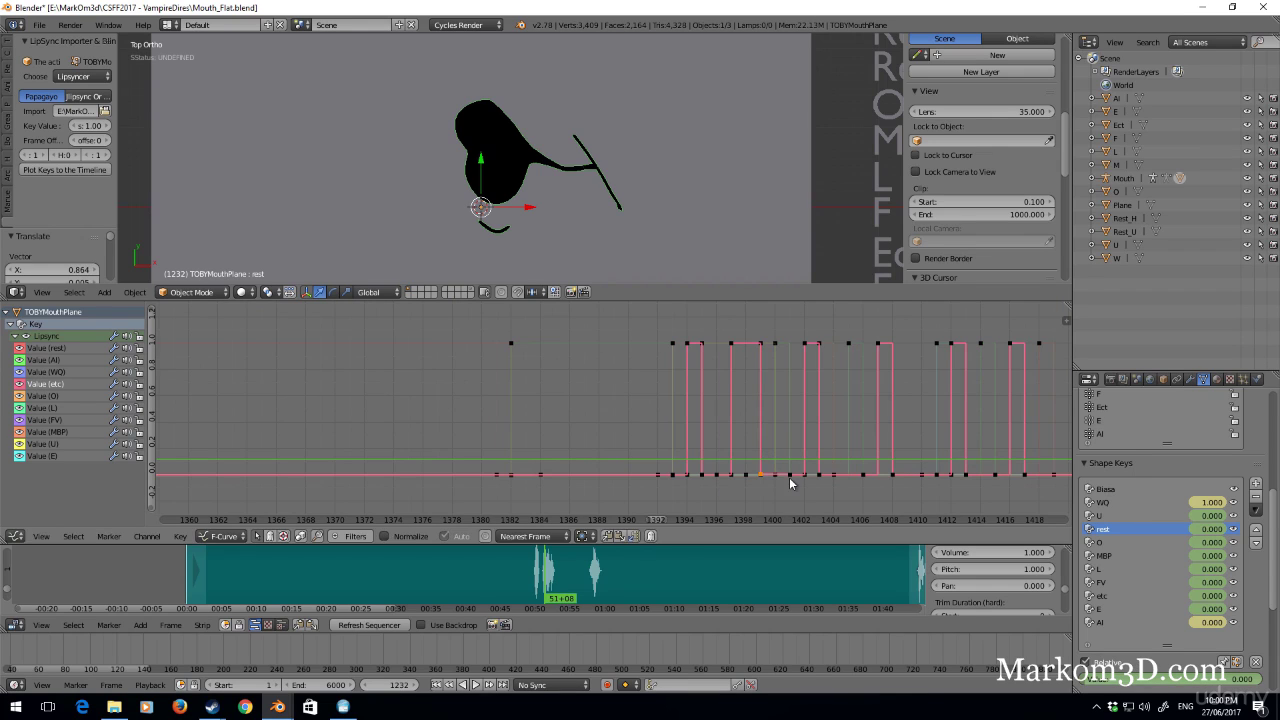
right_click(790, 477)
right_click(790, 477)
right_click(790, 477)
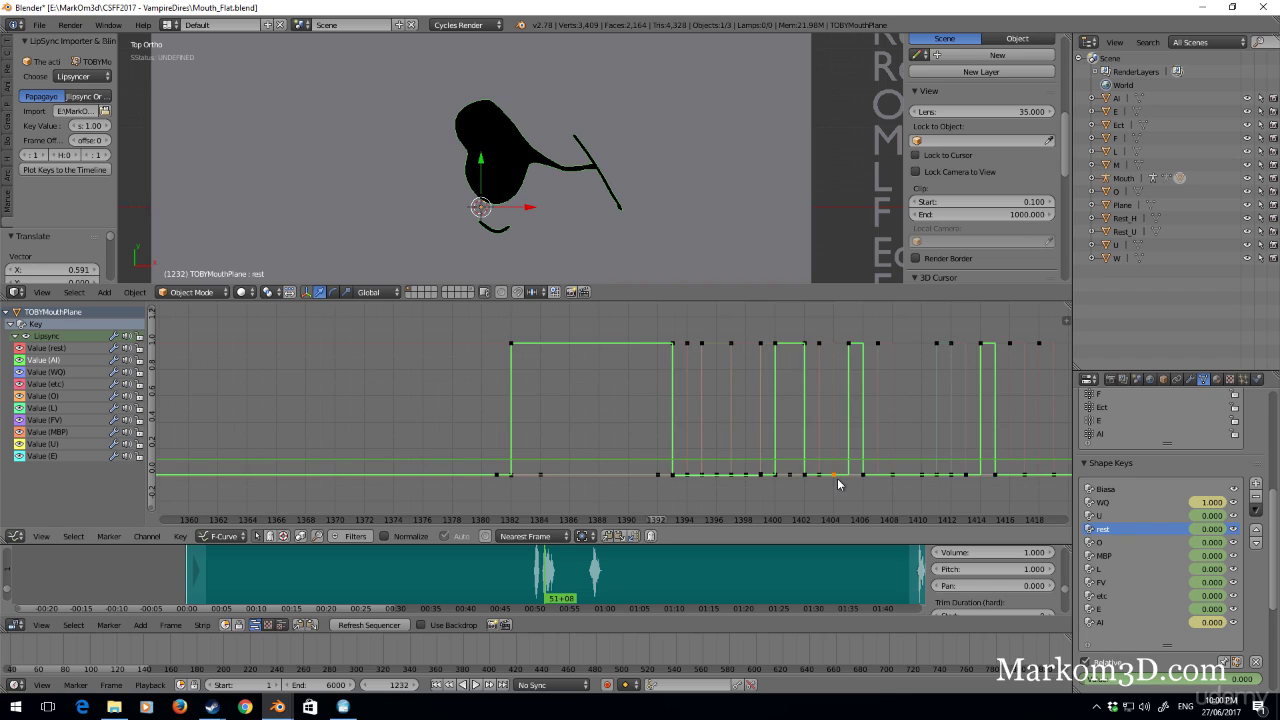
Step: Move the closing zero keyframe at frame 1404 to 1405 and the AI curve's zero keyframe from 1406 to 1407
left_click(835, 477)
key("g")
left_click(850, 483)
left_click(849, 476)
key("g")
left_click(890, 486)
Step: Extend two etc peaks by moving their zero keyframes from frame 1408 to 1411 and from 1413 to 1414
right_click(892, 475)
key("g")
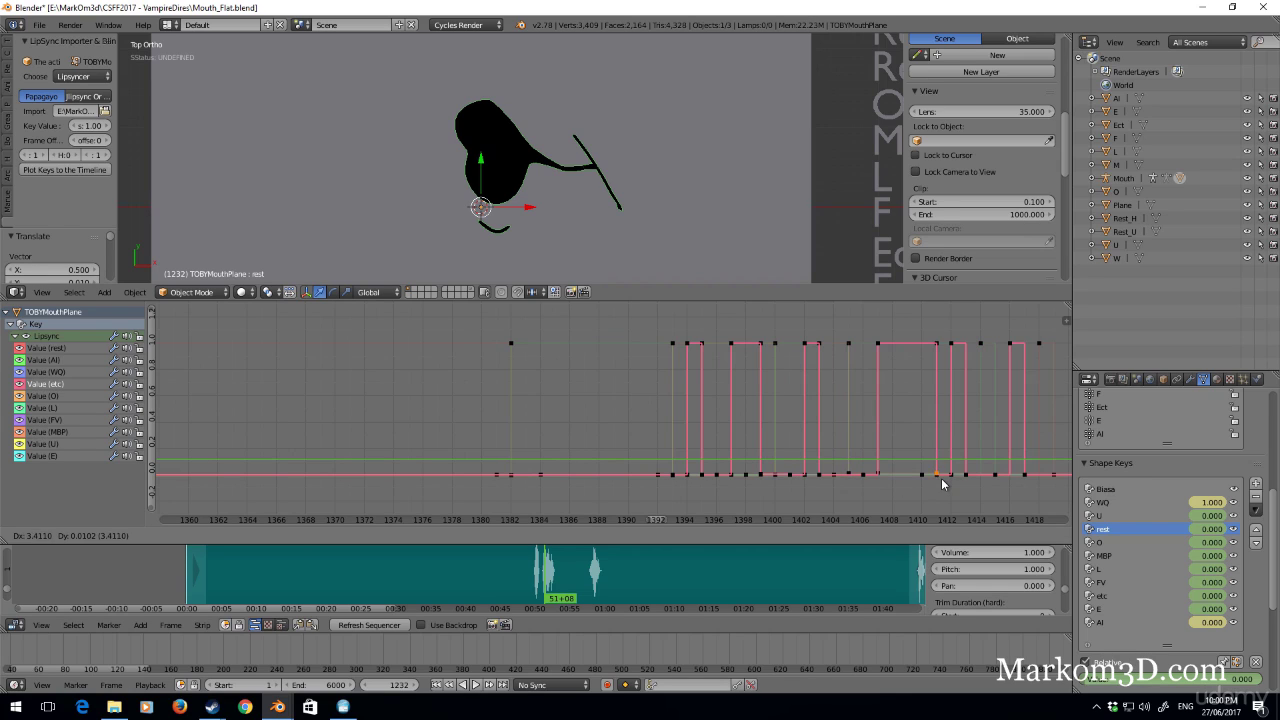
left_click(941, 480)
middle_click_drag(951, 466, 729, 454)
left_click(742, 464)
left_click(747, 466)
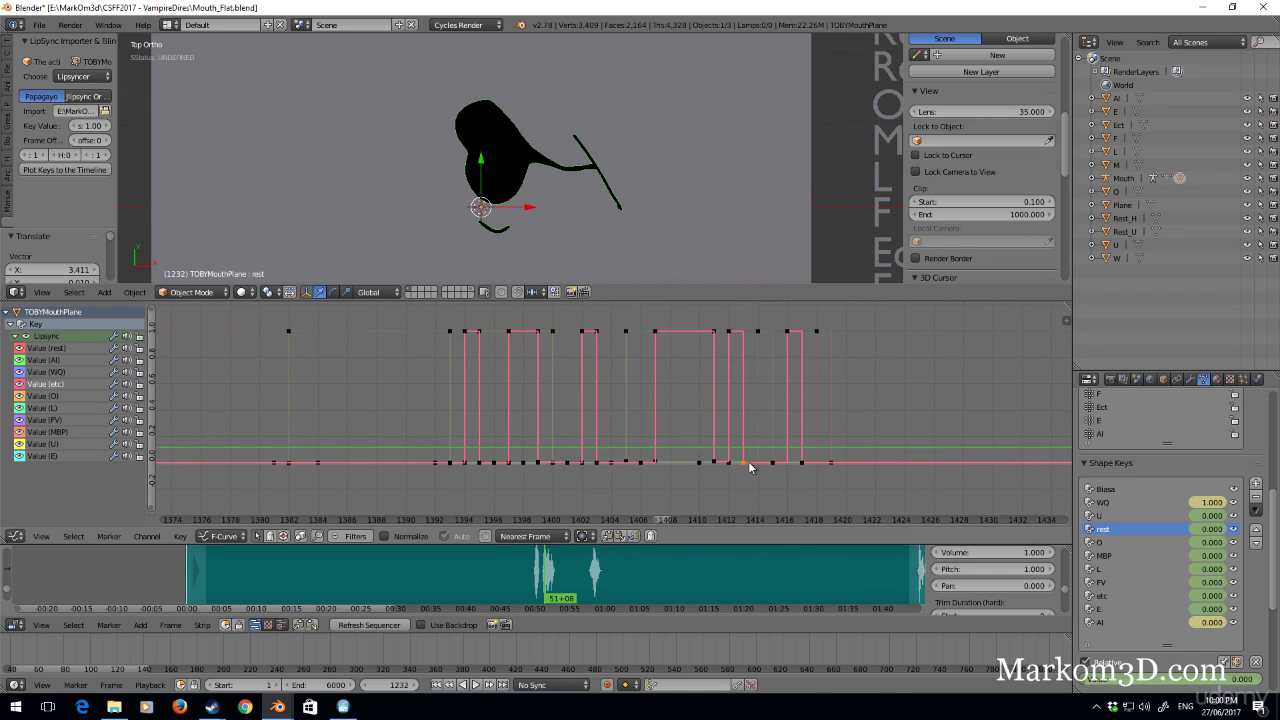
key("g")
left_click(771, 469)
Step: Move the AI curve's last zero keyframe from frame 1415 to 1416 and the etc curve's from 1417 to 1418
left_click(771, 466)
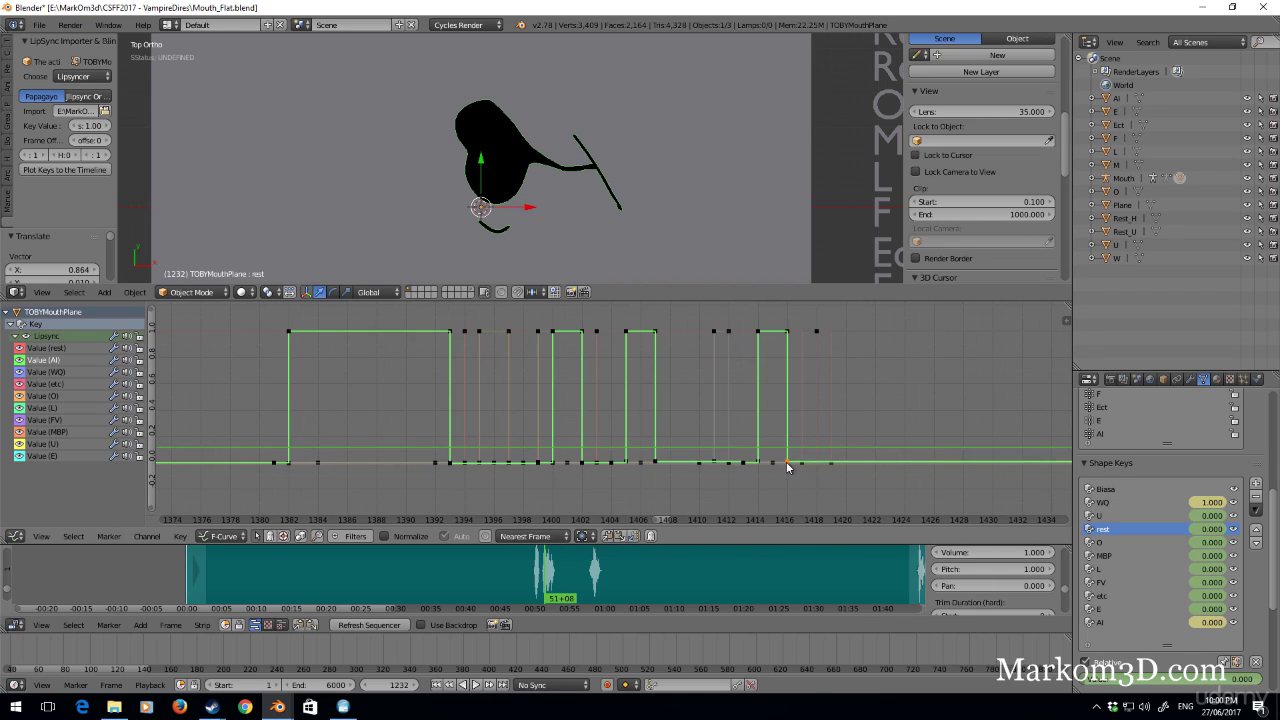
left_click(801, 463)
right_click(802, 463)
key("g")
left_click(822, 467)
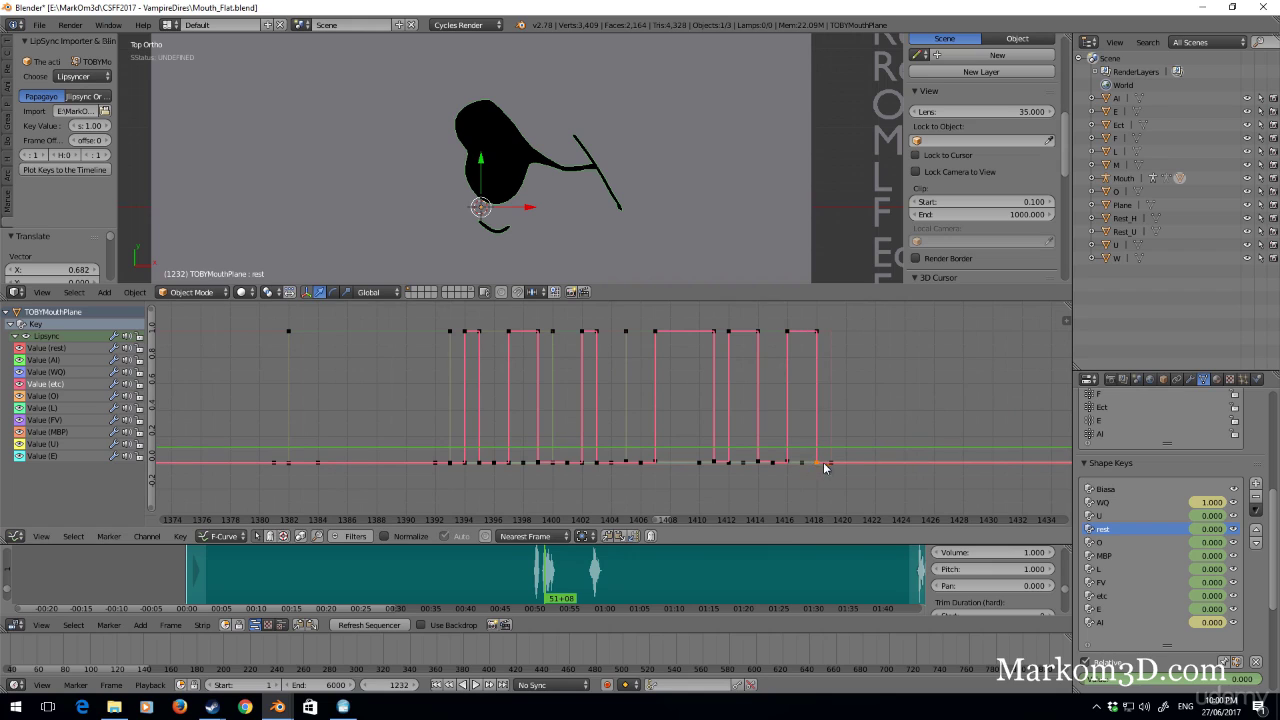
Step: Delete the rest curve's final zero keyframe at frame 1419 so the rest pose holds to the end
right_click(830, 464)
scroll(871, 430, "down", 5)
scroll(873, 406, "down", 8)
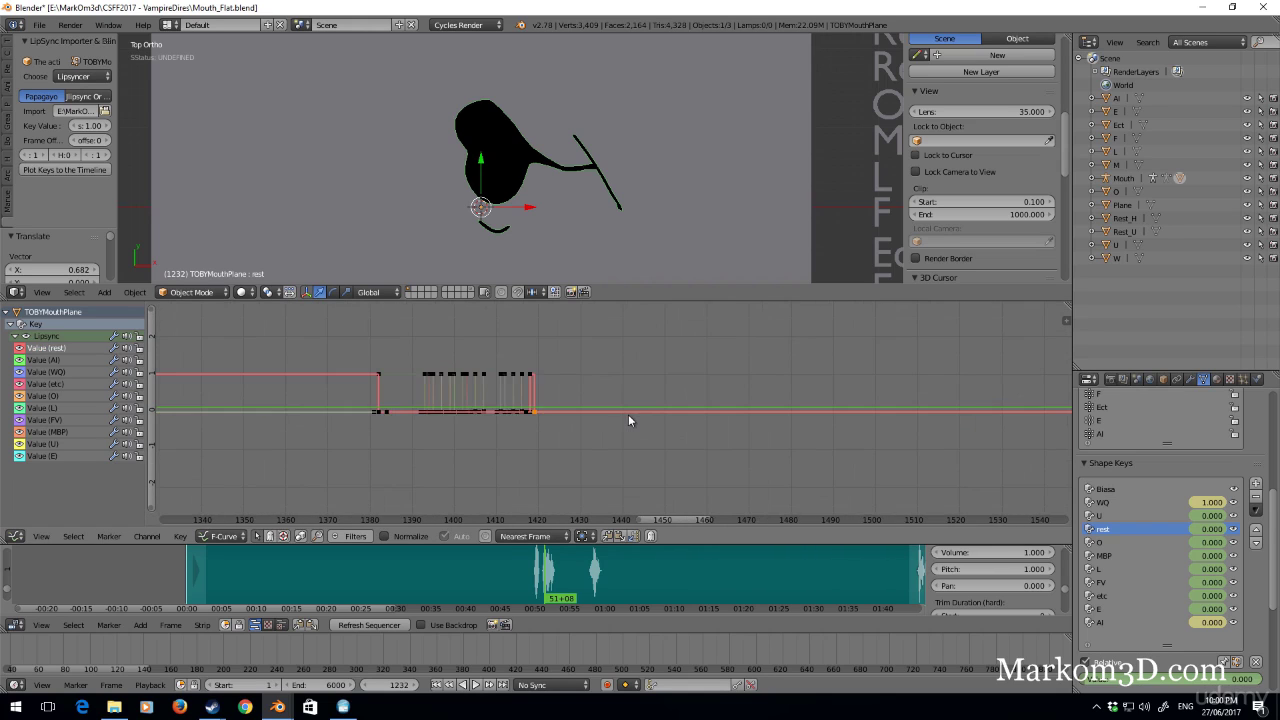
scroll(386, 423, "down", 4)
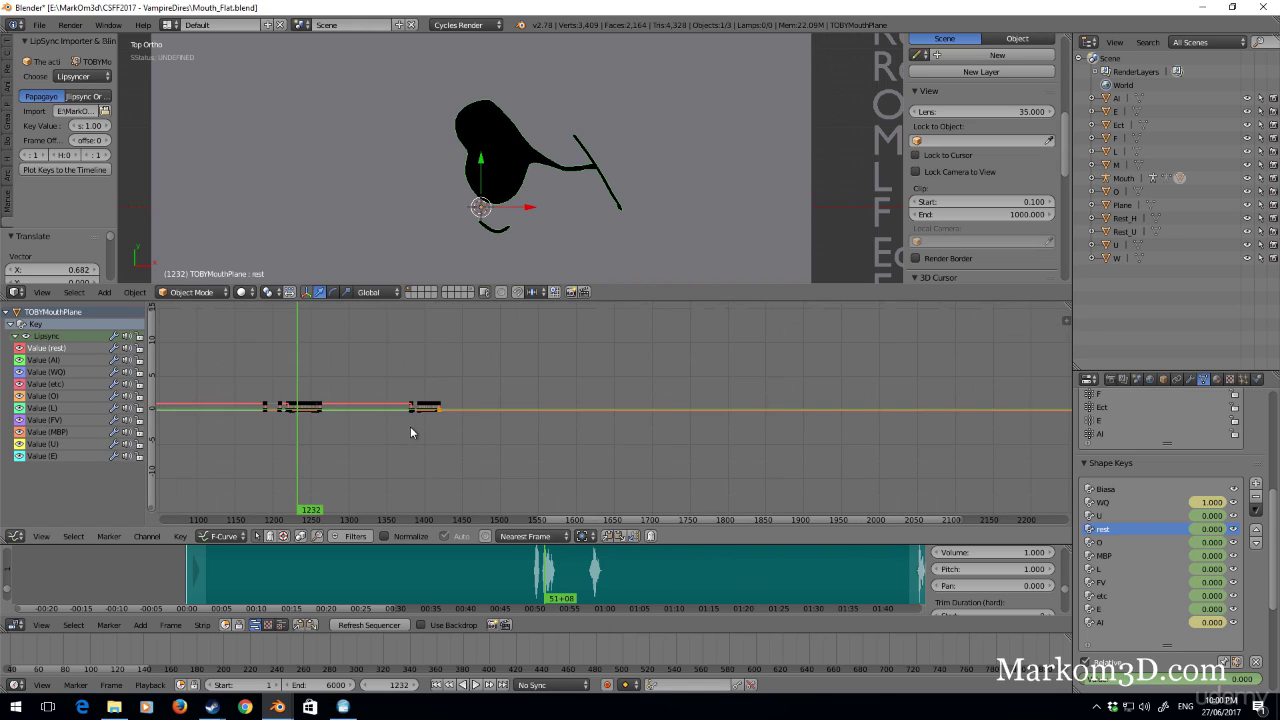
scroll(544, 400, "up", 4)
middle_click_drag(440, 456, 614, 441)
scroll(562, 416, "up", 3)
key("x")
left_click(559, 414)
Step: Scrub to frame 1459 and check the mouth pose, comparing the AI and rest curves
left_click_drag(684, 378, 717, 381)
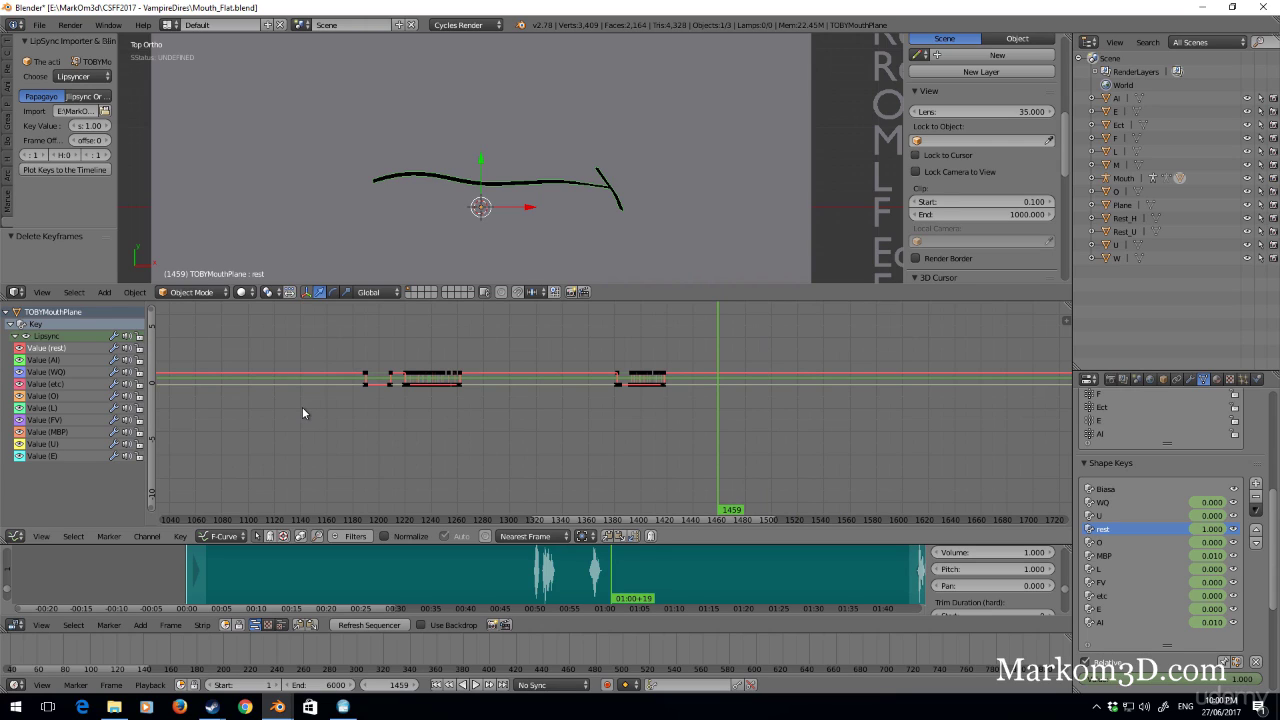
left_click(75, 359)
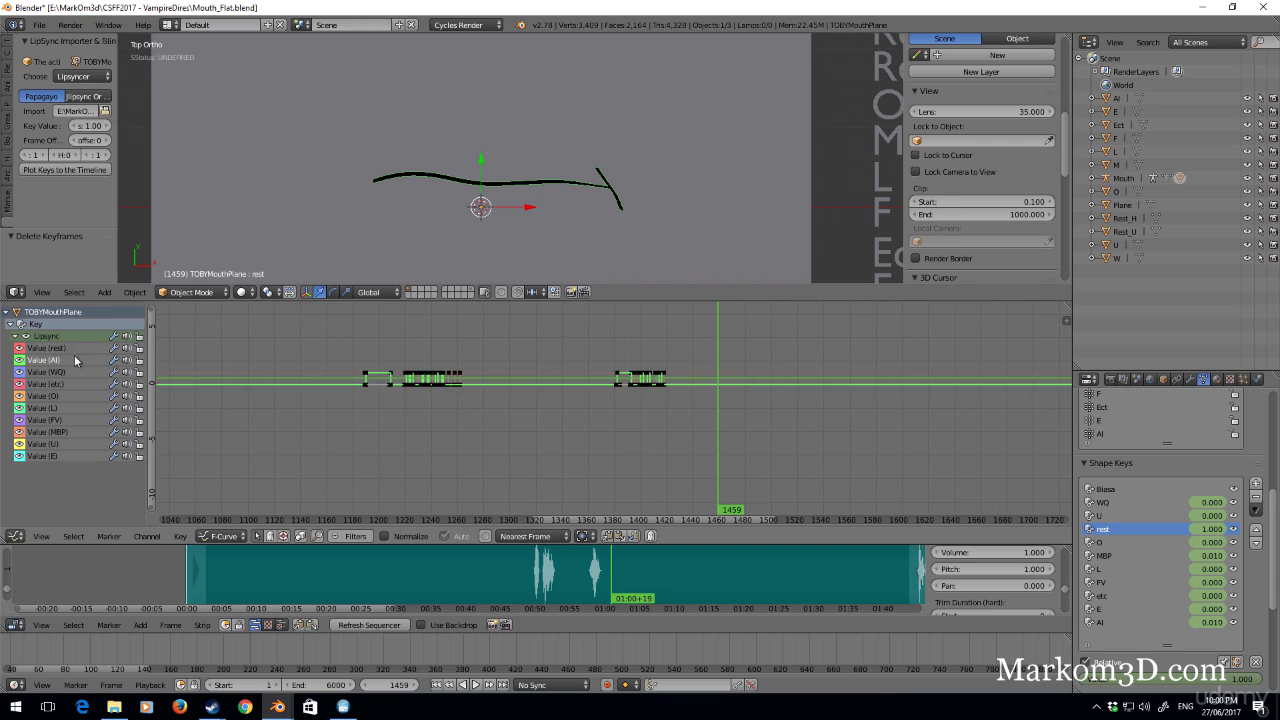
left_click(74, 349)
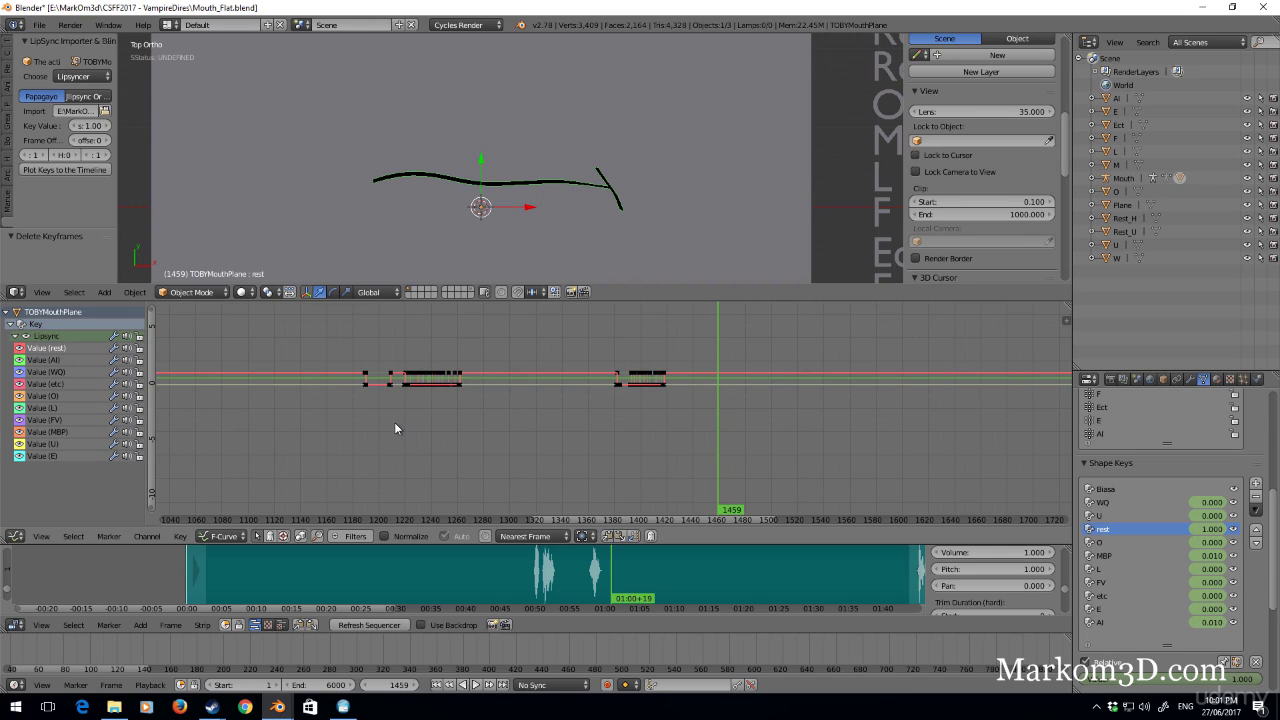
Step: Try deleting all the selected lip-sync keyframes, and undo the deletion
key("x")
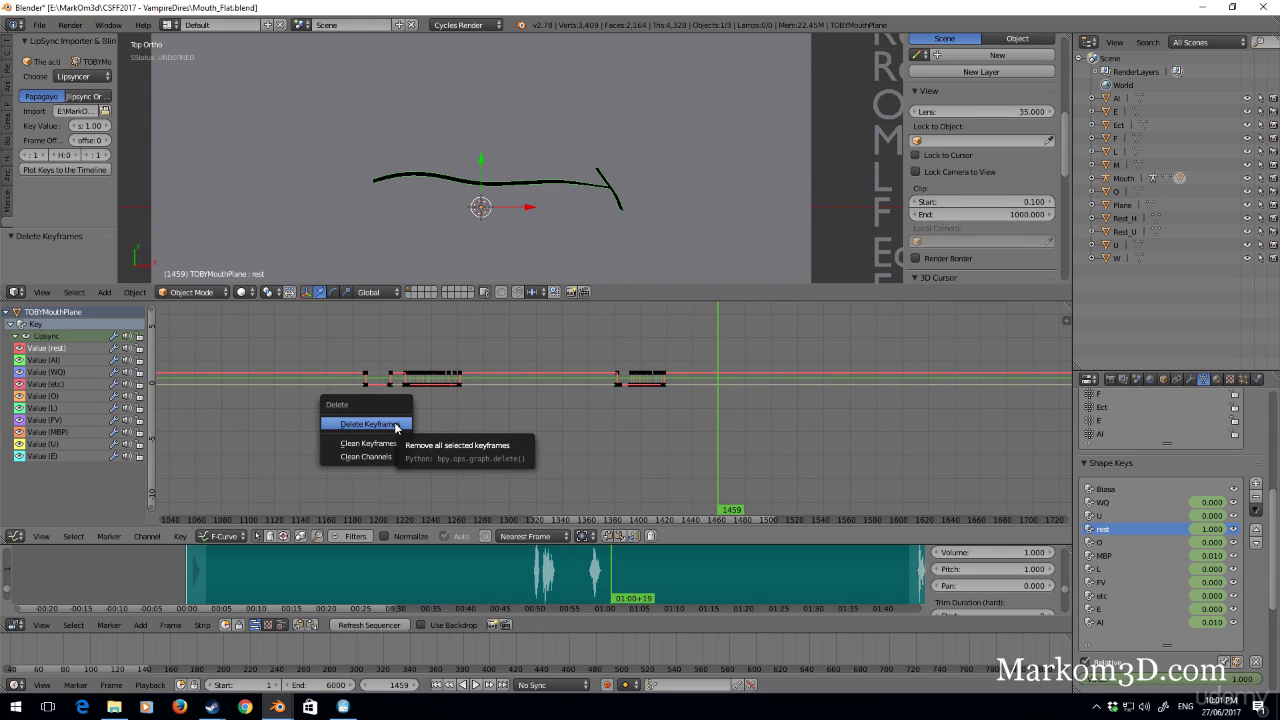
key("Escape")
scroll(394, 422, "up", 2)
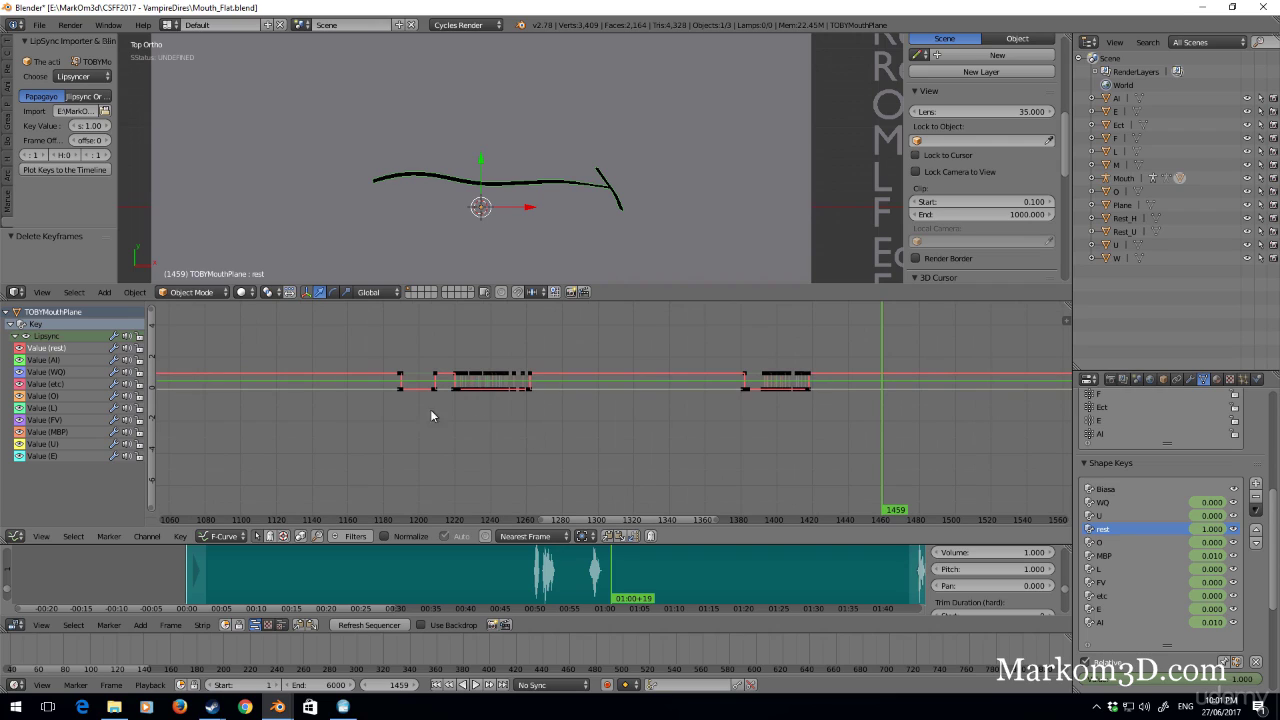
left_click(60, 350)
left_click(60, 352)
key("a")
left_click(66, 349)
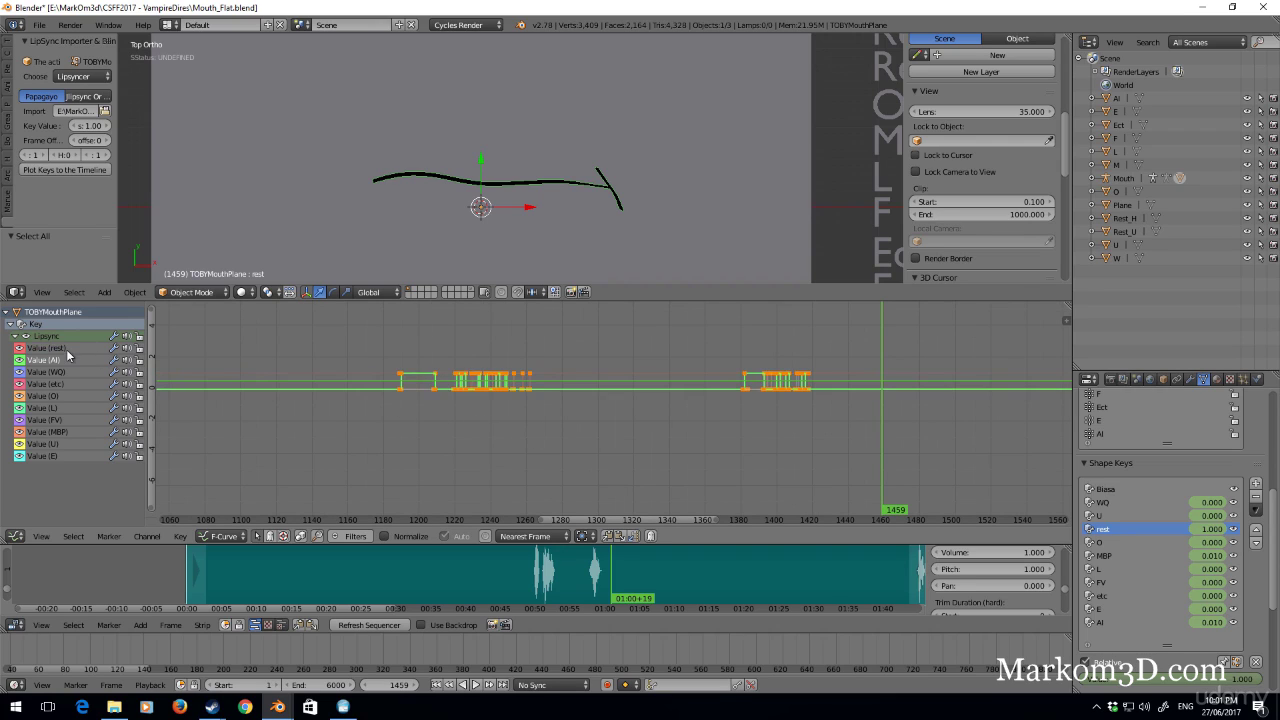
left_click(66, 347)
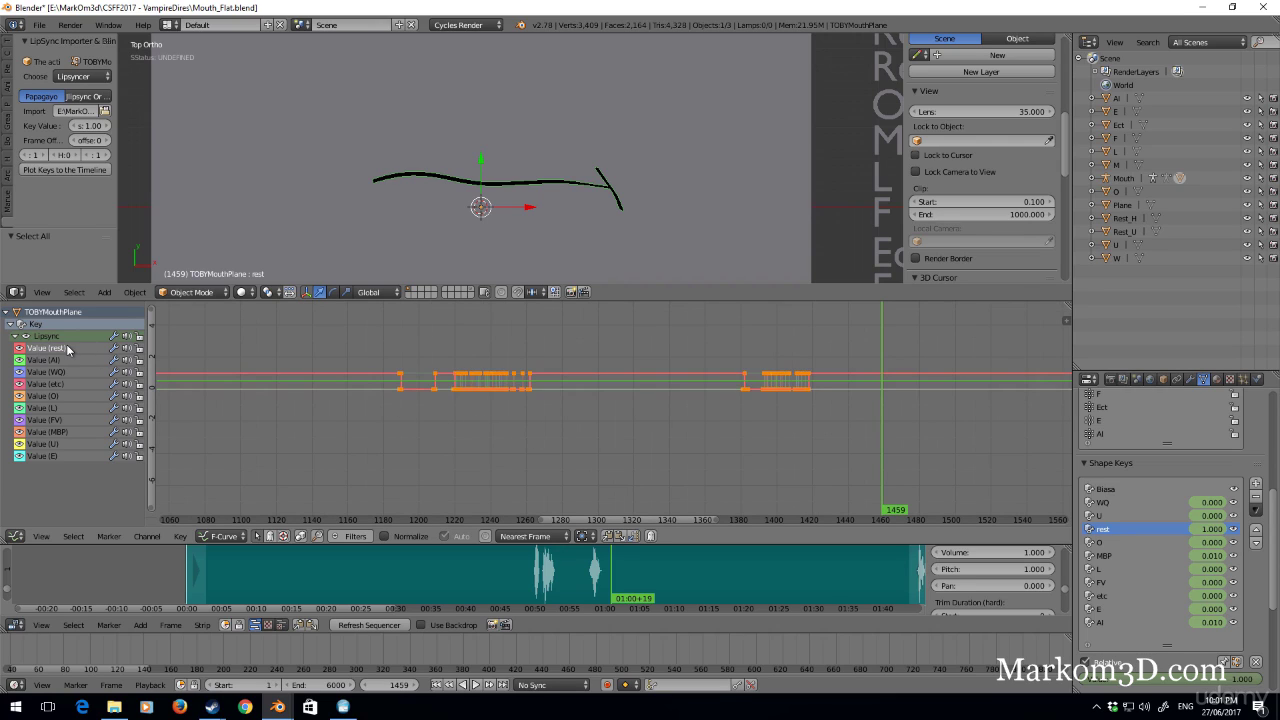
key("x")
left_click(420, 391)
key("ctrl+z")
Step: Hide every lip-sync curve except rest and delete all of the rest curve's keyframes
left_click(49, 360)
left_click(54, 369)
left_click(49, 358)
left_click(46, 350)
left_click_drag(18, 360, 20, 457)
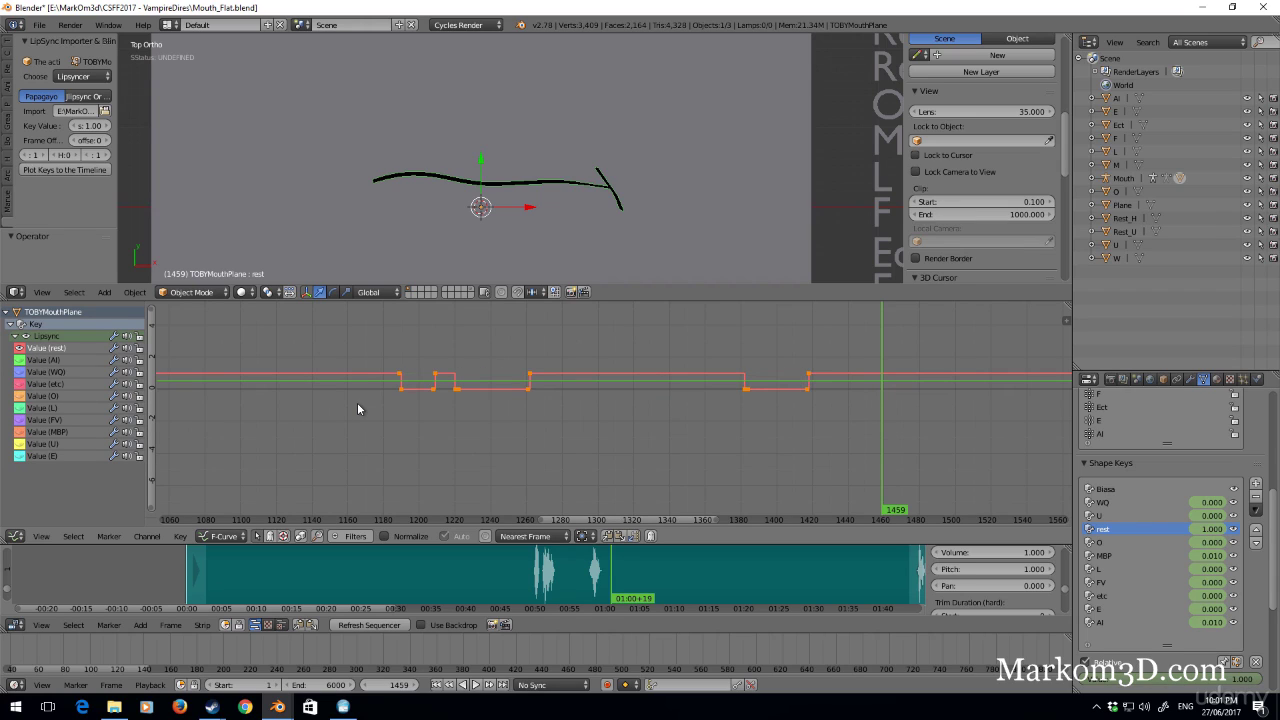
key("x")
left_click(357, 402)
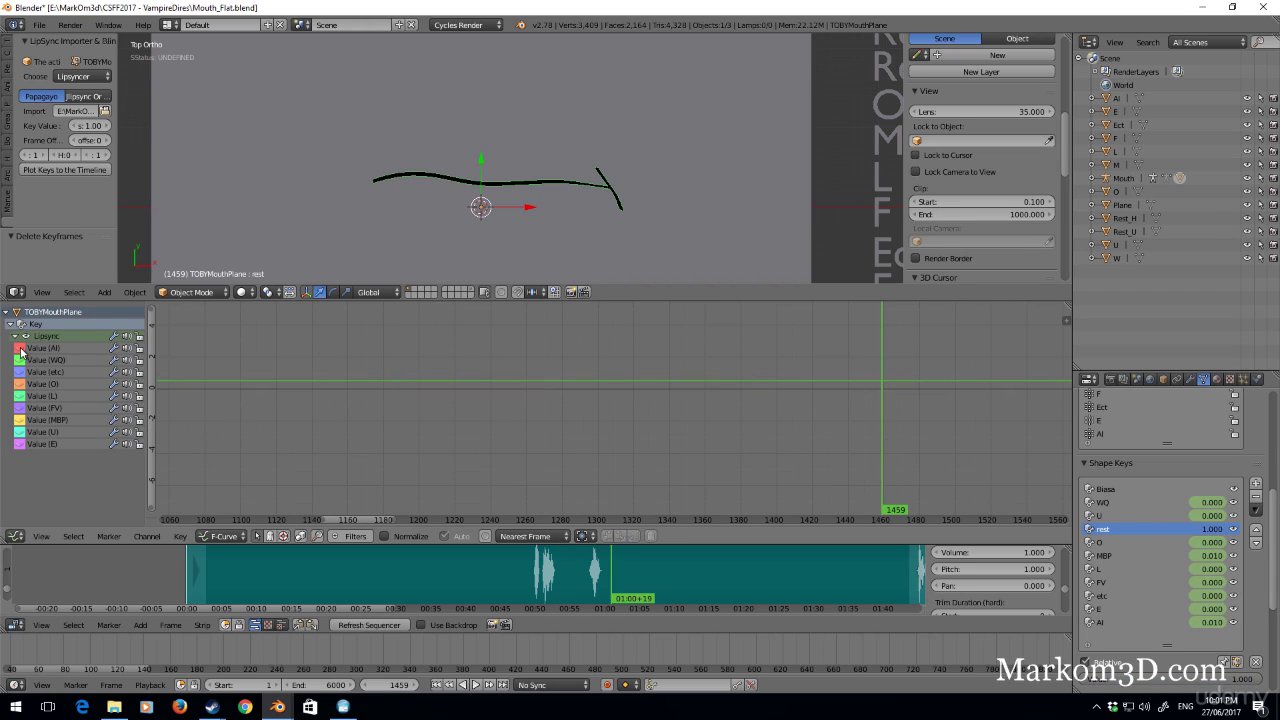
Step: Show the remaining lip-sync curves again and set the rest shape key's value to 0 at frame 1459
left_click_drag(20, 352, 20, 444)
left_click(390, 400)
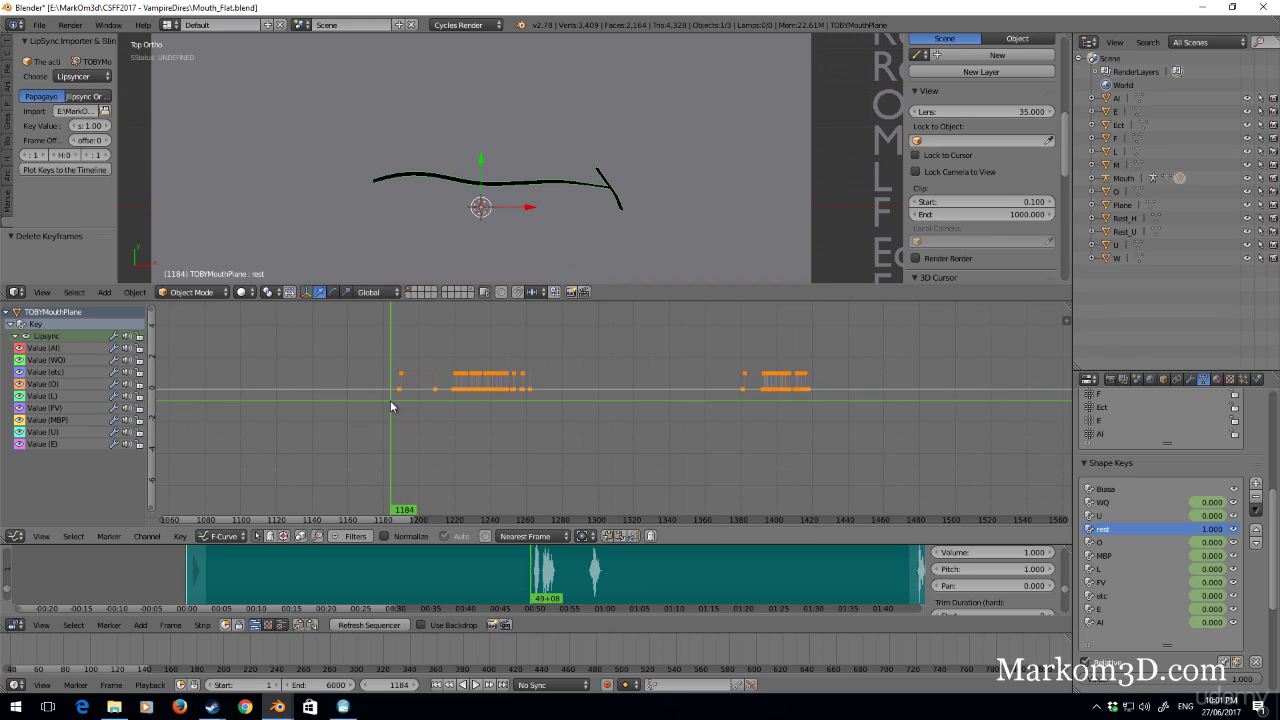
left_click(404, 400)
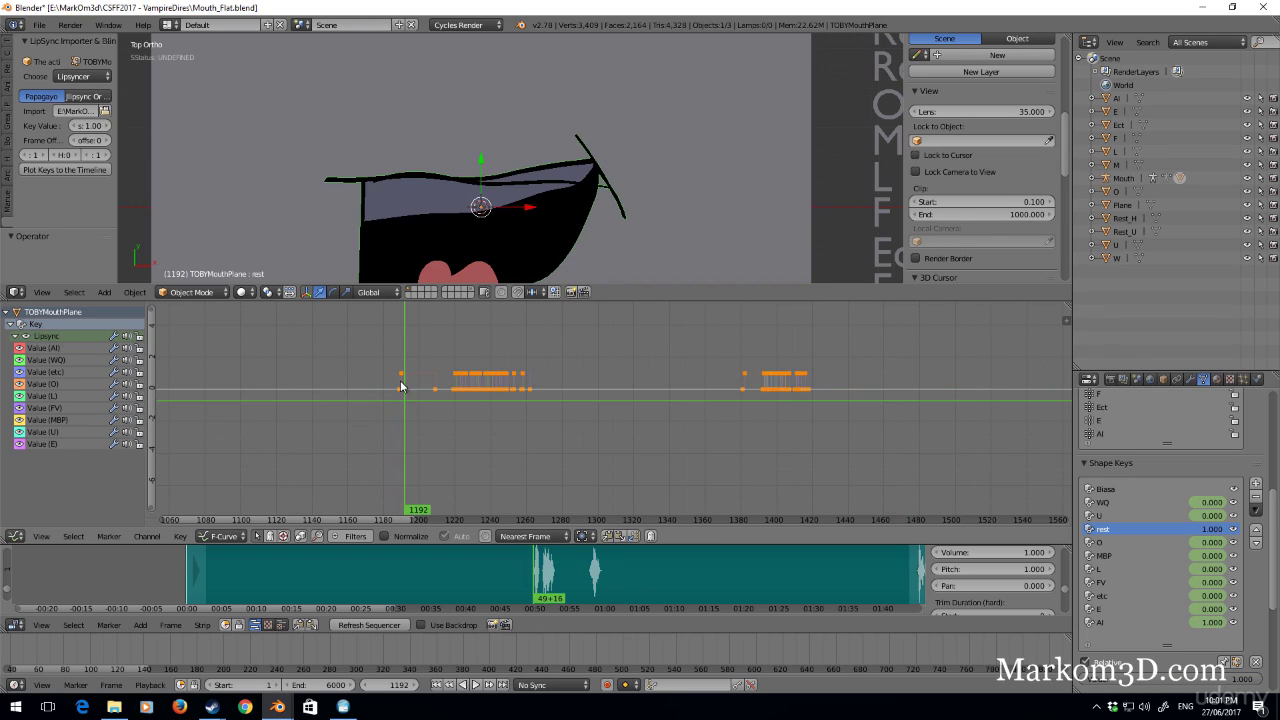
key("ctrl+z")
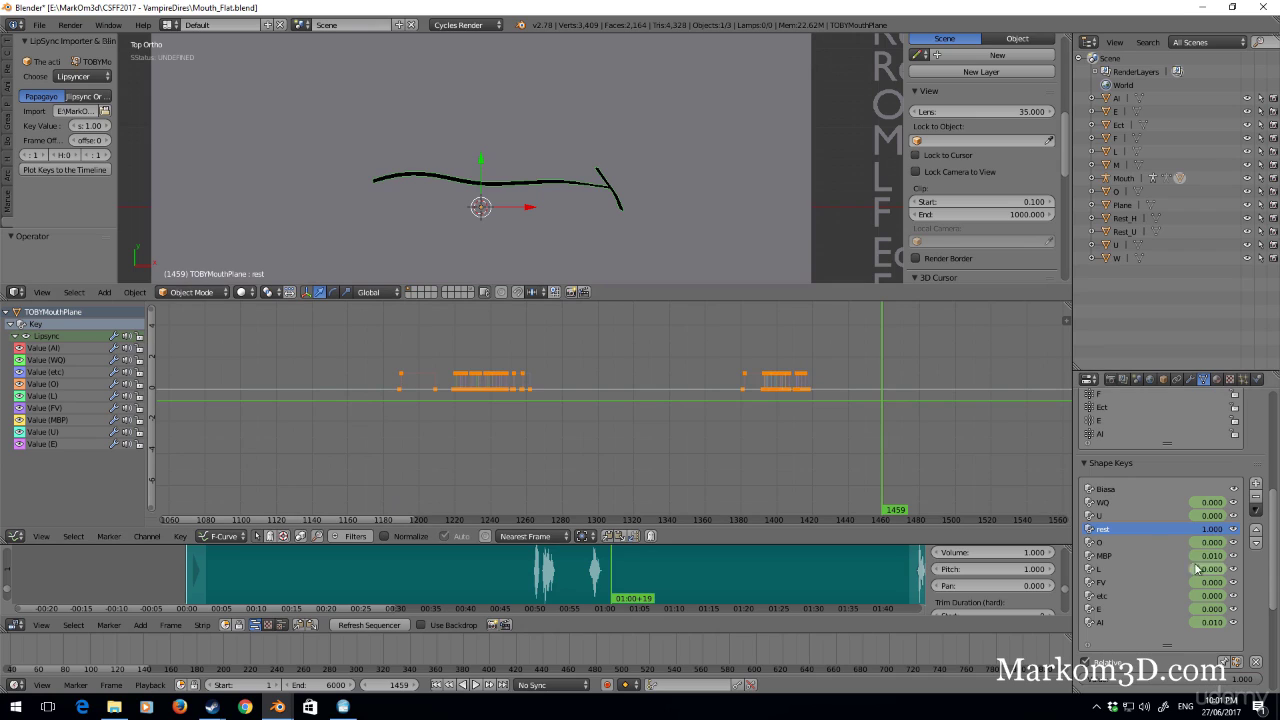
left_click_drag(1213, 528, 1120, 528)
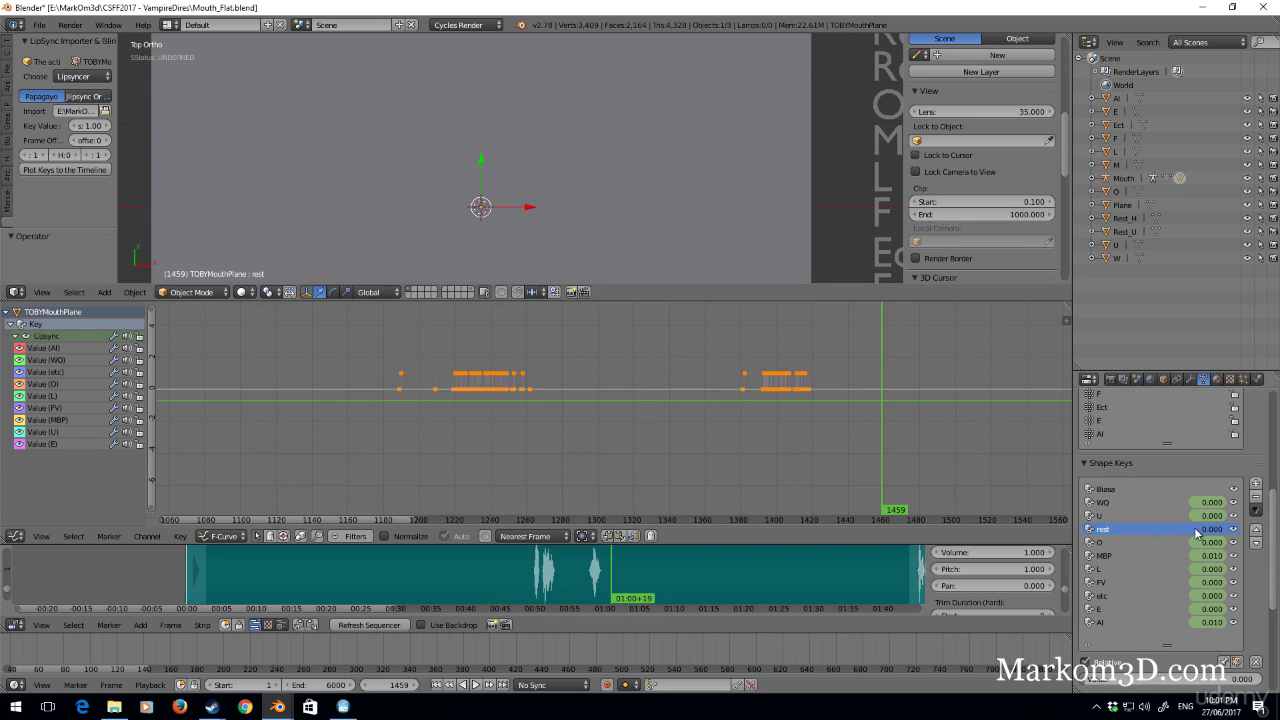
Step: Play the mouth animation from frame 1177 through the second speech passage, and move the current frame to 2499 at the audio's last burst
left_click_drag(398, 411, 378, 410)
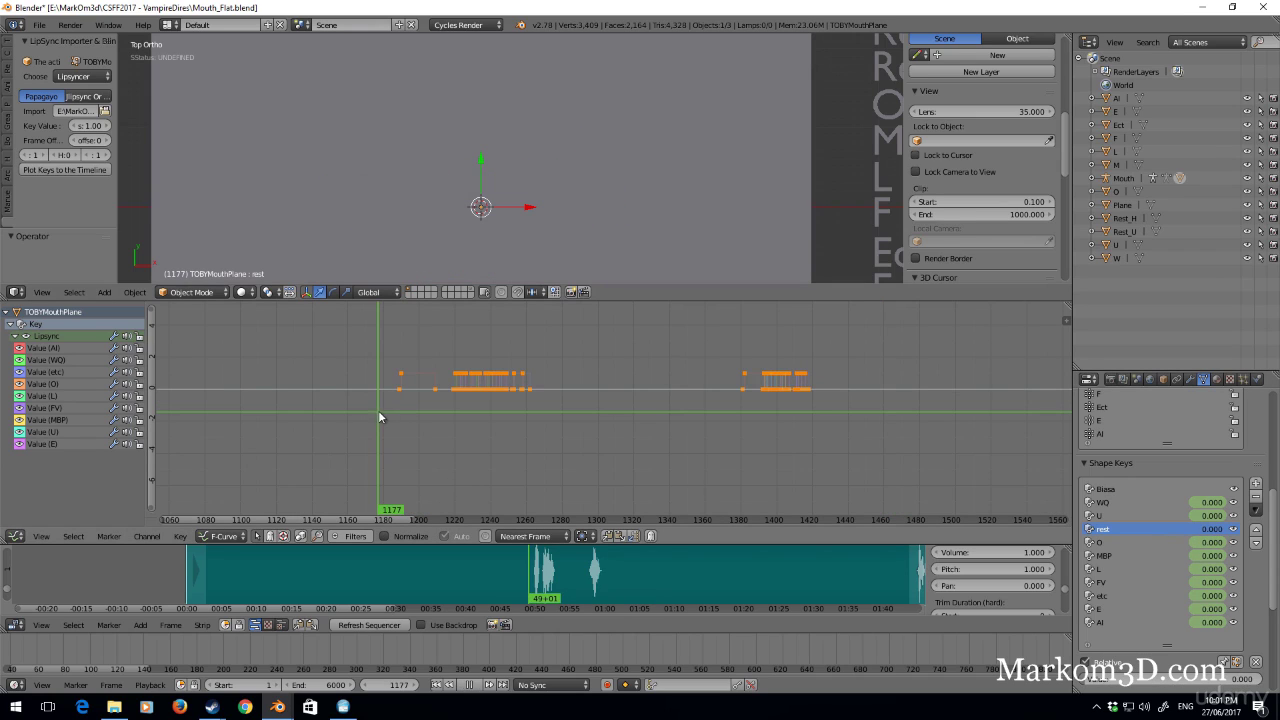
left_click(476, 685)
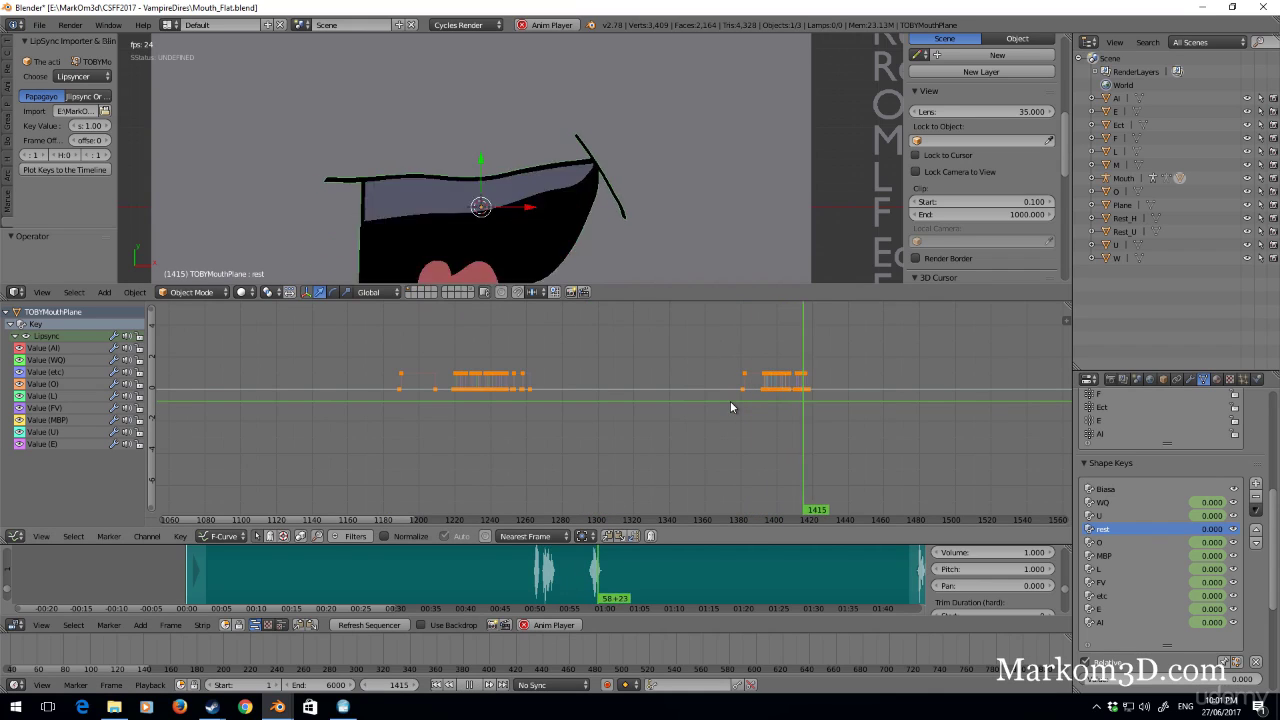
scroll(730, 401, "down", 7)
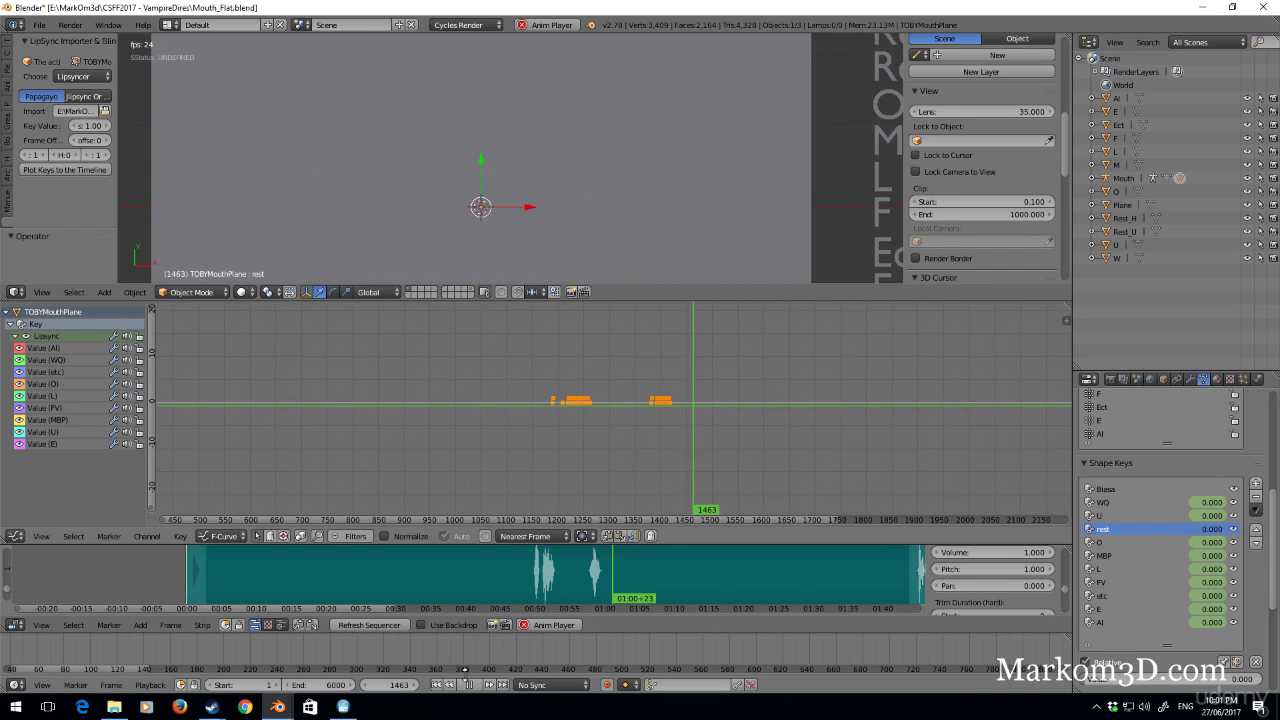
key("alt+a")
left_click(537, 449)
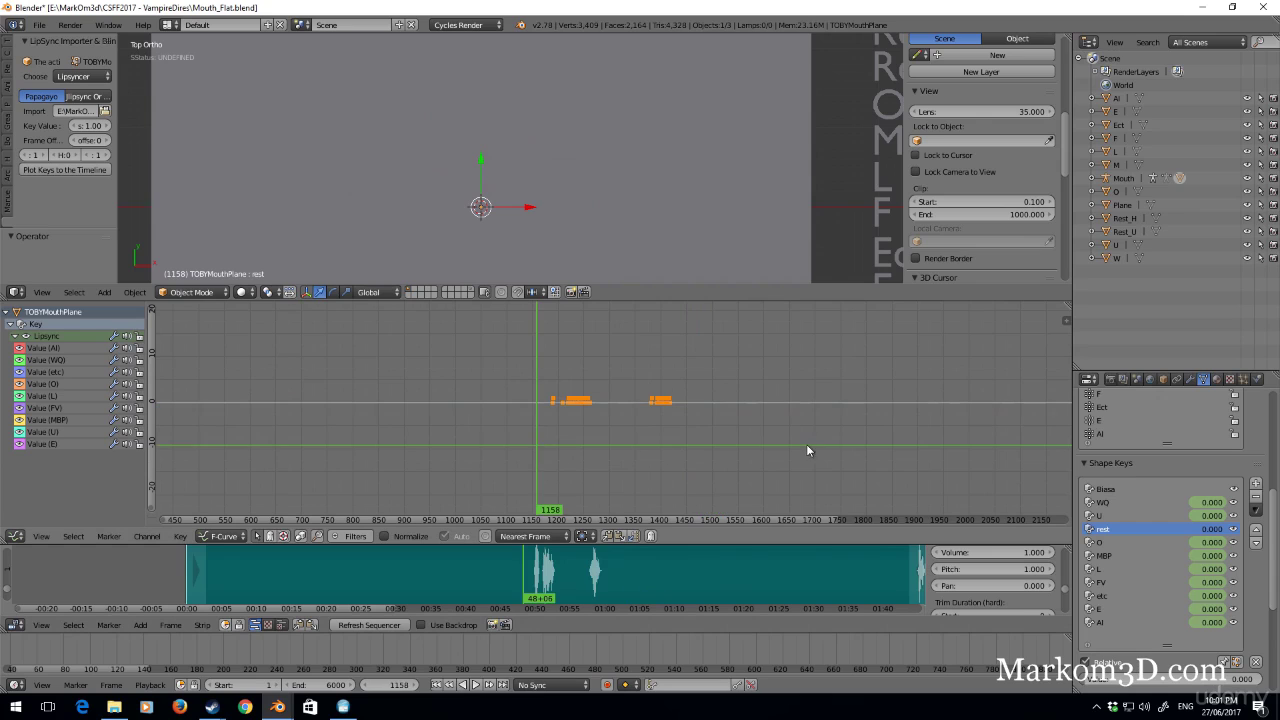
middle_click_drag(808, 448, 589, 430)
middle_click_drag(880, 586, 601, 576)
left_click(595, 574)
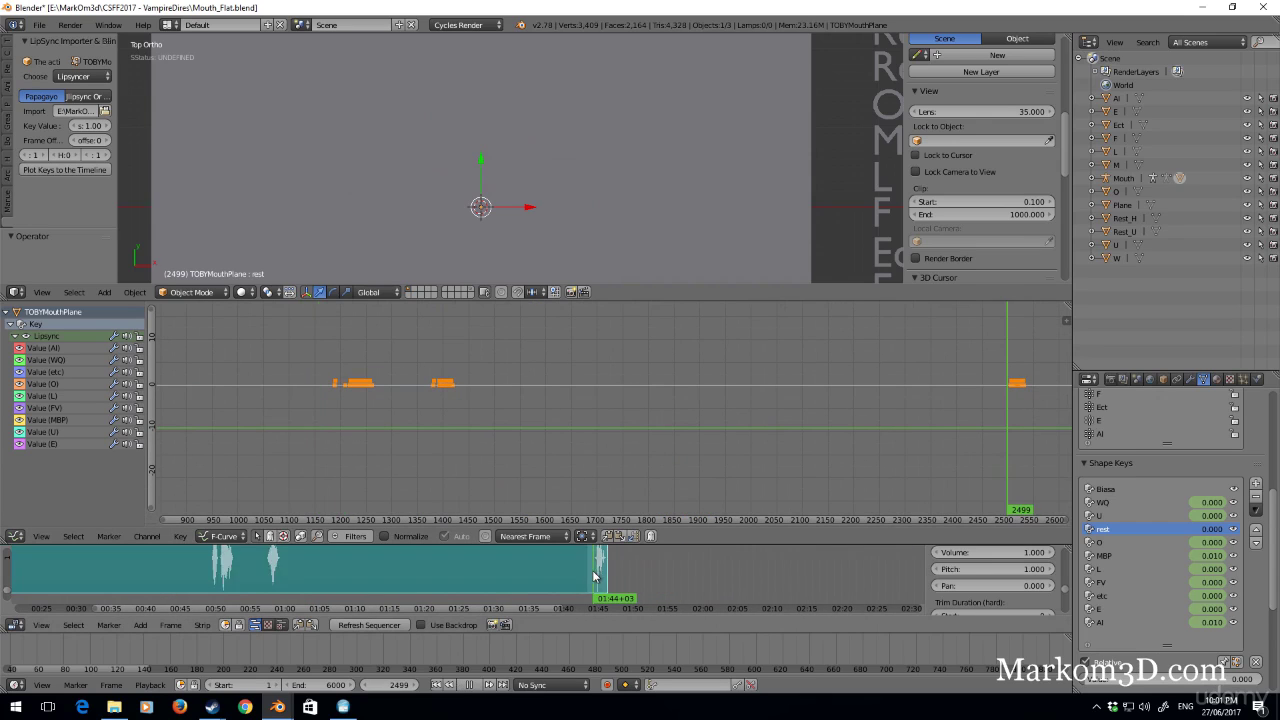
Step: Extend the etc curve's first peak in the last keyframe group by moving its zero keyframe from frame 2507 to 2509
middle_click_drag(1052, 456, 754, 471)
scroll(756, 468, "up", 12)
middle_click_drag(825, 405, 546, 440)
scroll(546, 440, "up", 16)
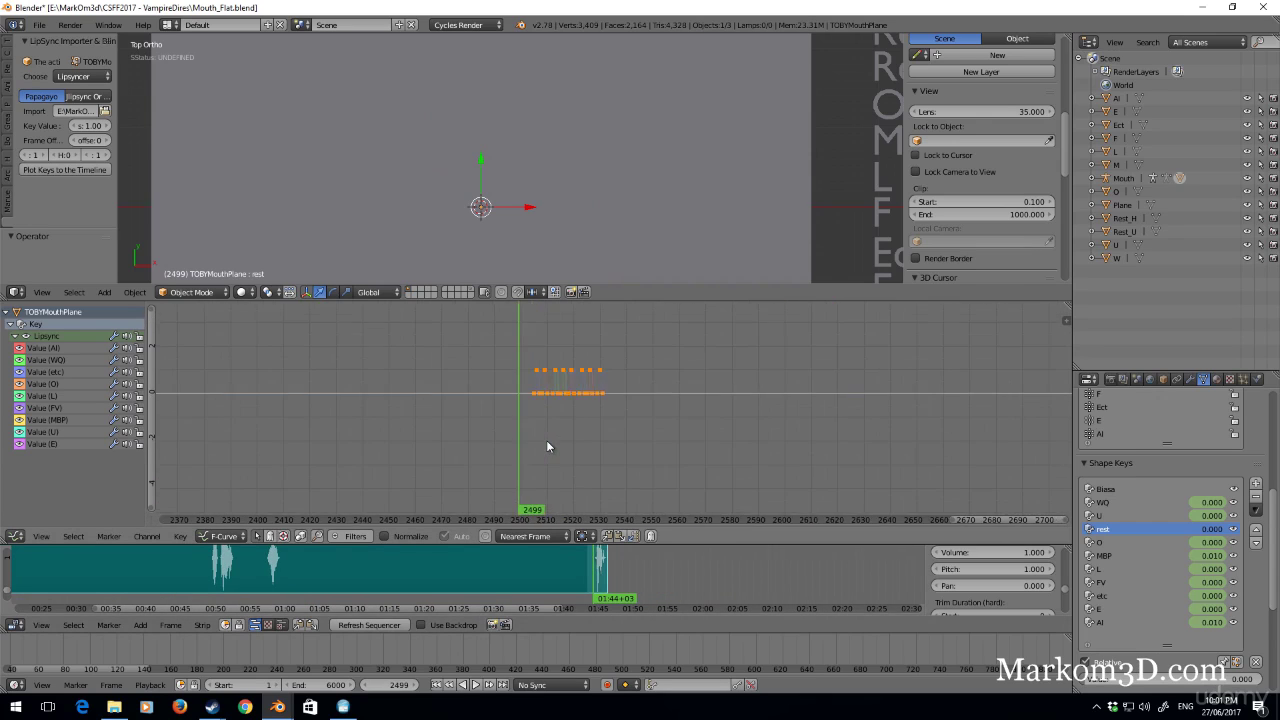
middle_click_drag(465, 382, 490, 430)
scroll(490, 430, "up", 6)
right_click(392, 436)
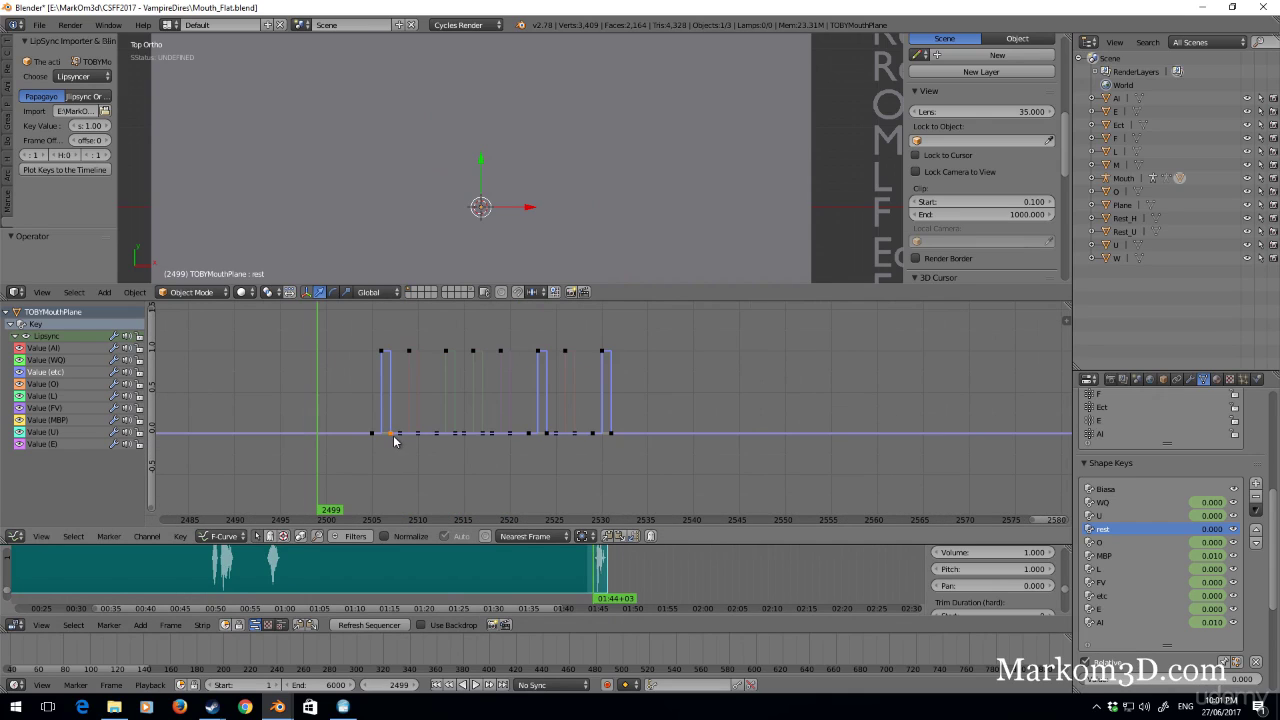
middle_click_drag(401, 443, 447, 458)
scroll(447, 458, "up", 5)
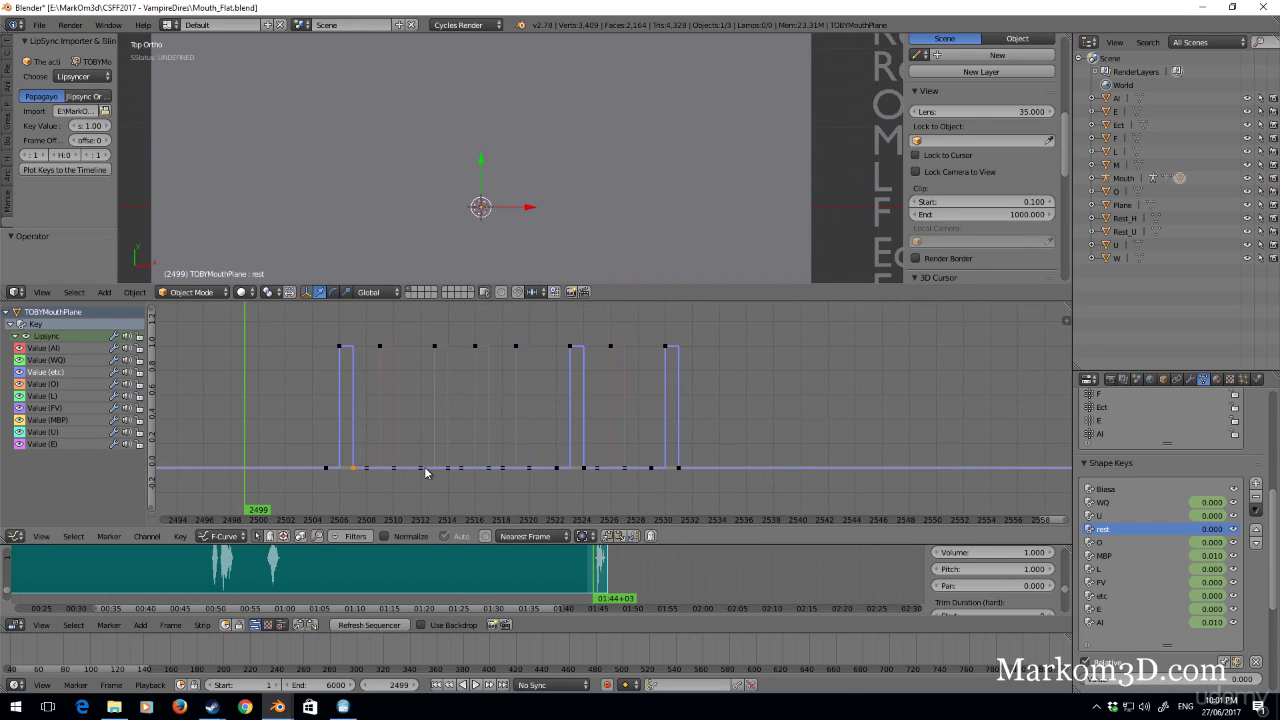
key("g")
left_click(452, 467)
Step: Move the AI curve's zero keyframe from frame 2510 to 2513 and the L curve's from 2514 to 2516
right_click(397, 467)
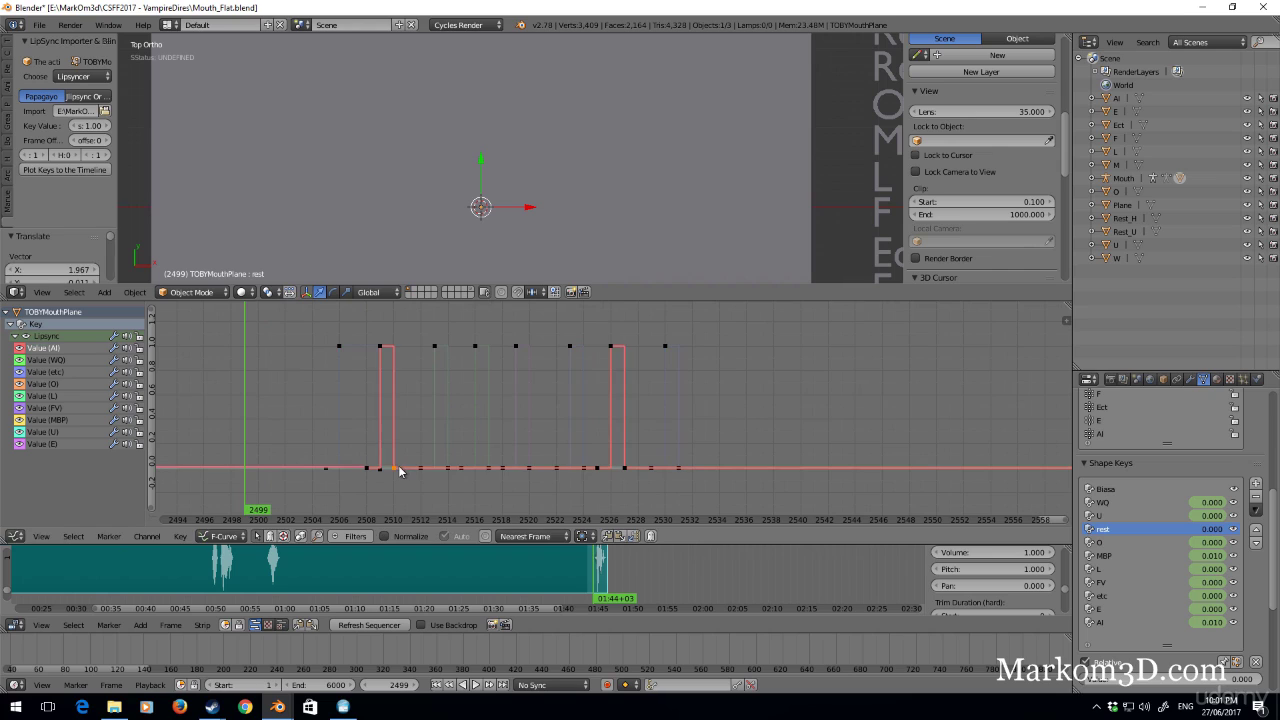
key("g")
left_click(445, 472)
right_click(456, 469)
right_click(449, 469)
key("g")
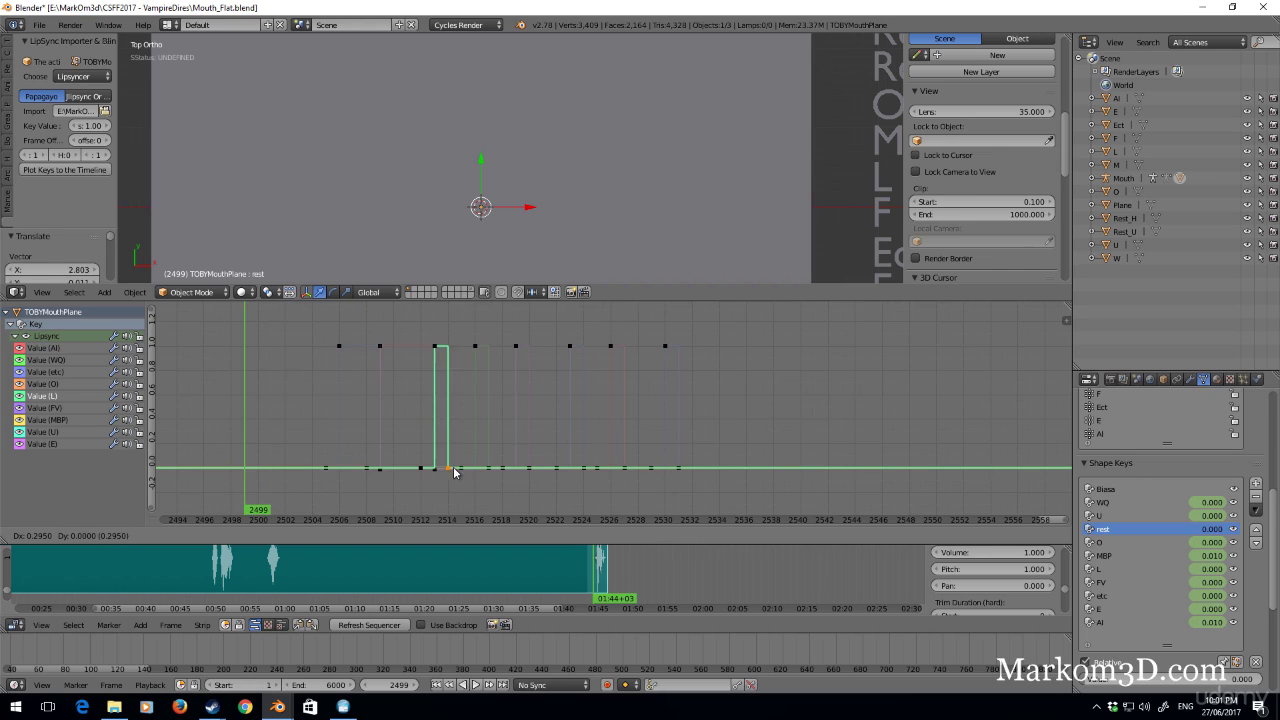
left_click(473, 470)
Step: Extend the next four peaks by moving the zero keyframes at frames 2517, 2520, 2524 and 2527 to 2519, 2523, 2526 and 2530
right_click(494, 471)
key("g")
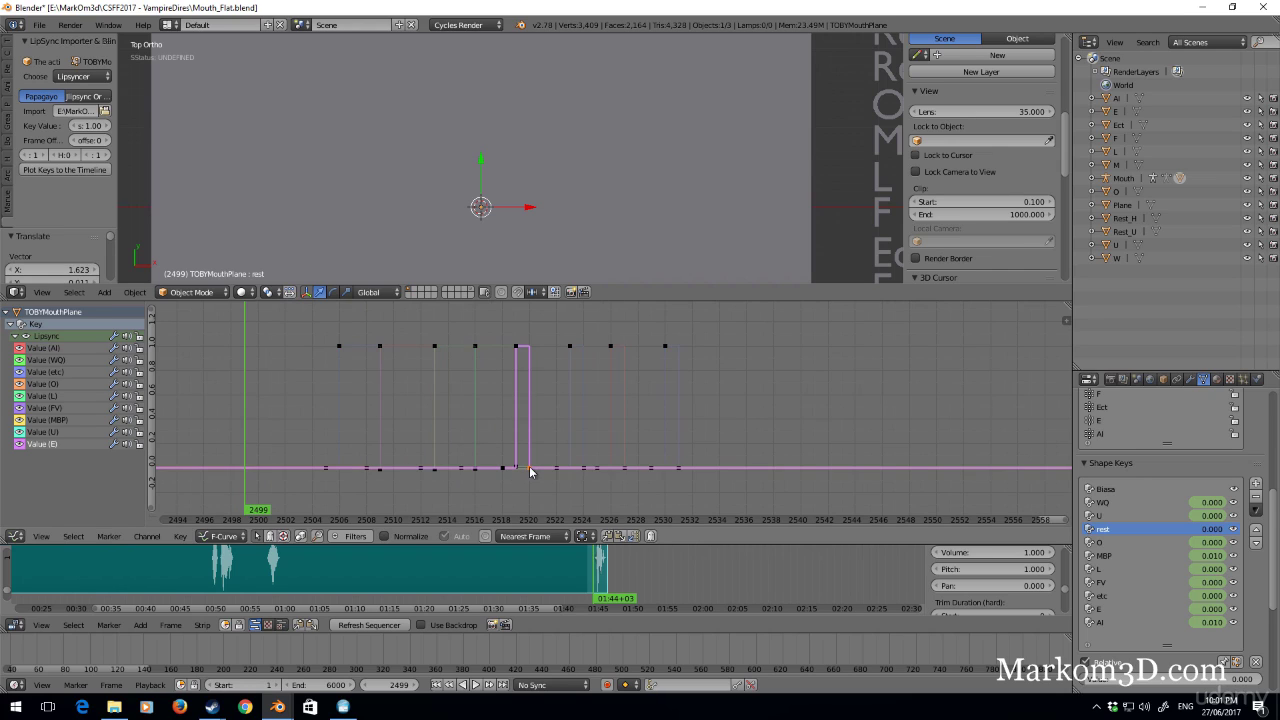
right_click_drag(530, 468, 585, 469)
right_click_drag(587, 468, 661, 468)
Step: Move the etc curve's last zero keyframe from frame 2531 to 2534 and play the passage from frame 2502 to check it
right_click(682, 468)
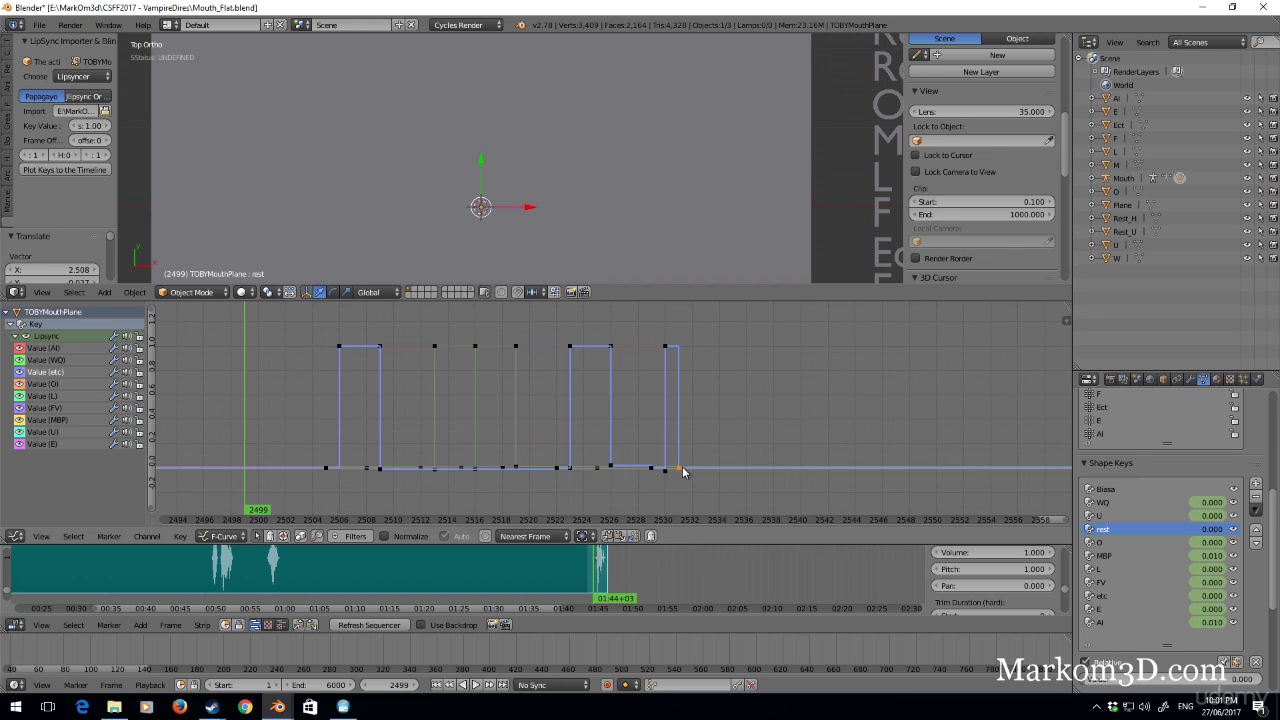
key("g")
left_click(719, 467)
left_click(284, 492)
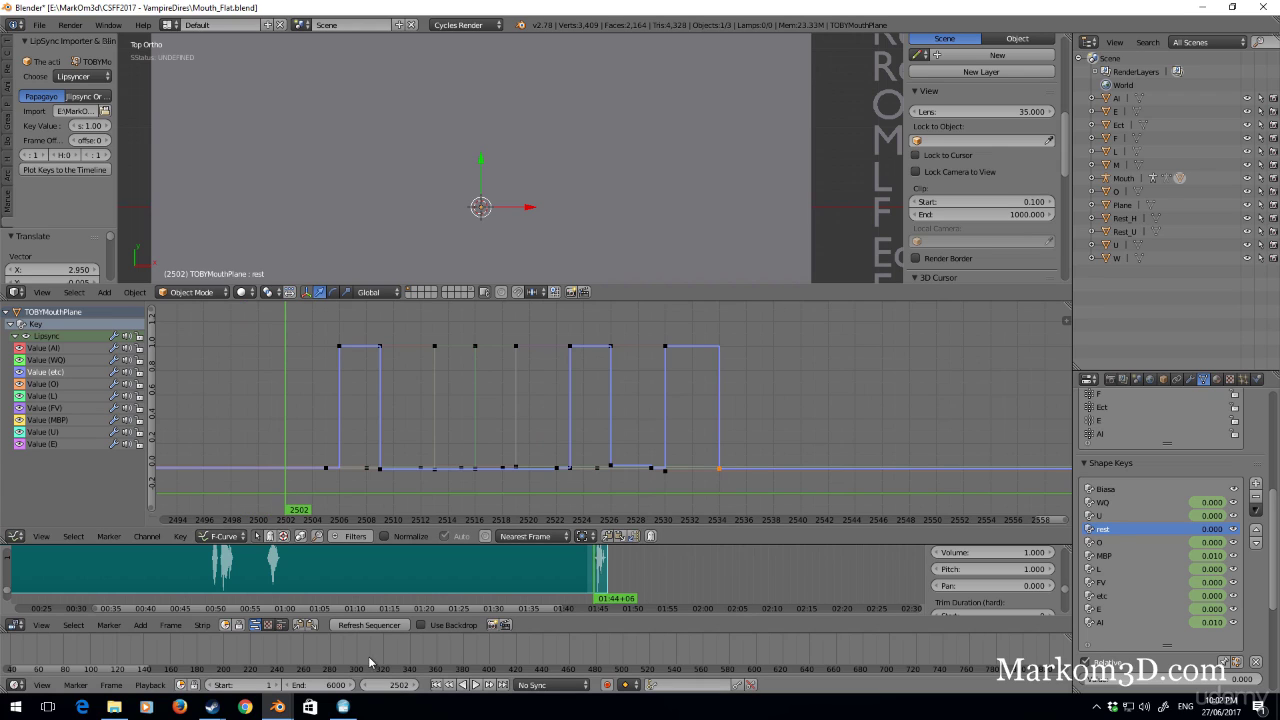
left_click(475, 685)
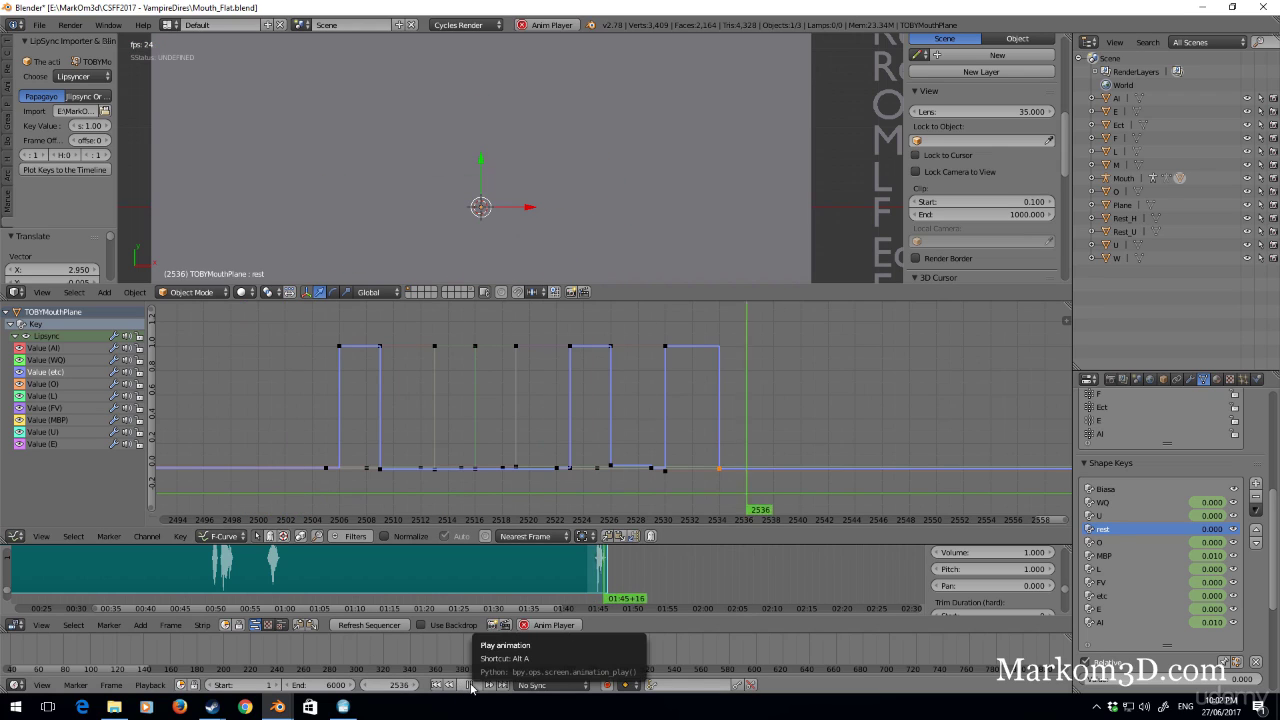
key("alt+a")
Step: Move the etc curve's last zero keyframe to frame 2535 and save over Mouth_Flat.blend
left_click_drag(720, 469, 744, 467)
key("ctrl+s")
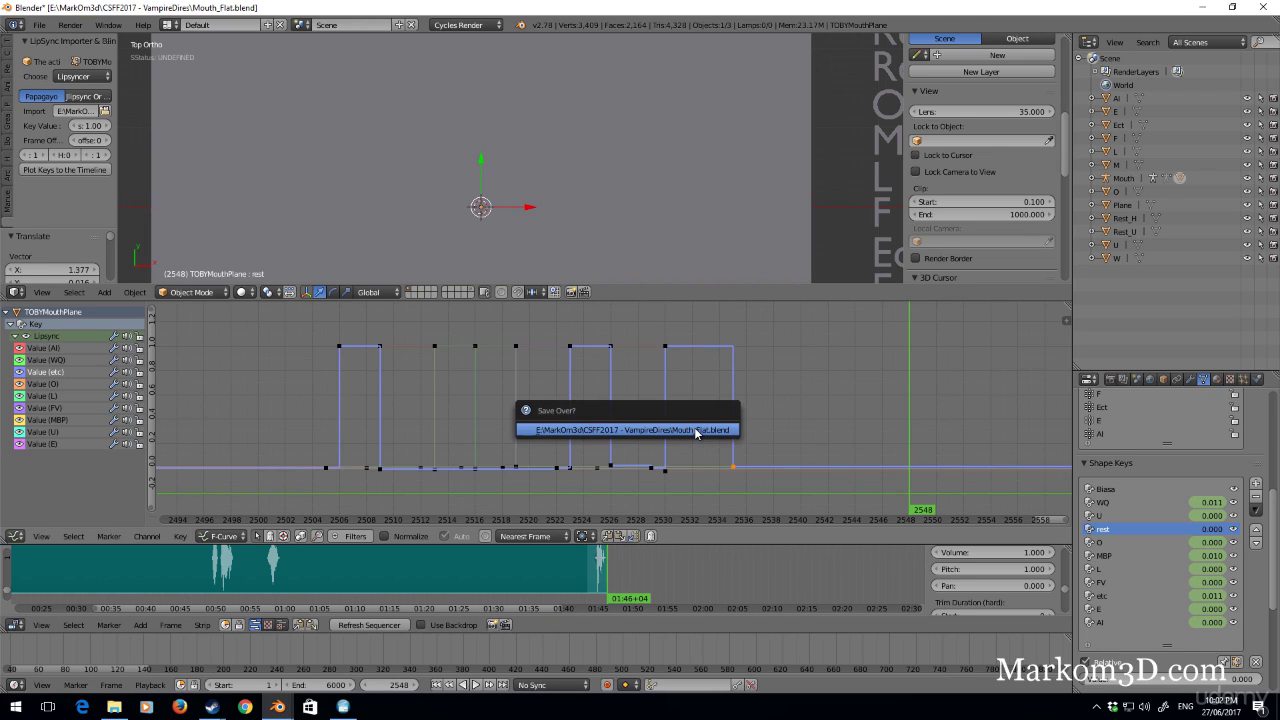
left_click(695, 429)
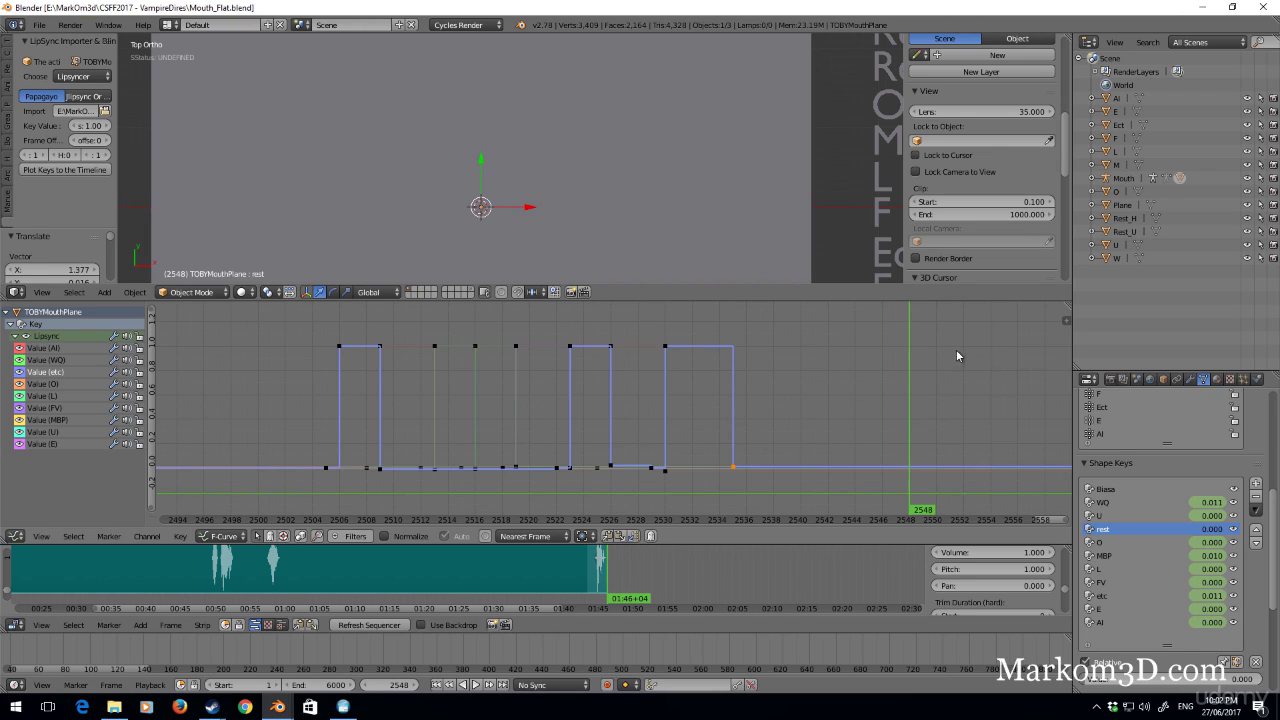
Step: Rename the mouth object's group from MouthRig_NPC to MouthRig_Simon and save over Mouth_Flat.blend
left_click(1163, 379)
scroll(1176, 600, "down", 5)
left_click(1147, 511)
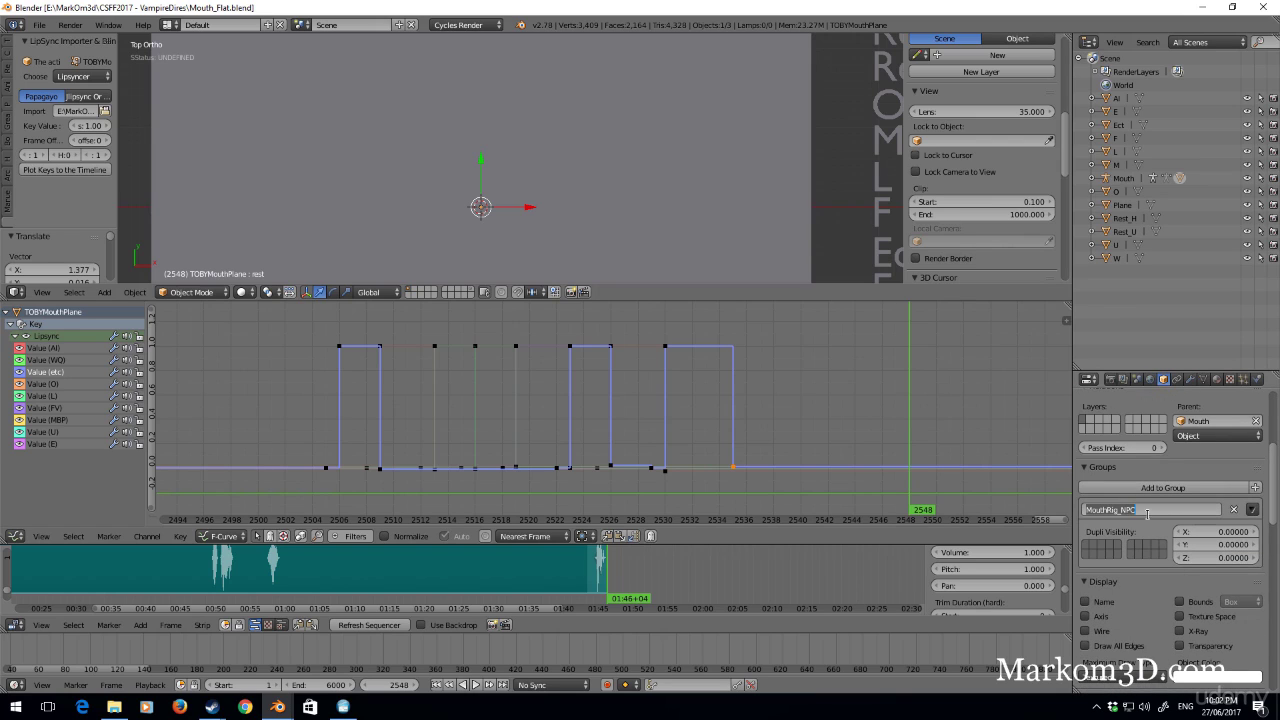
left_click_drag(1122, 510, 1276, 505)
key("BackSpace")
type("Simon")
key("Return")
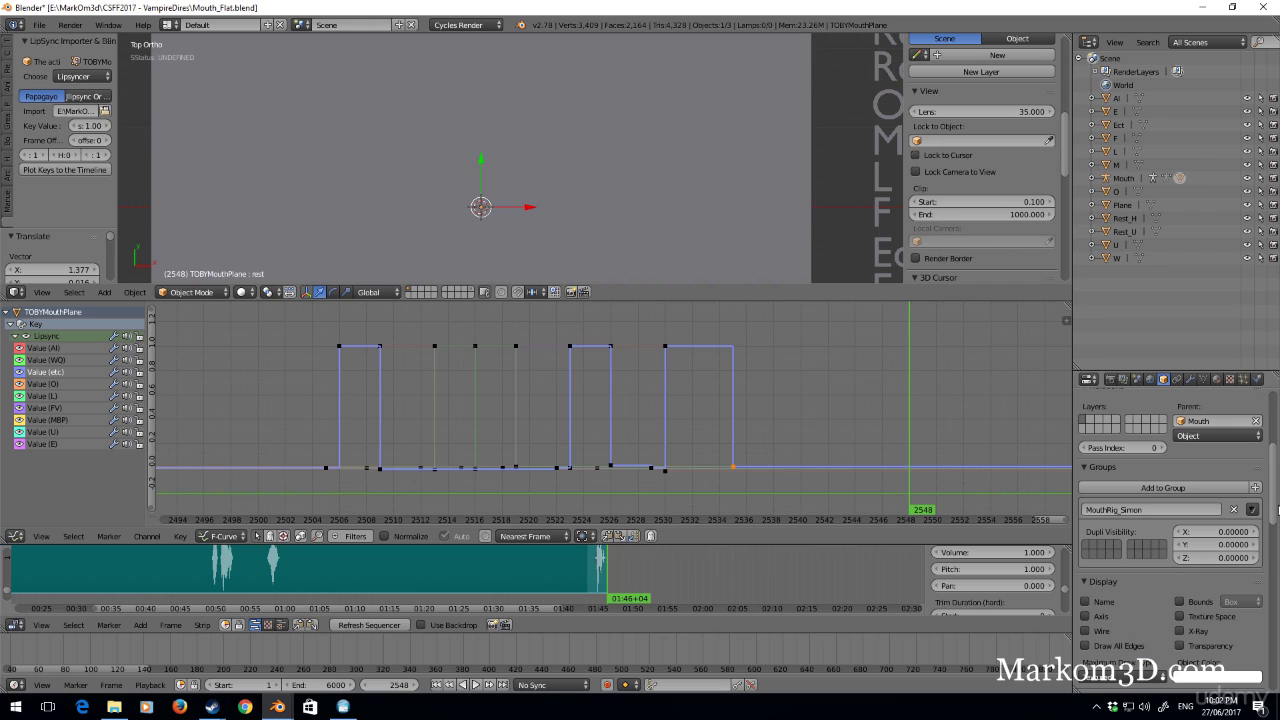
key("ctrl+s")
left_click(665, 458)
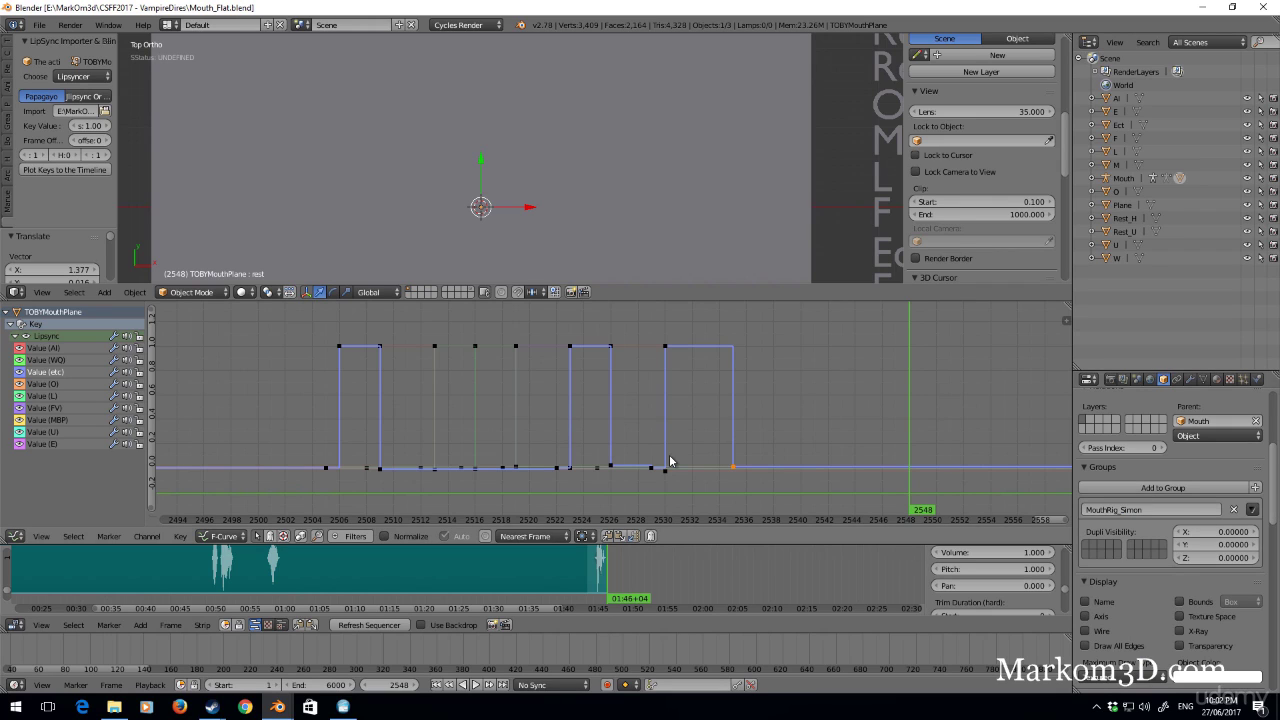